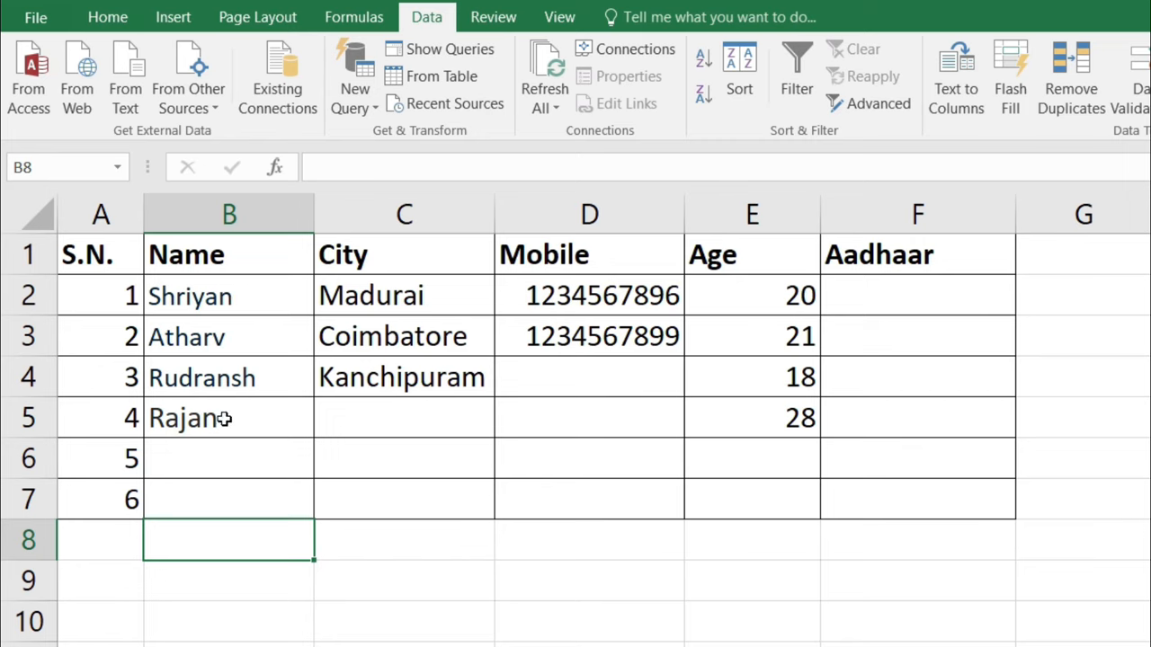
# Try to enter 12 in cell B6 of the Name column and choose to retry the entry
pyautogui.click(223, 453)
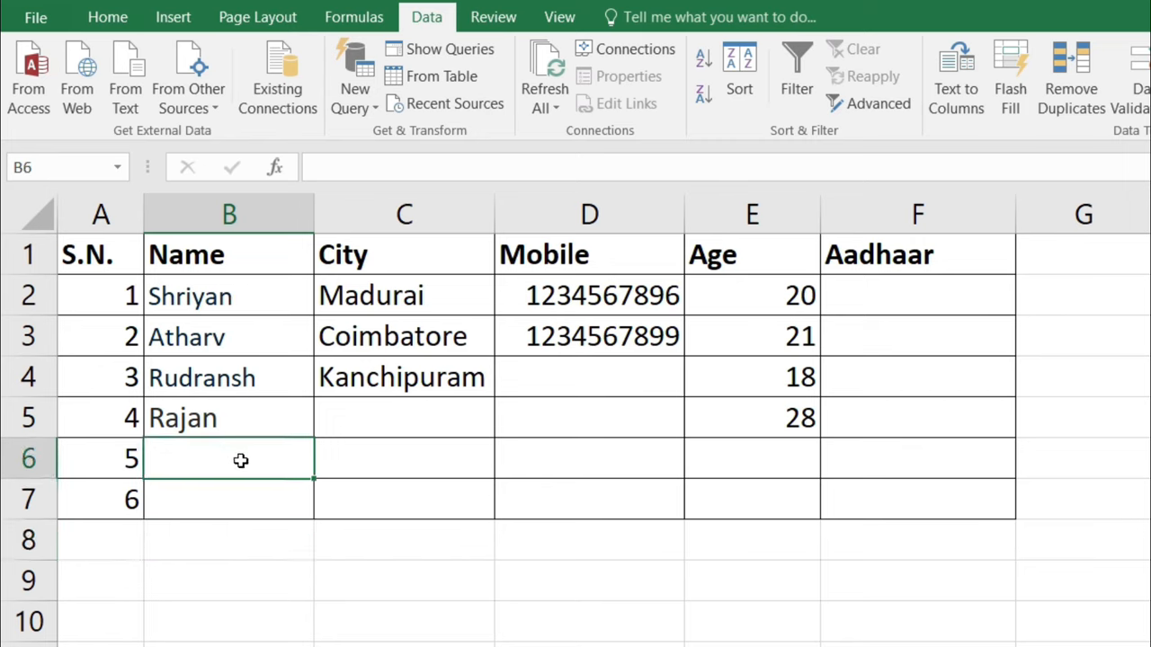
pyautogui.write('12')
pyautogui.press('Return')
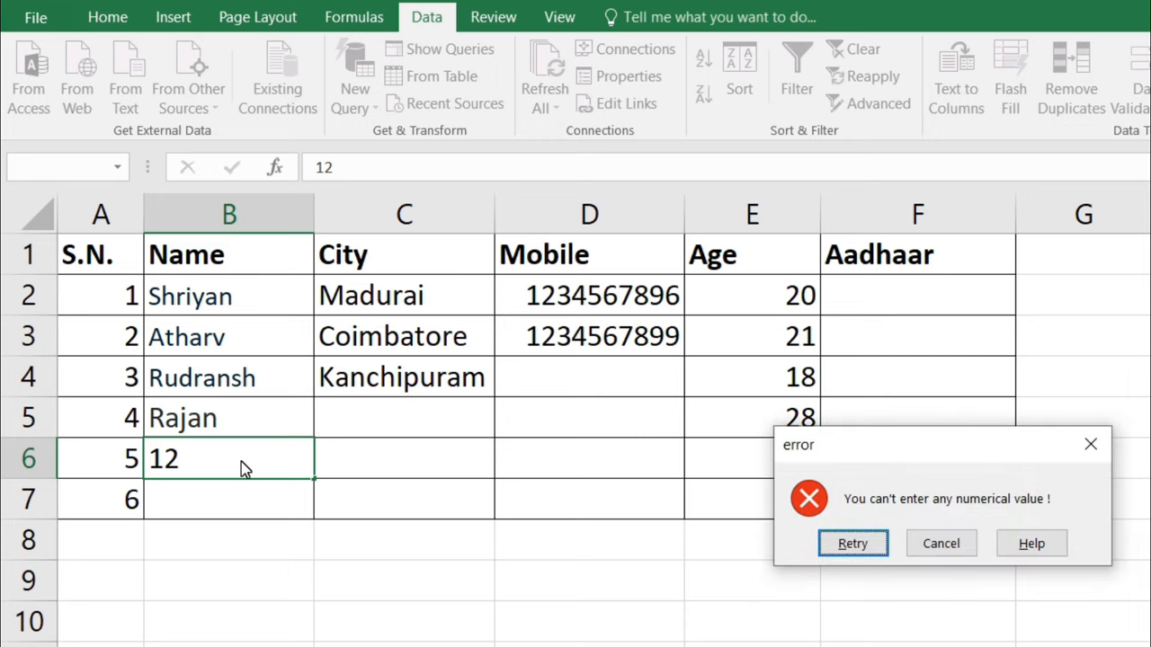
pyautogui.moveTo(937, 462); pyautogui.dragTo(530, 496)
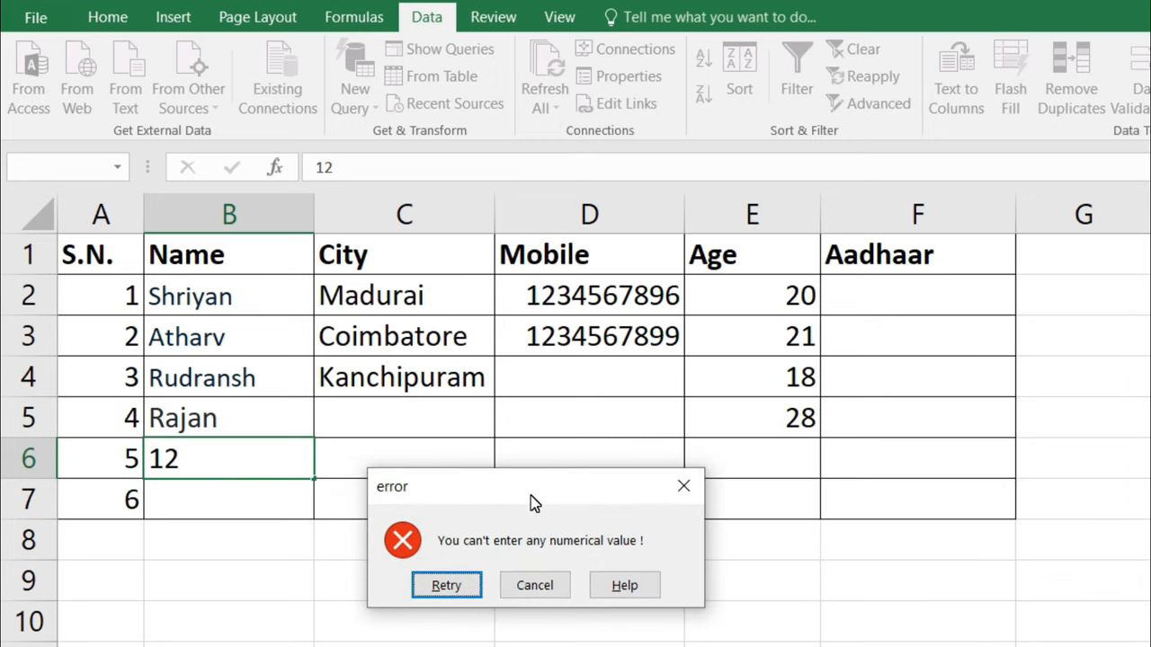
pyautogui.click(452, 577)
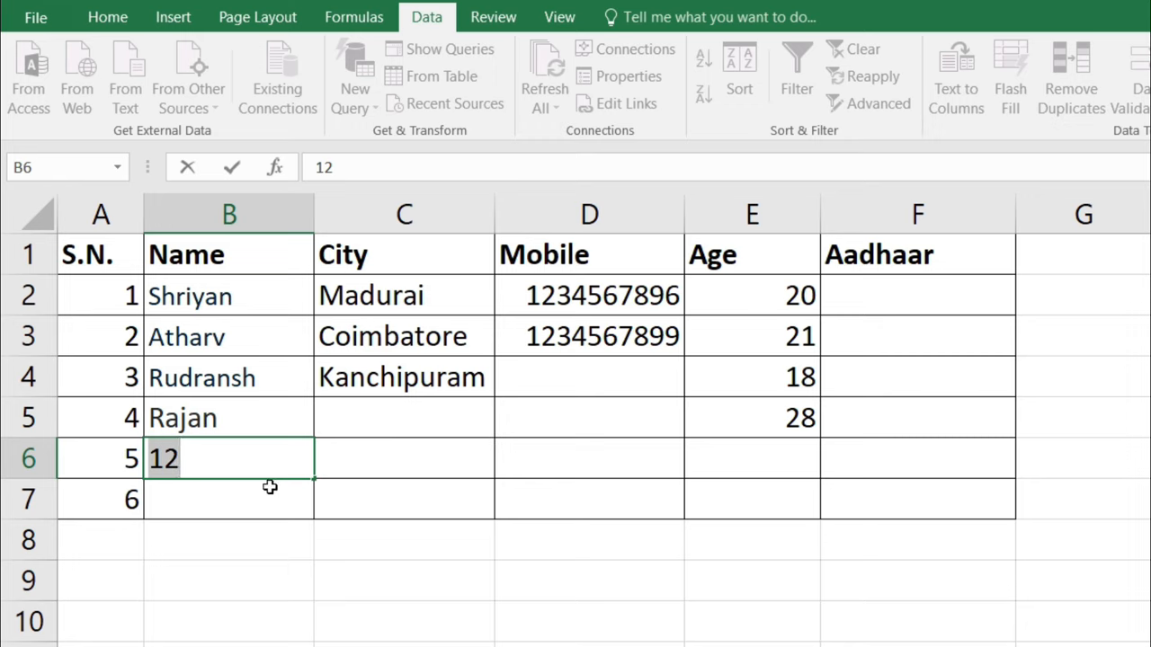
# Replace the number in cell B6 with a person's first name, and clear the cell again
pyautogui.write('vi')
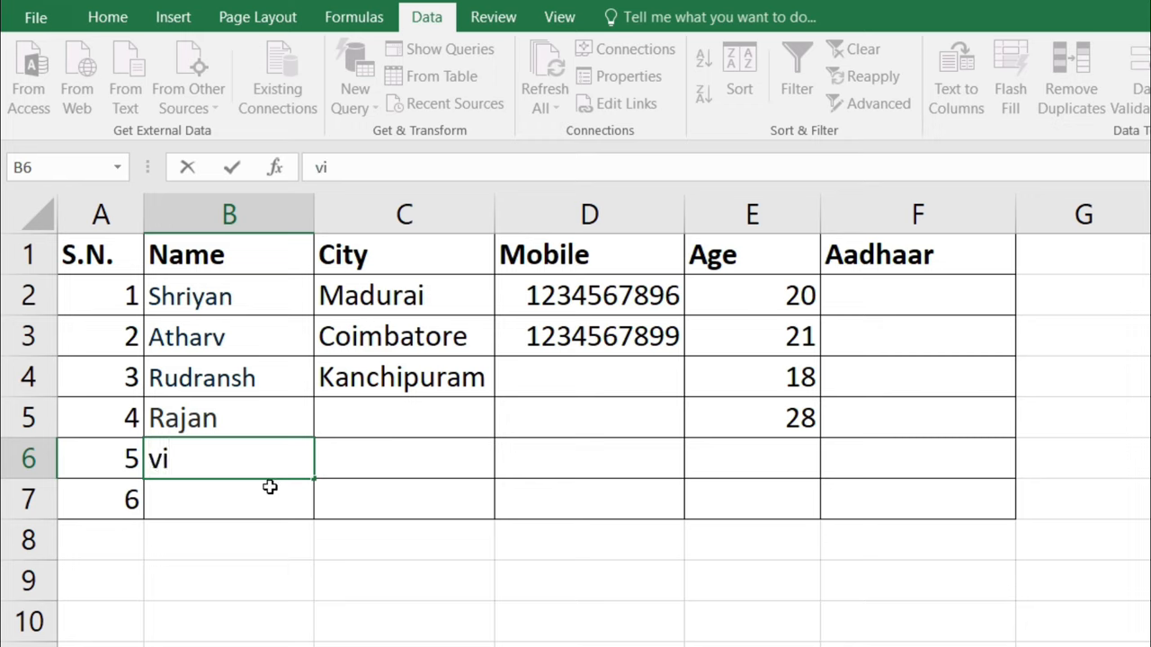
pyautogui.write('vak')
pyautogui.press('Return')
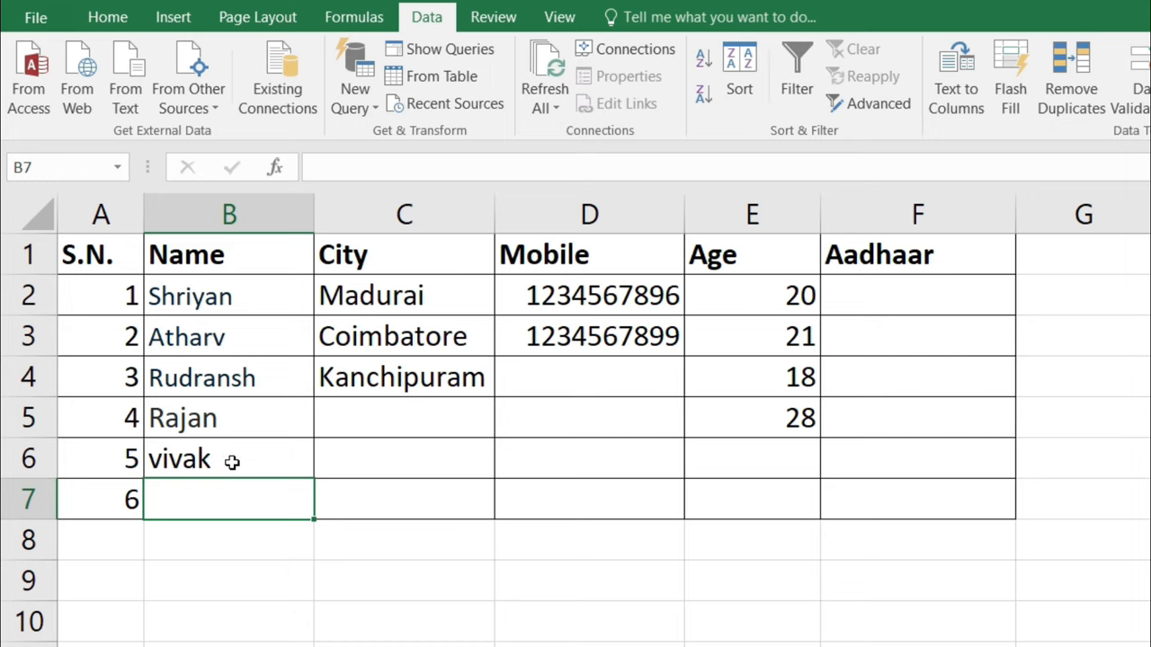
pyautogui.click(232, 461)
pyautogui.press('Delete')
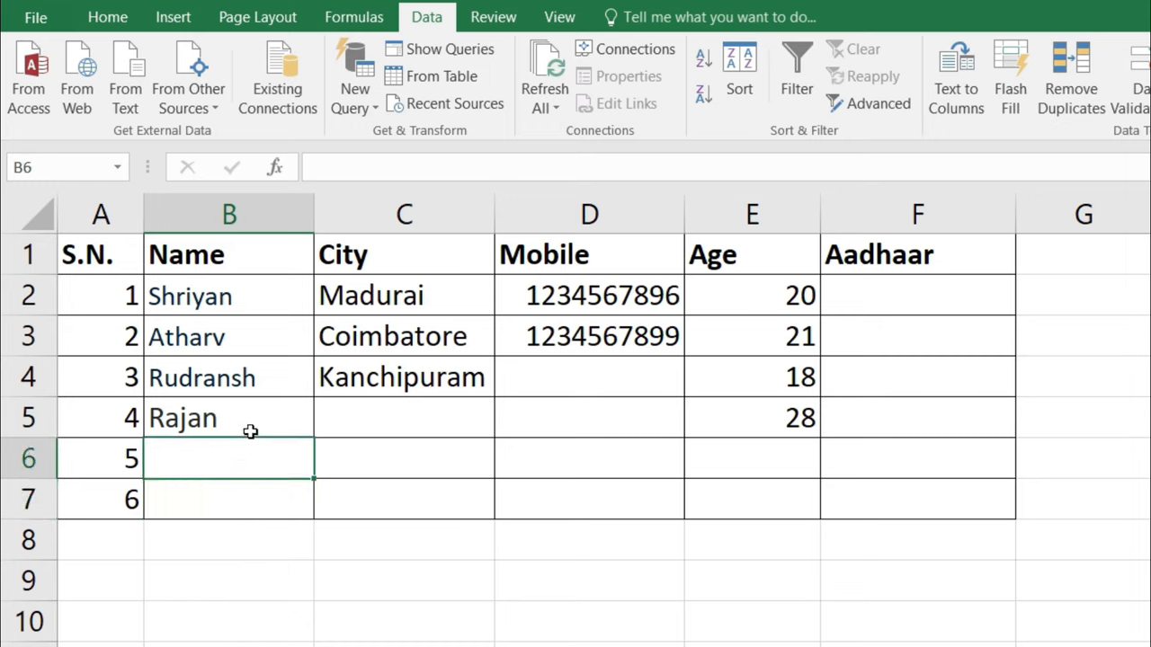
# Change the city in cell C2 to Bengluru using its validation list
pyautogui.click(445, 298)
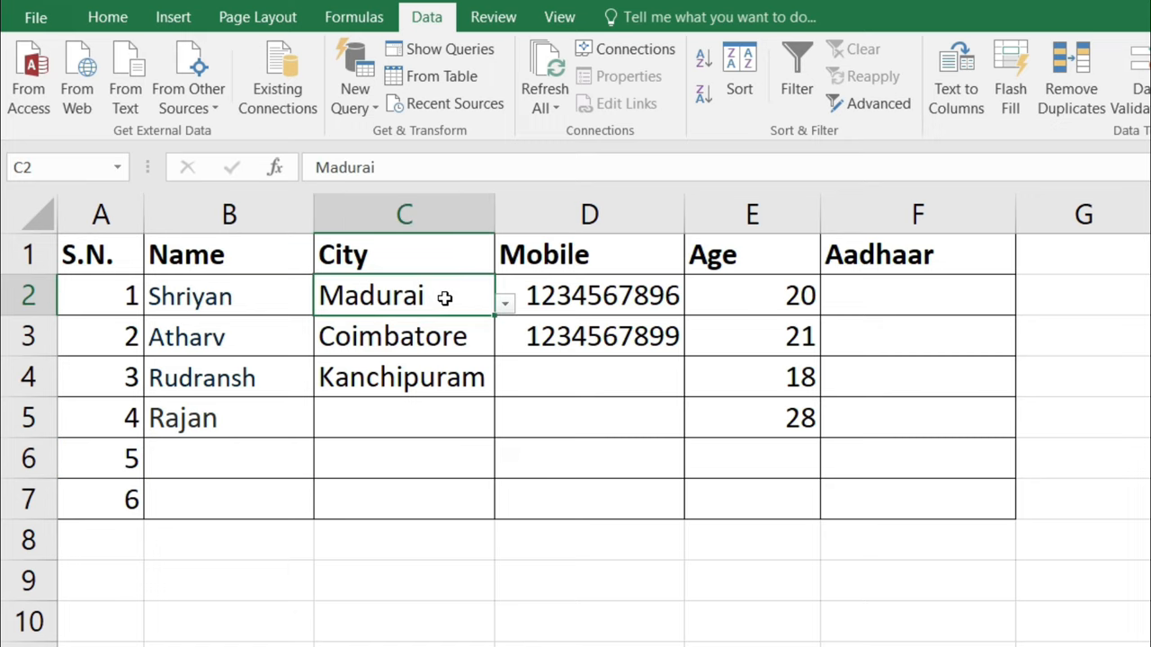
pyautogui.click(505, 303)
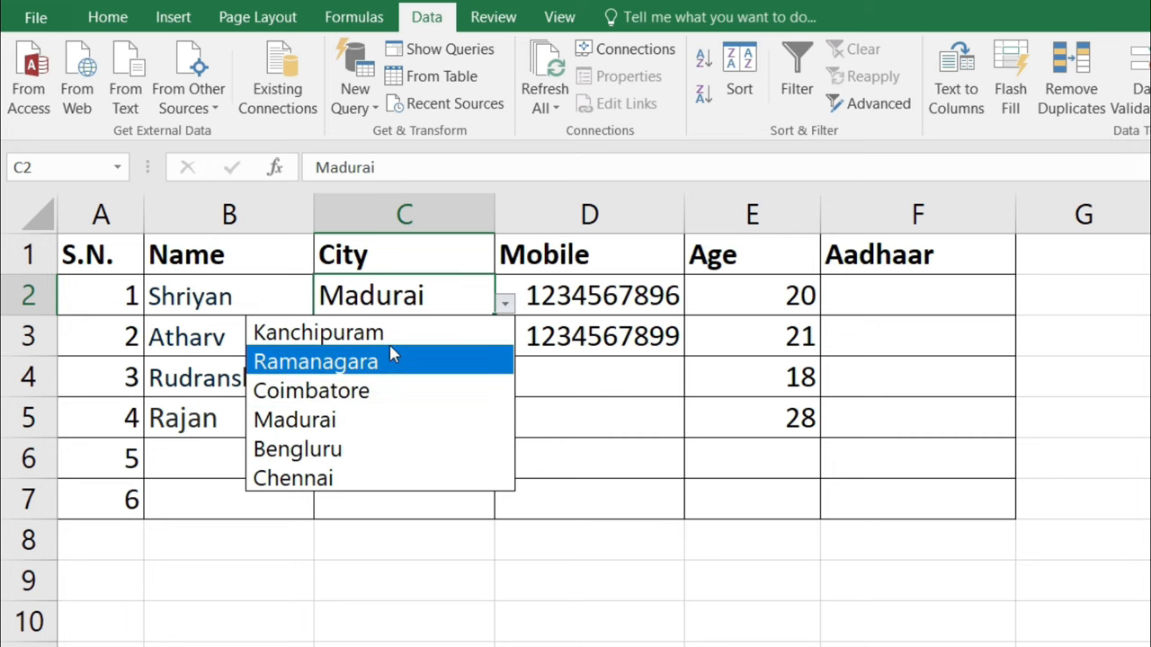
pyautogui.click(363, 449)
# Choose Bengluru for cell C5 and Coimbatore for cell C6 from the city list, and clear C5:C7 again
pyautogui.click(455, 411)
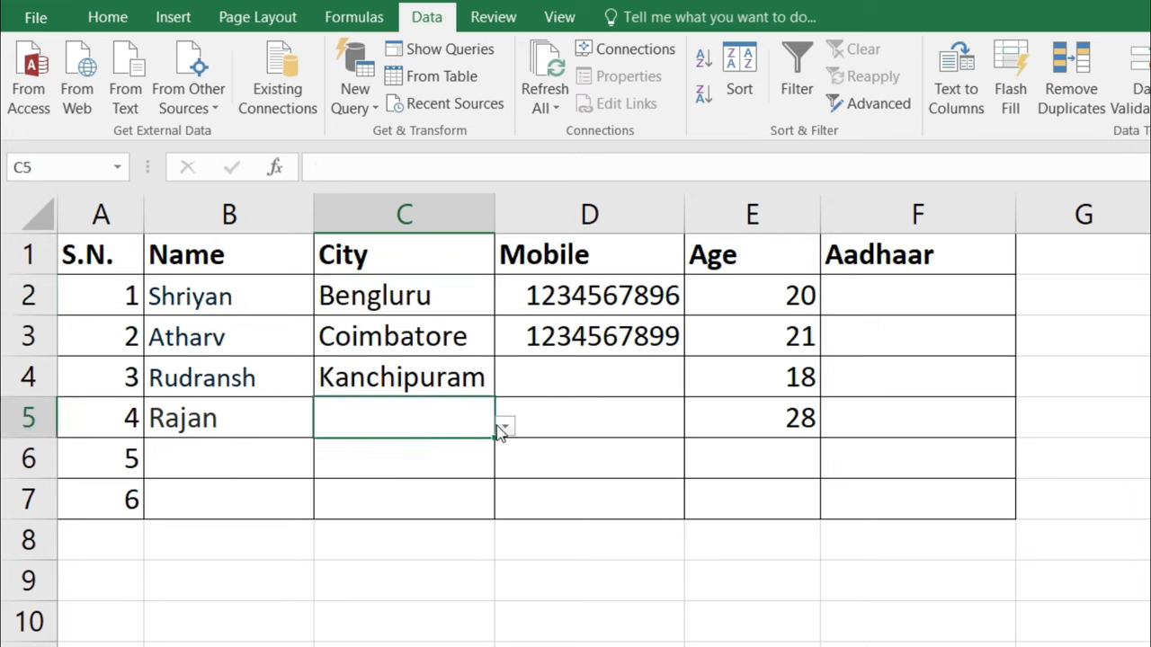
pyautogui.click(505, 426)
pyautogui.click(378, 574)
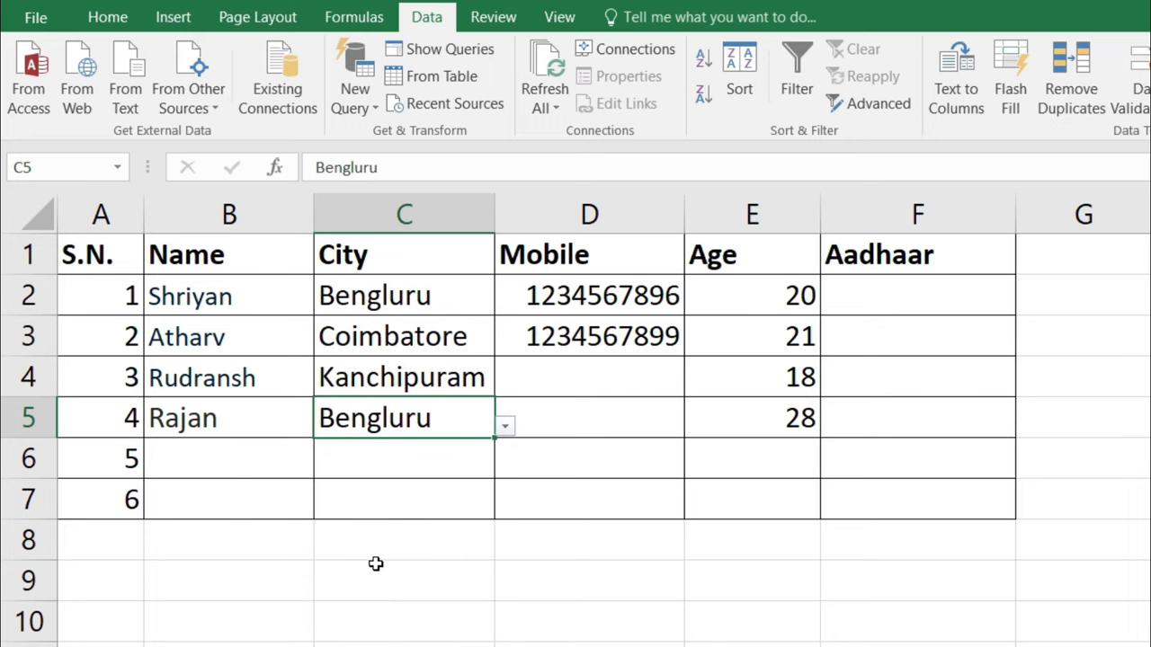
pyautogui.click(459, 451)
pyautogui.click(504, 467)
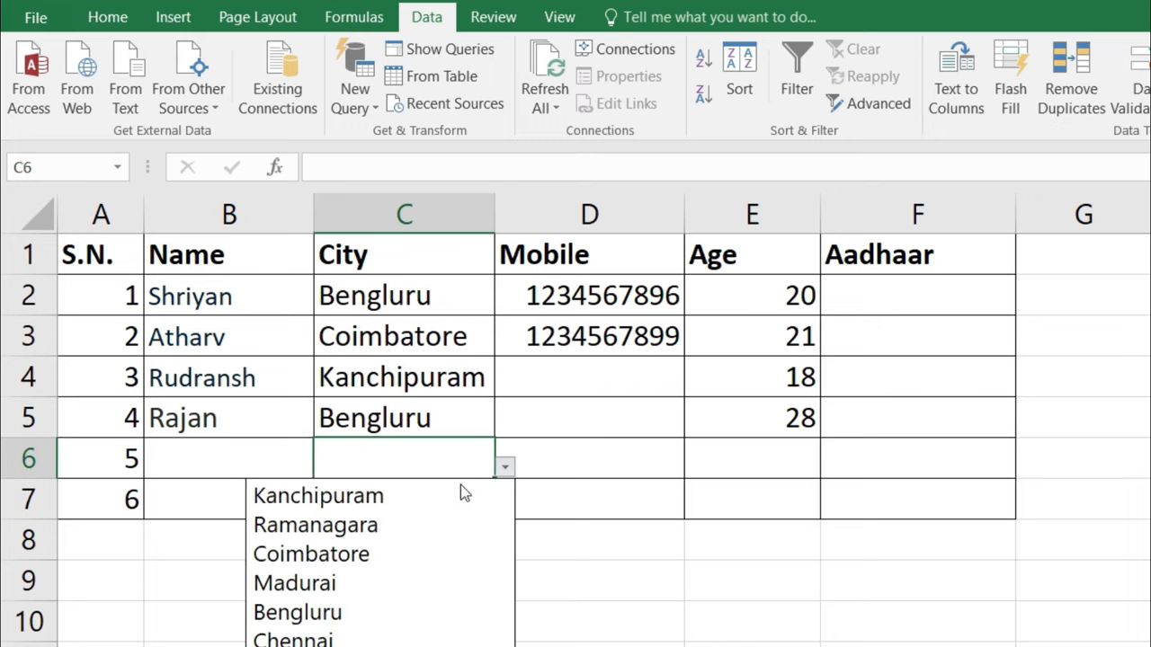
pyautogui.click(359, 543)
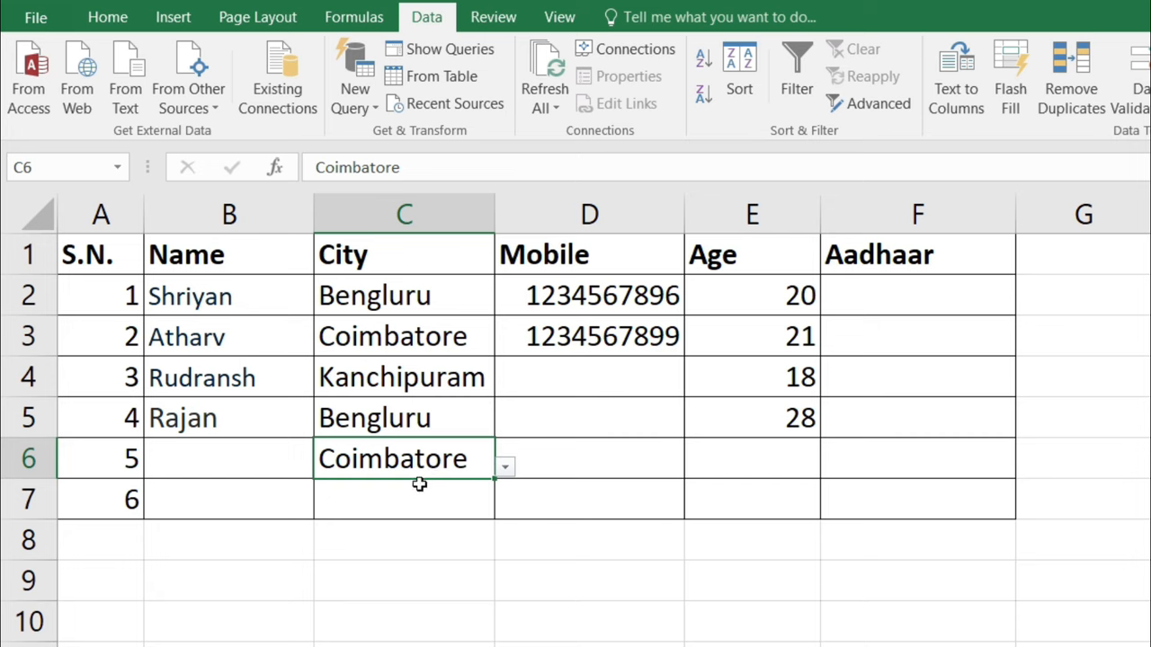
pyautogui.moveTo(419, 501); pyautogui.dragTo(422, 418)
pyautogui.press('Delete')
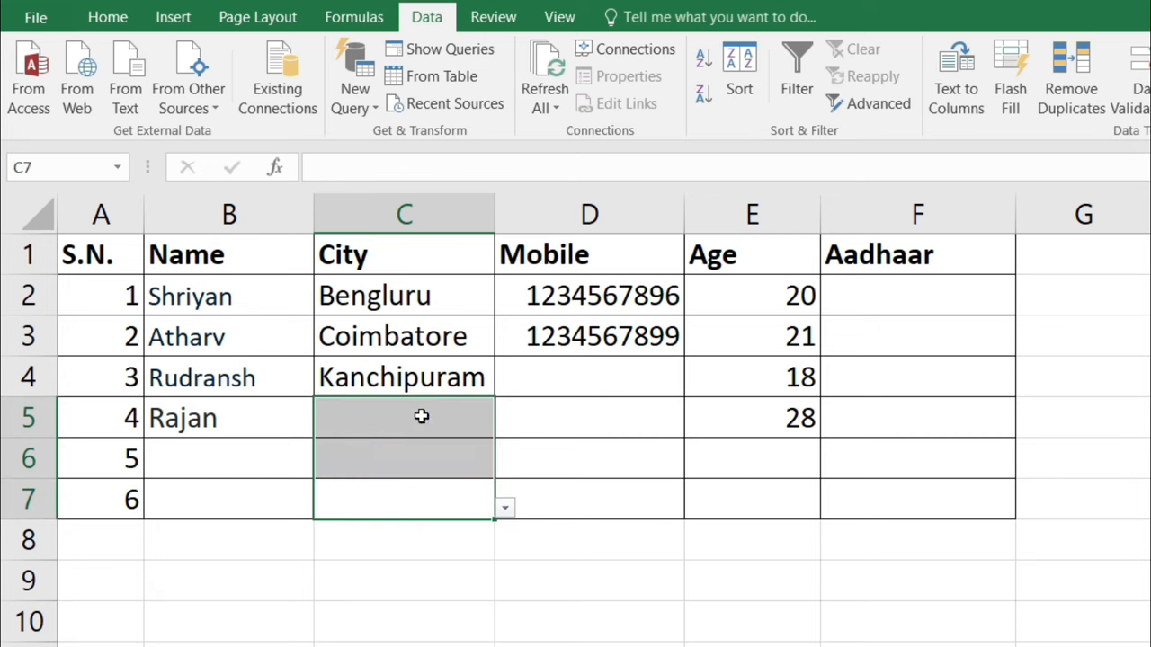
# Try to enter the unlisted city jaipur in cell C5 and cancel the entry
pyautogui.click(401, 425)
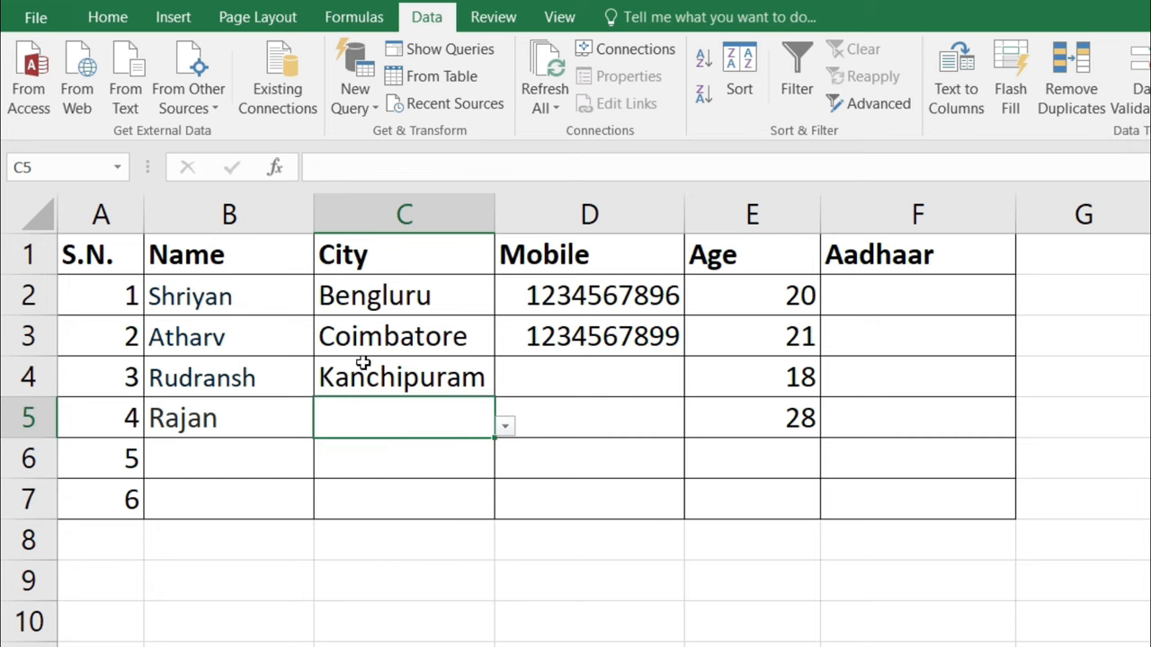
pyautogui.write('jaipur')
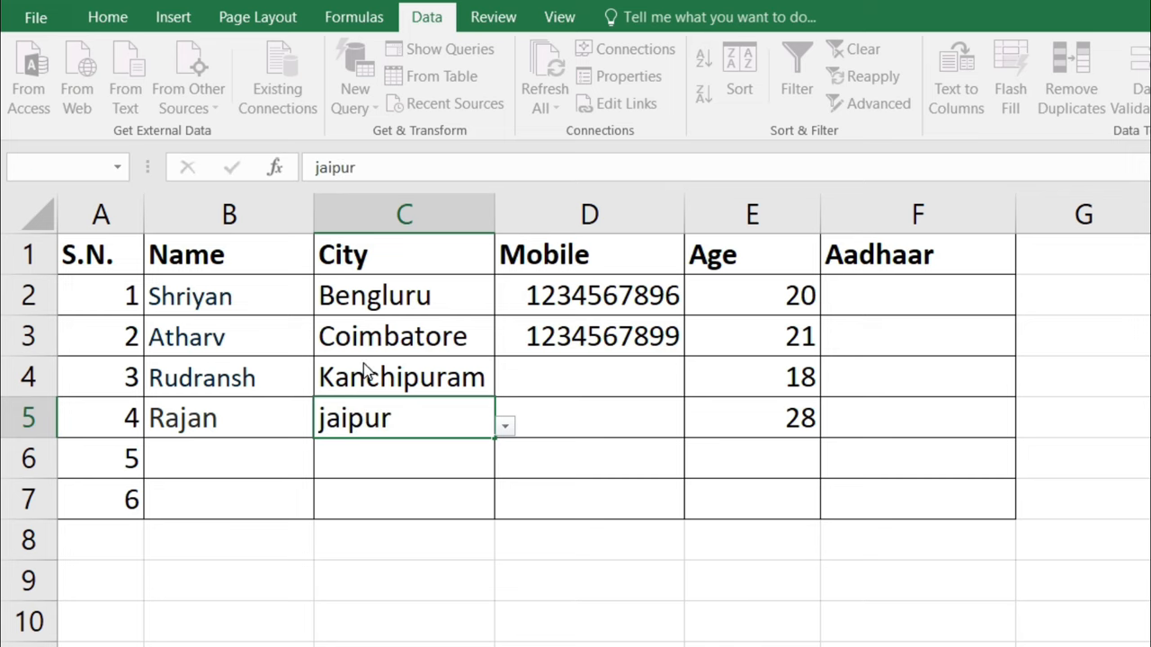
pyautogui.press('Return')
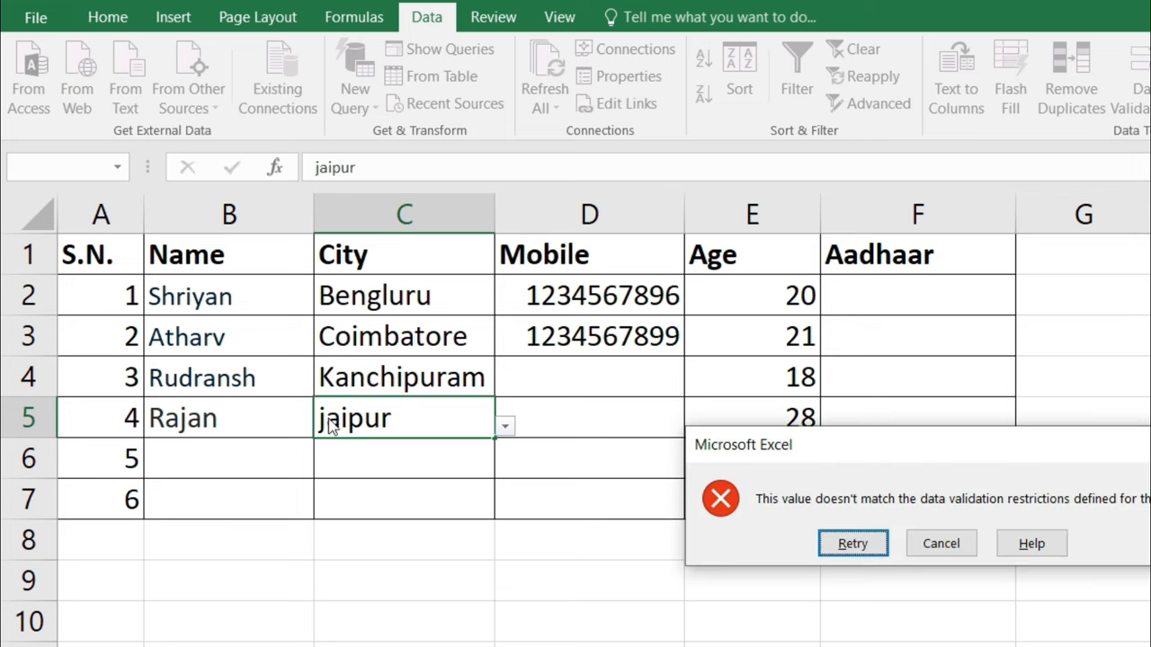
pyautogui.click(943, 545)
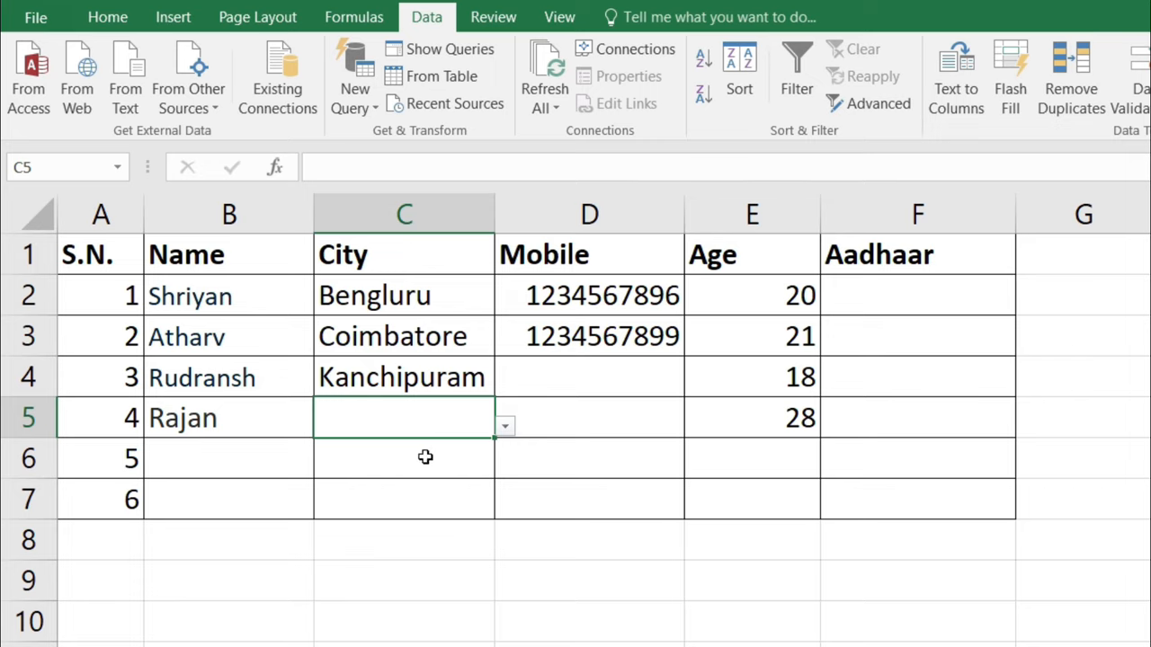
pyautogui.click(423, 457)
pyautogui.click(417, 426)
pyautogui.click(599, 385)
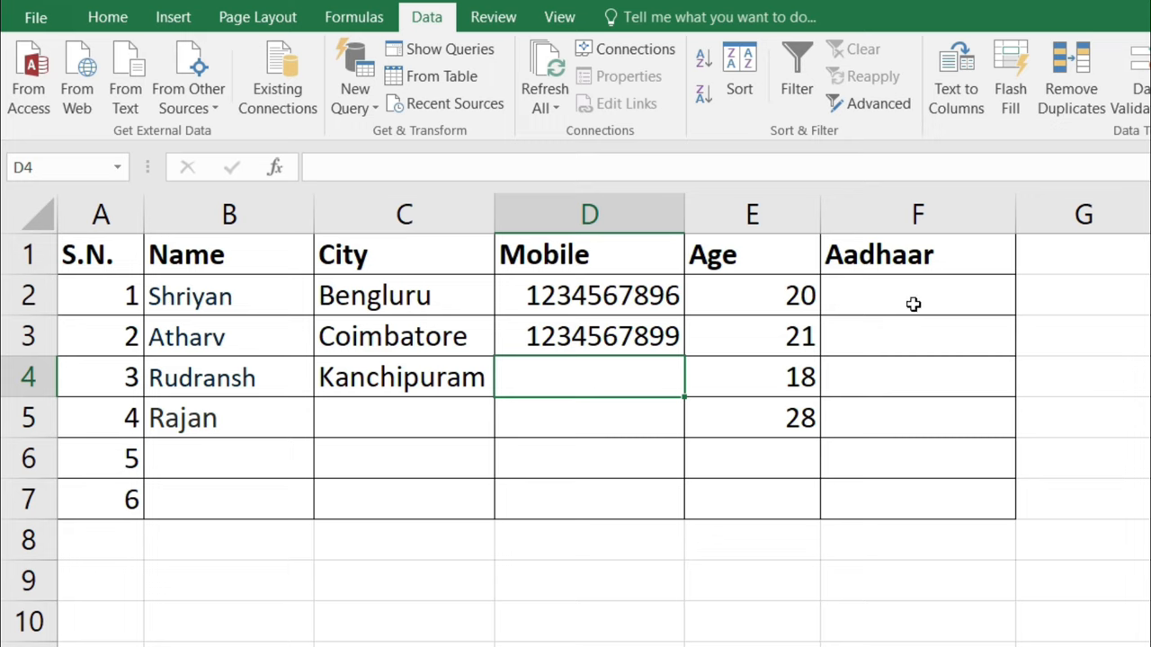
# Check the input message attached to the empty cells of the Aadhaar column
pyautogui.click(944, 302)
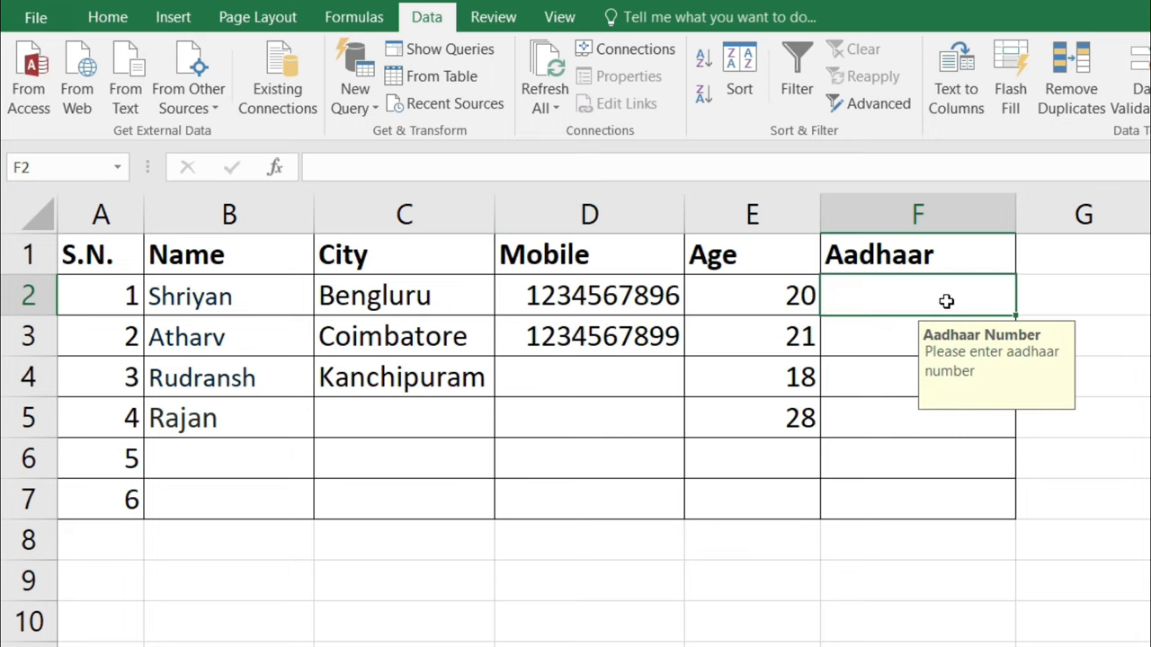
pyautogui.click(843, 409)
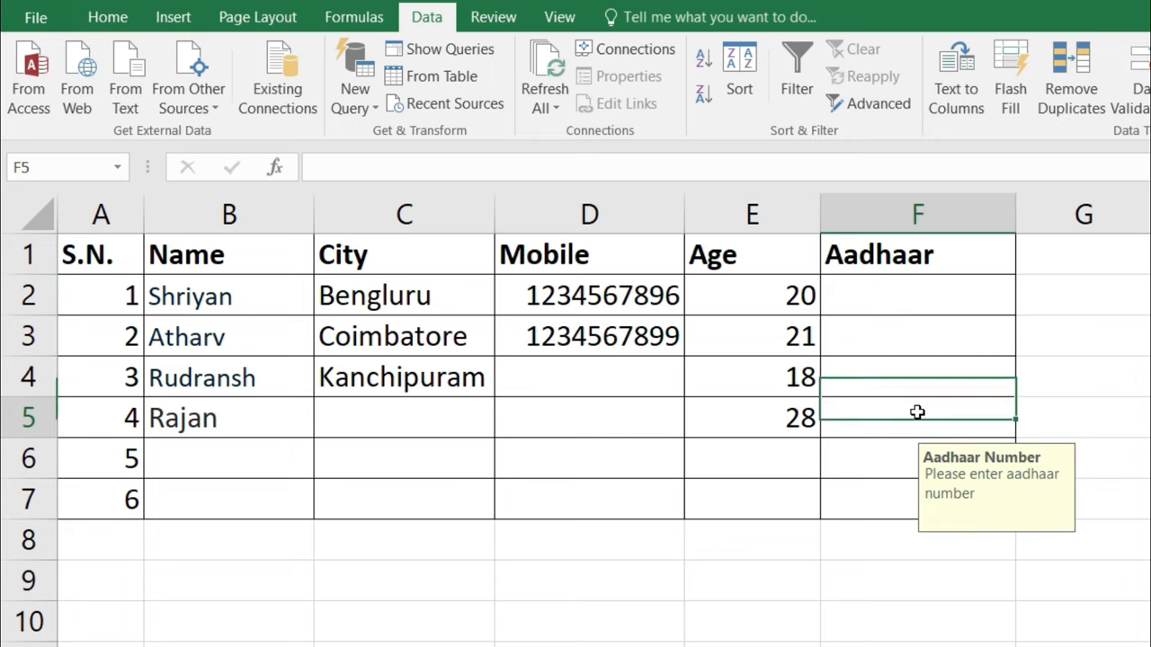
pyautogui.click(840, 375)
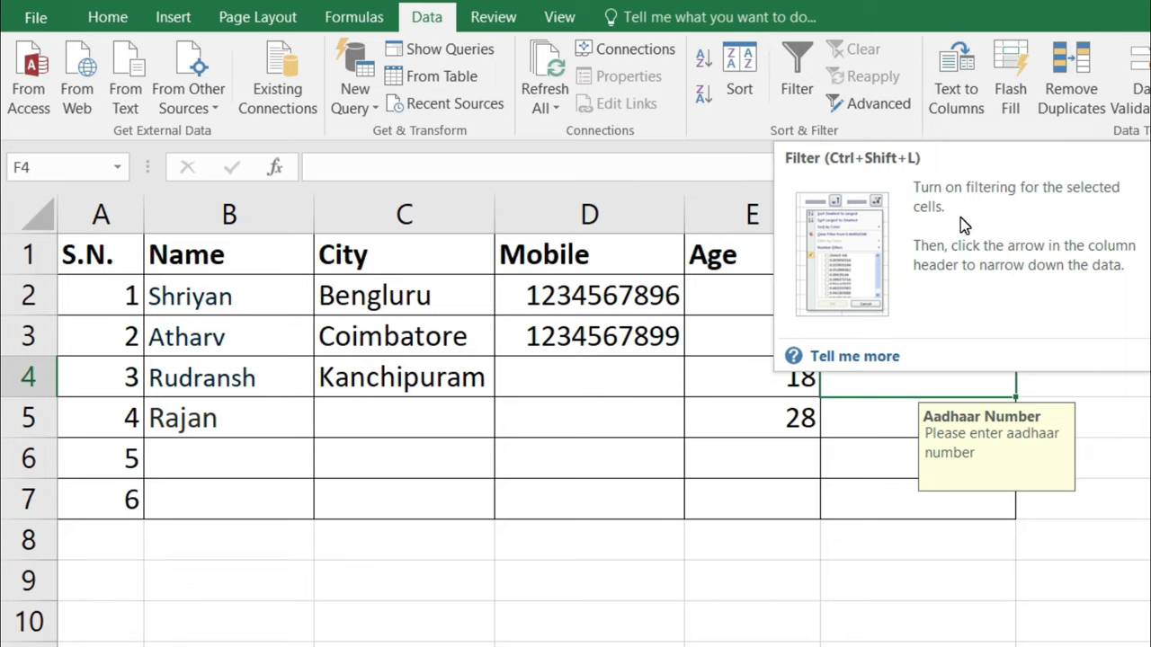
pyautogui.click(895, 447)
pyautogui.click(925, 389)
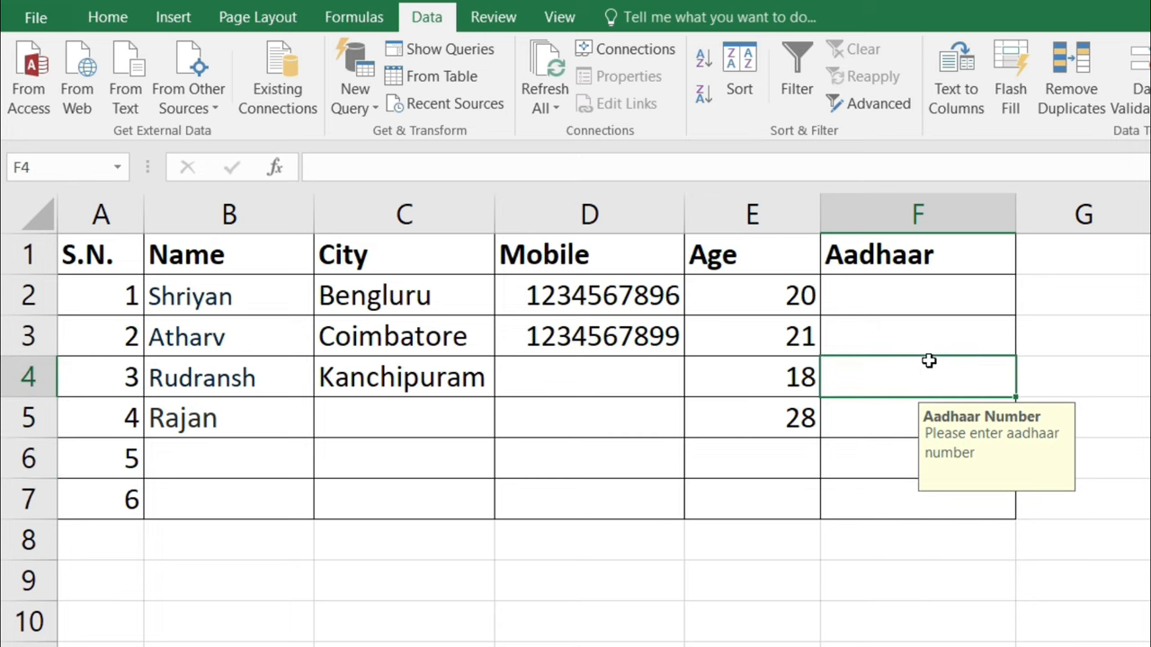
pyautogui.click(926, 321)
pyautogui.click(892, 407)
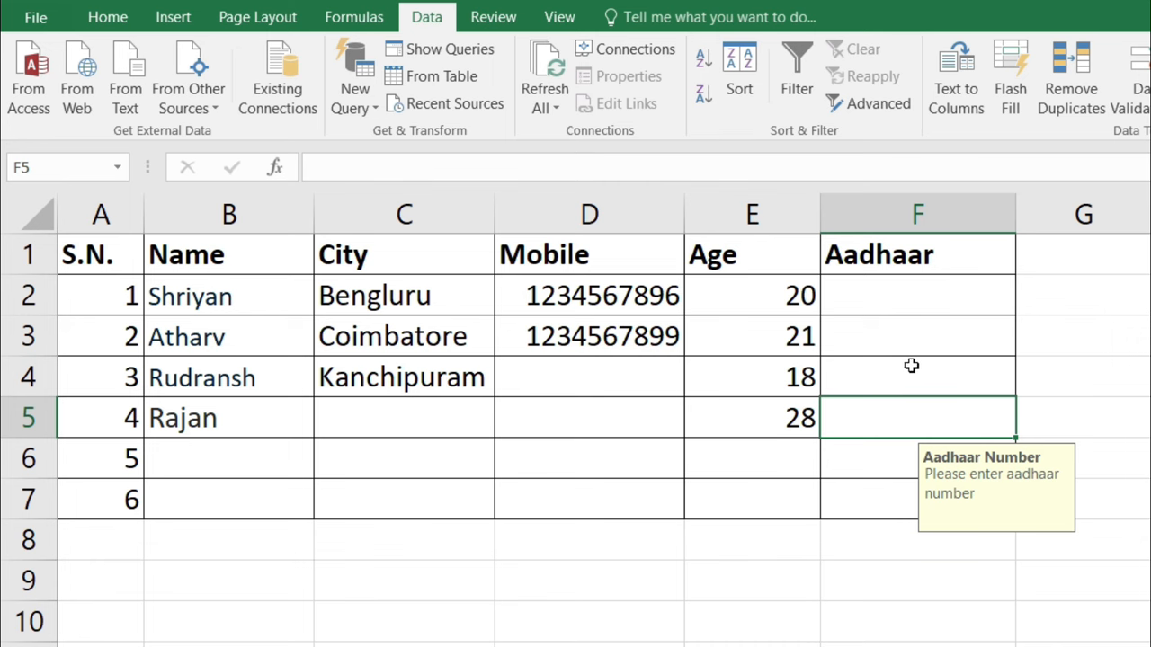
# Start a data validation rule for the Name column range B1:B7 that allows Custom criteria
pyautogui.click(277, 446)
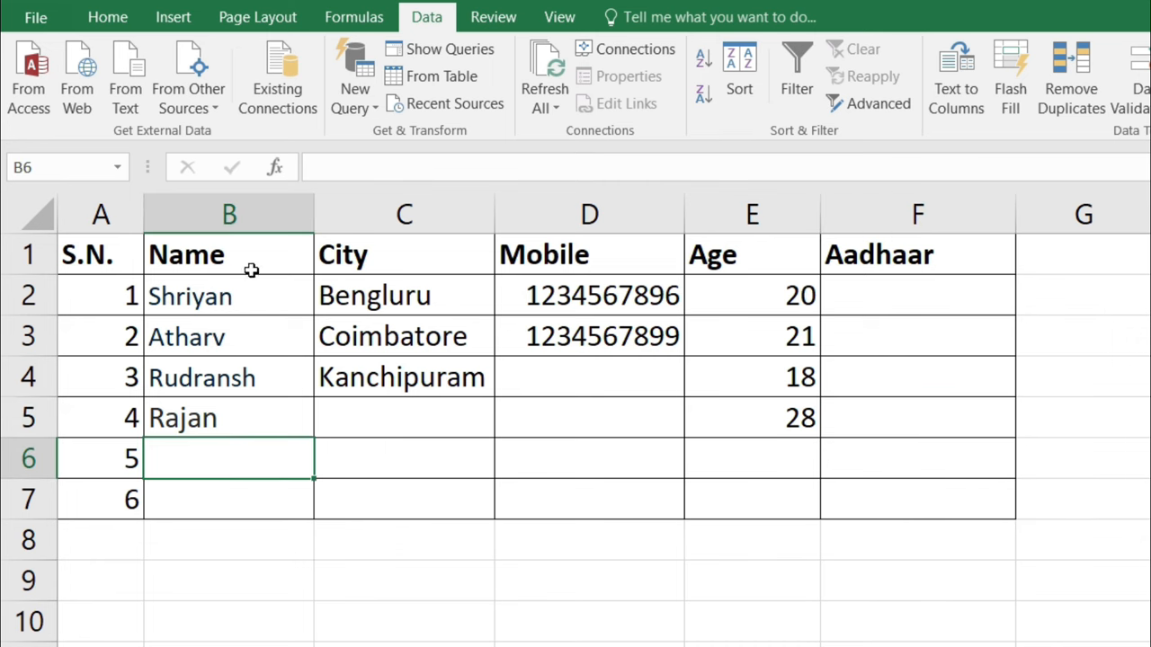
pyautogui.moveTo(258, 255); pyautogui.dragTo(268, 497)
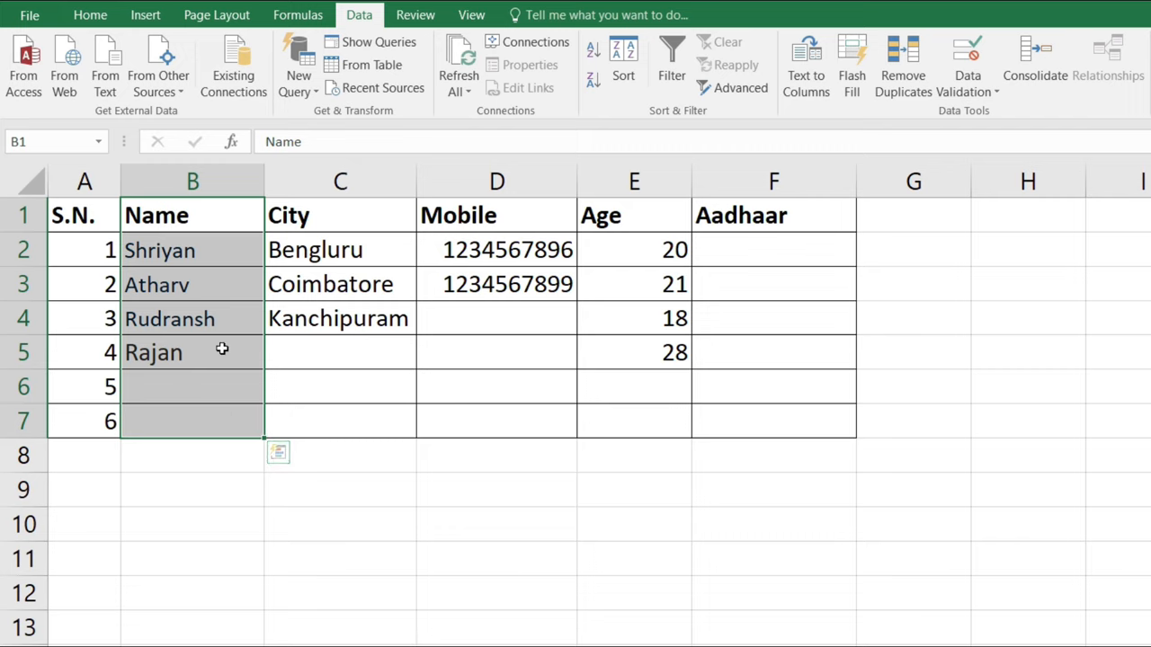
pyautogui.click(978, 57)
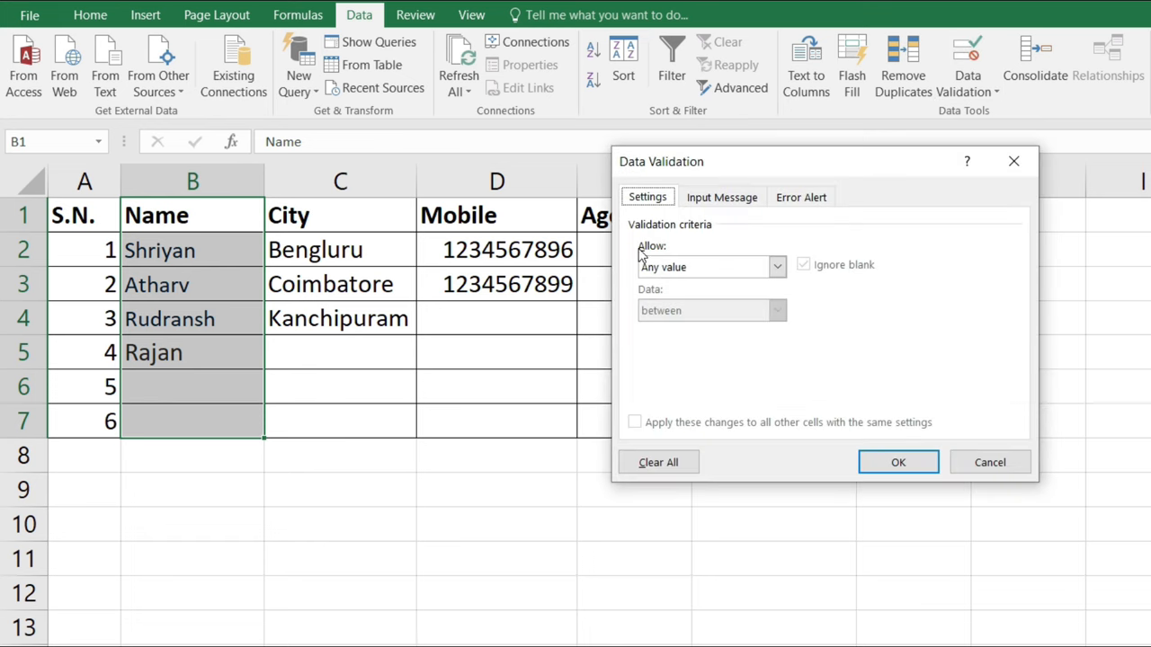
pyautogui.click(777, 266)
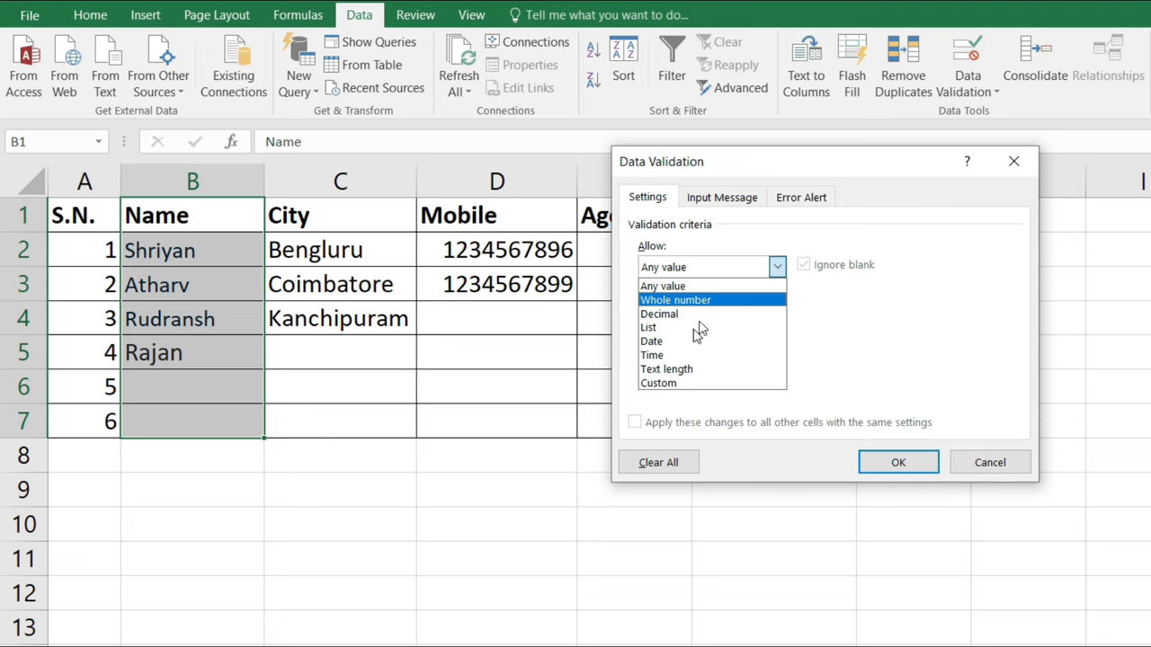
pyautogui.click(682, 384)
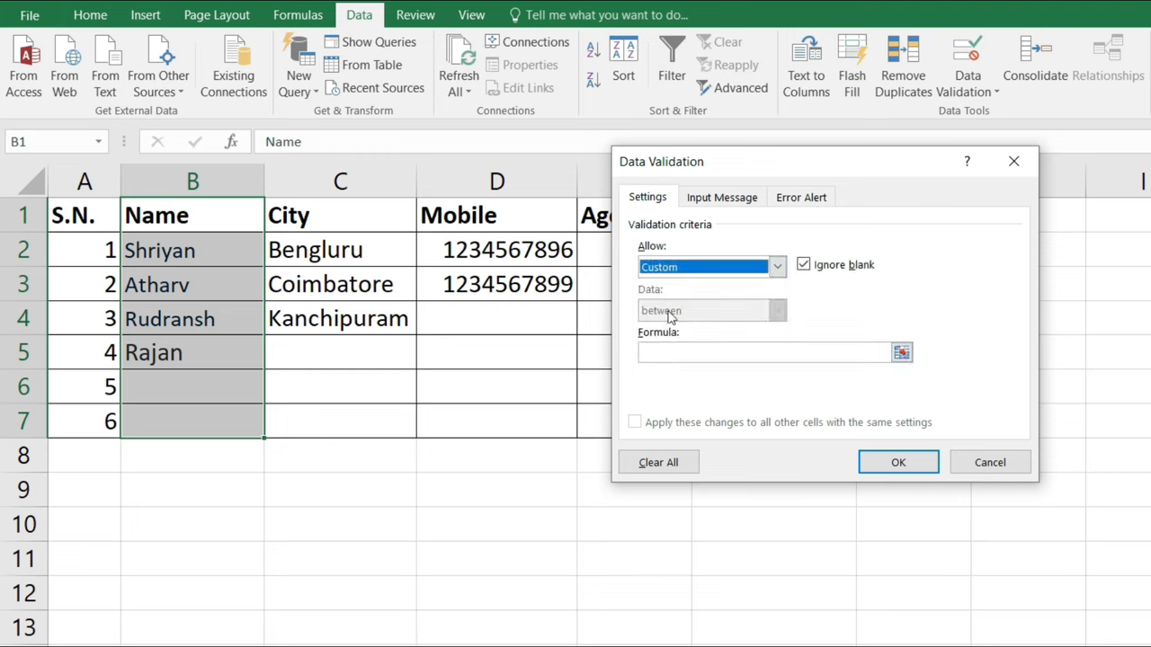
# Enter =istext(B1:B7)=true as the custom validation formula for the Name column
pyautogui.click(669, 355)
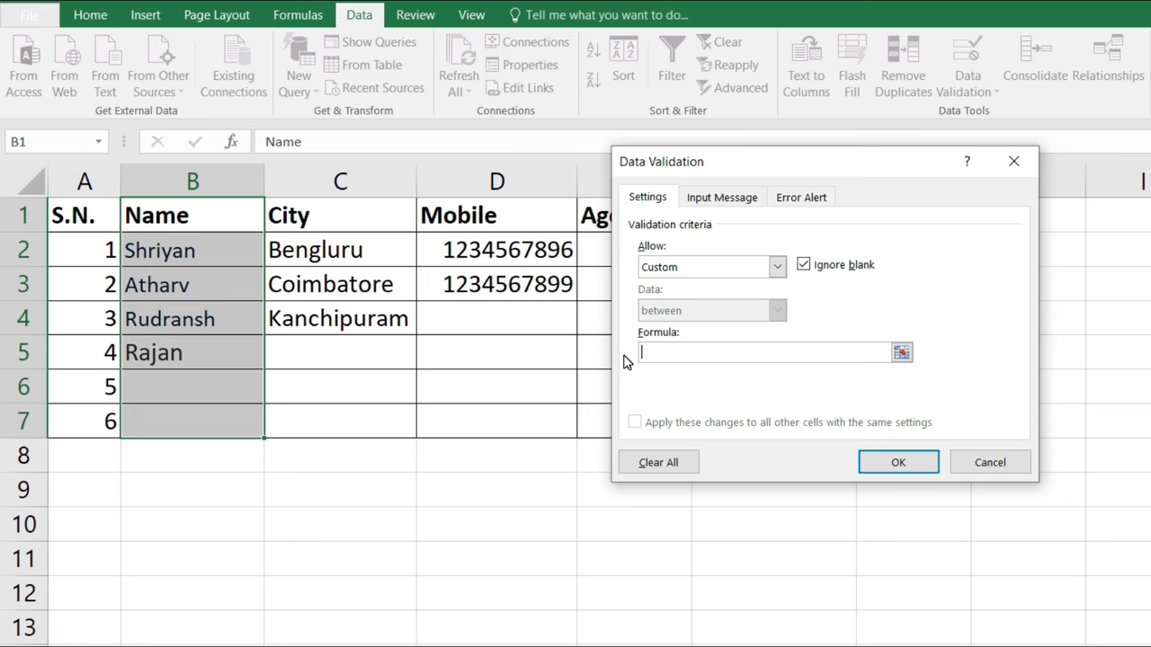
pyautogui.write('=i')
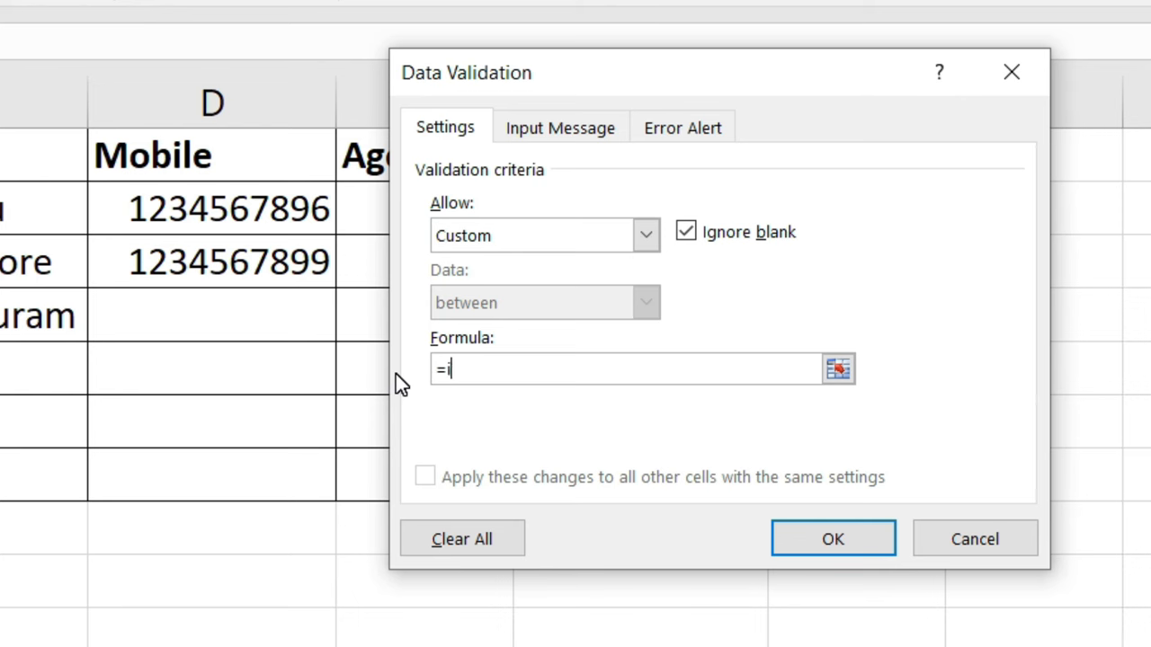
pyautogui.write('stext(')
pyautogui.moveTo(0, 208); pyautogui.dragTo(0, 422)
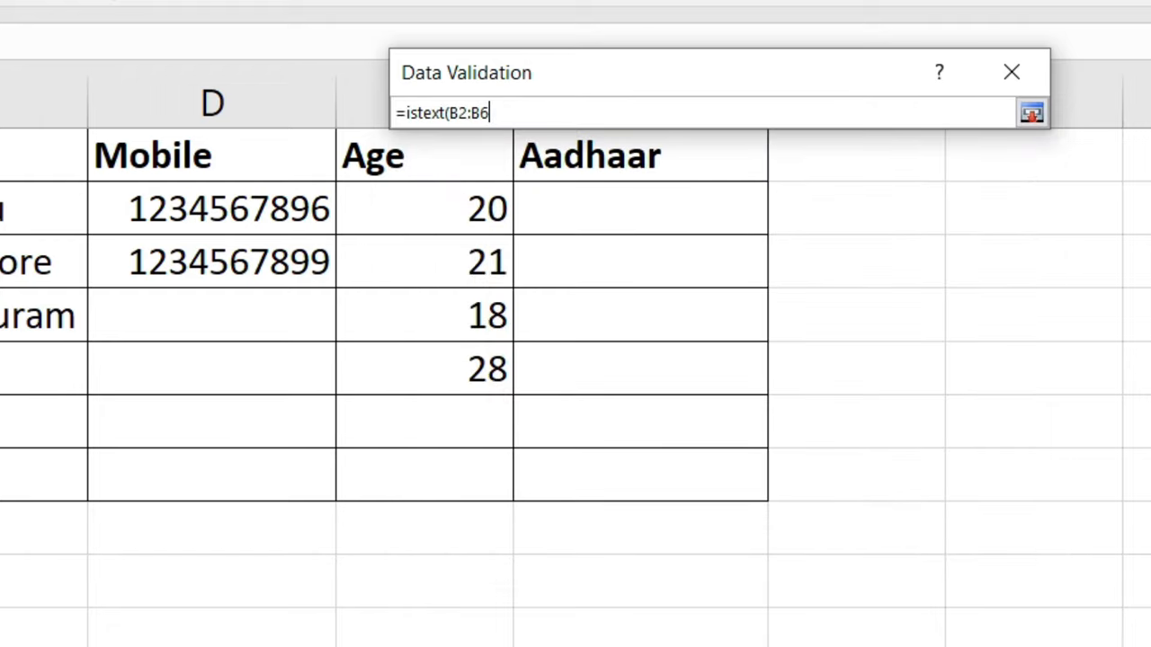
pyautogui.moveTo(0, 475); pyautogui.dragTo(0, 475)
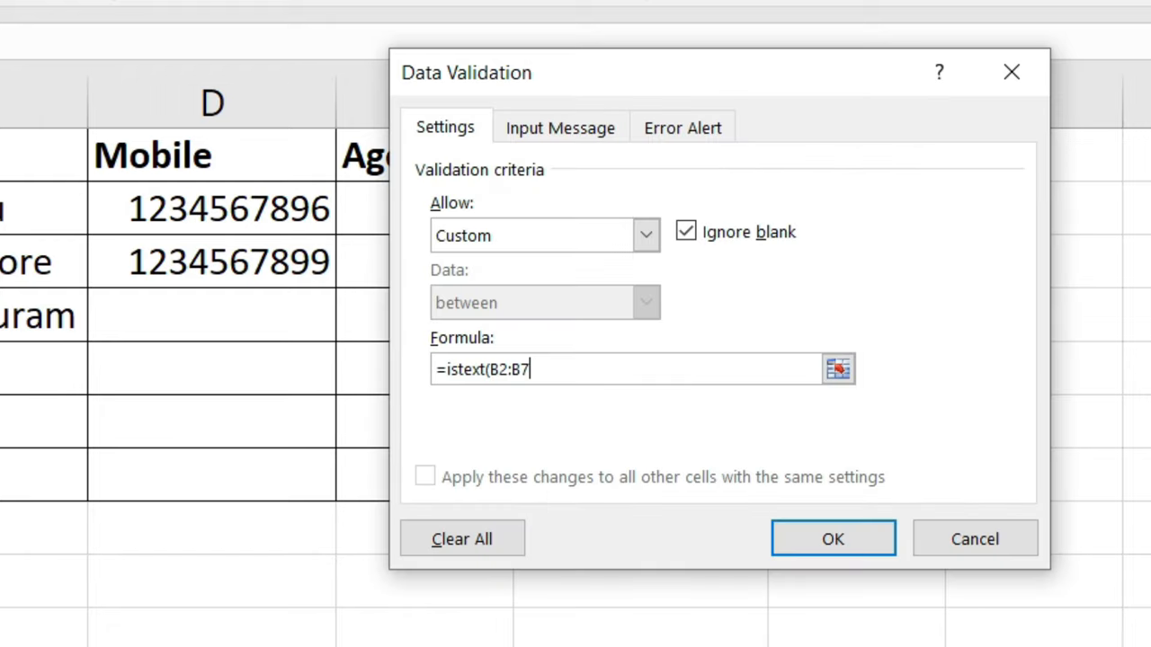
pyautogui.moveTo(0, 156); pyautogui.dragTo(0, 208)
pyautogui.moveTo(0, 422); pyautogui.dragTo(0, 475)
pyautogui.write(')=true')
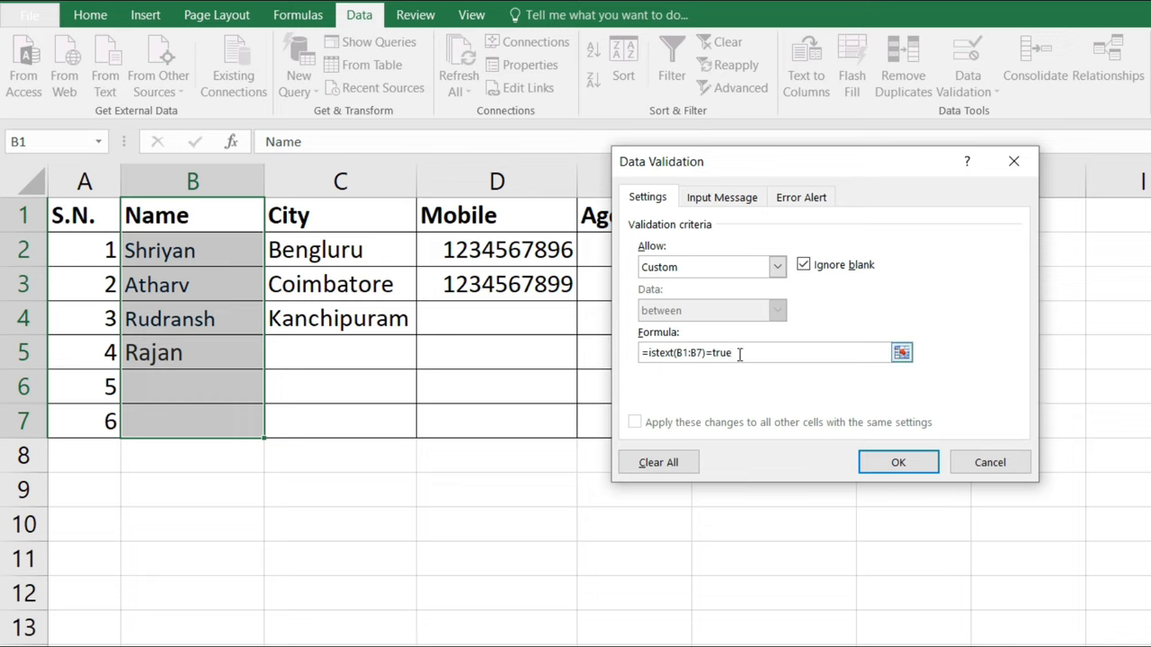
# Add a Stop error alert titled error with the message You can't enter any numerical value ! and apply the Name column rule
pyautogui.click(799, 200)
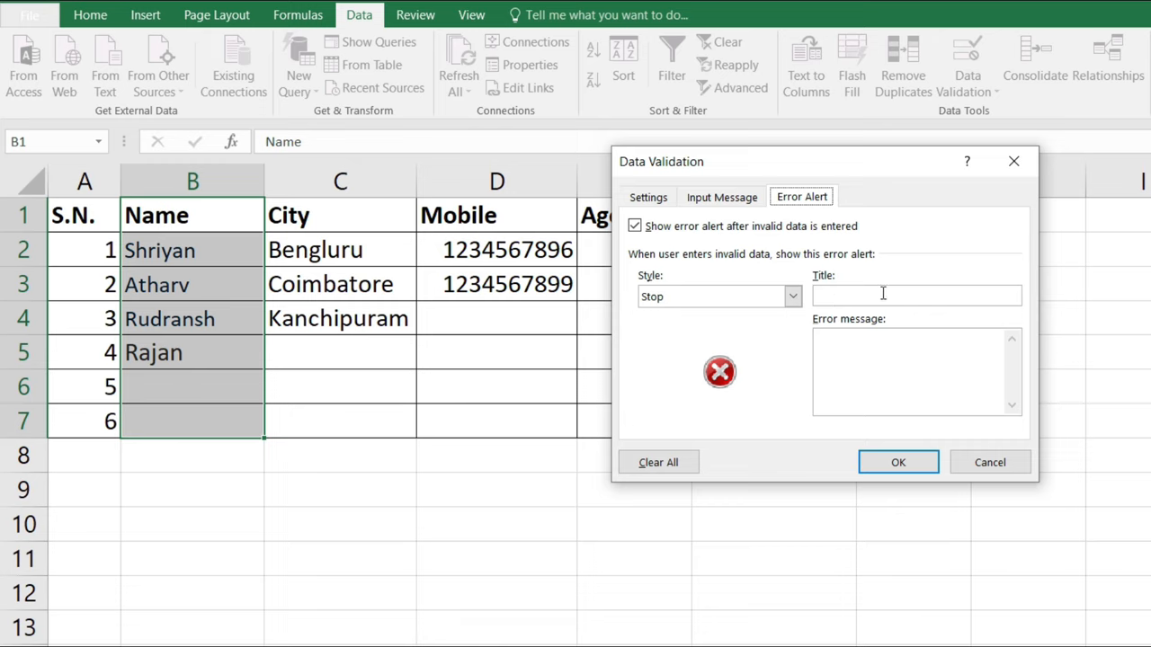
pyautogui.click(855, 297)
pyautogui.write('error')
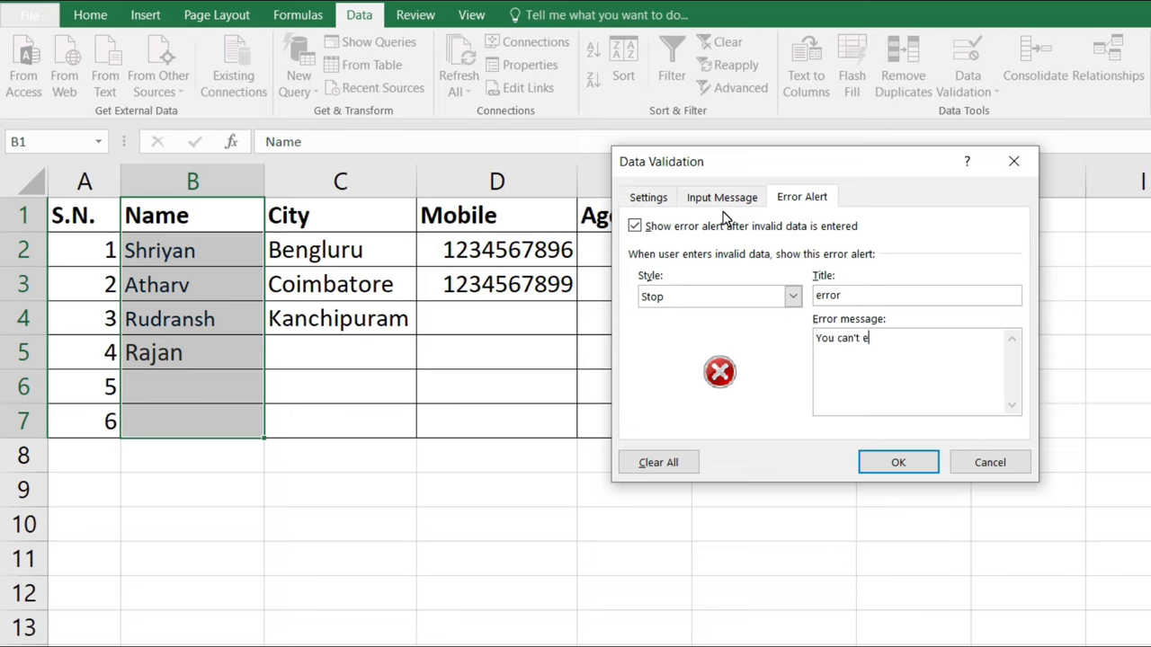
pyautogui.write('nter any numerical')
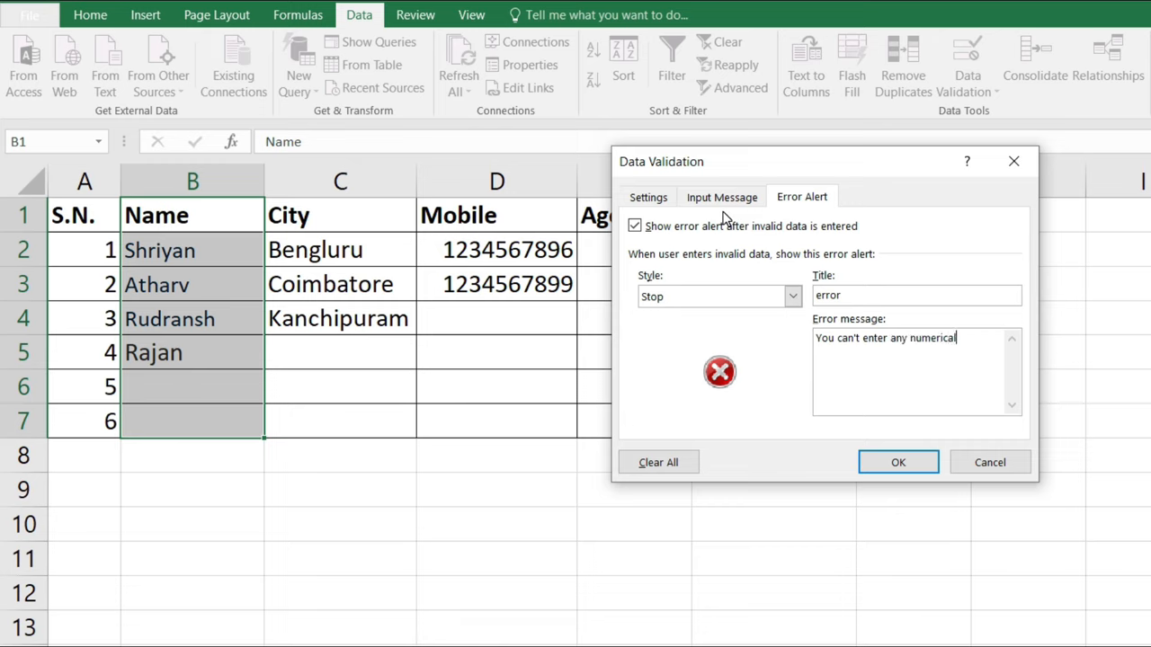
pyautogui.write(' value !')
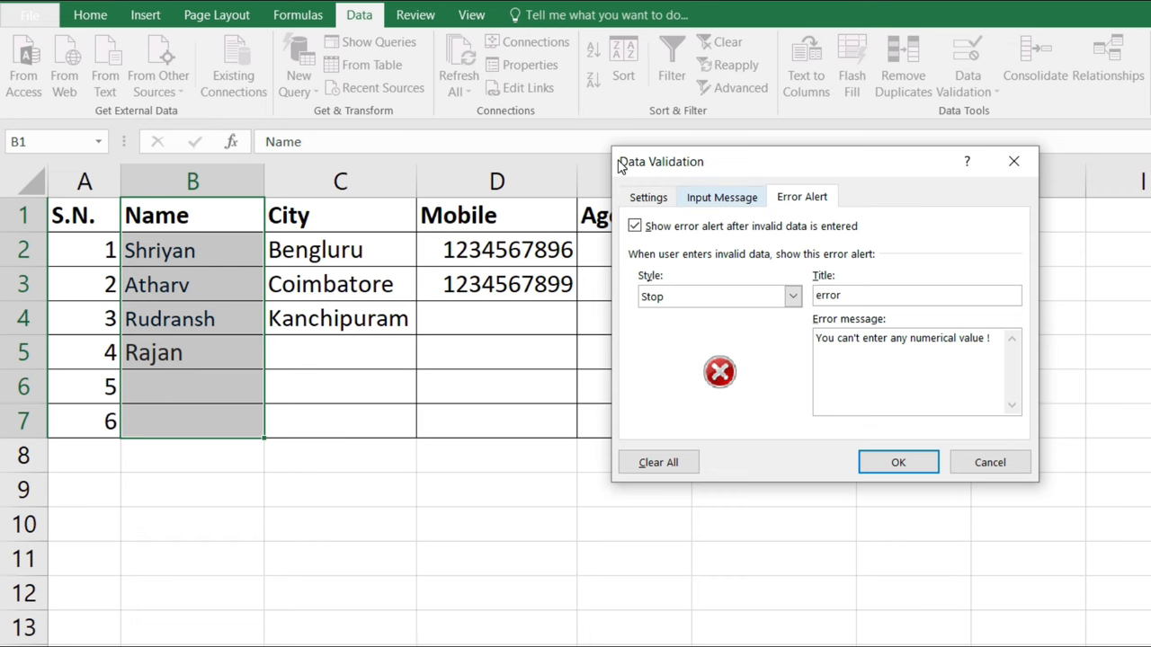
pyautogui.click(898, 463)
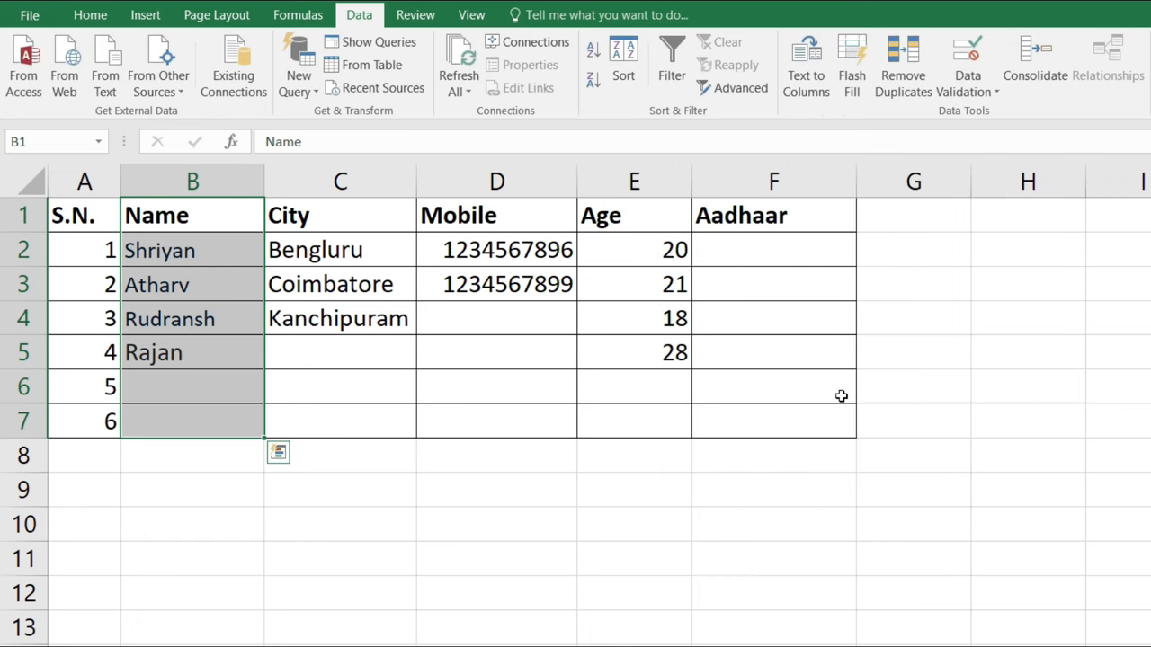
# Test the Name column rule by trying to enter 12 in cell B6, and dismiss the entry
pyautogui.click(195, 388)
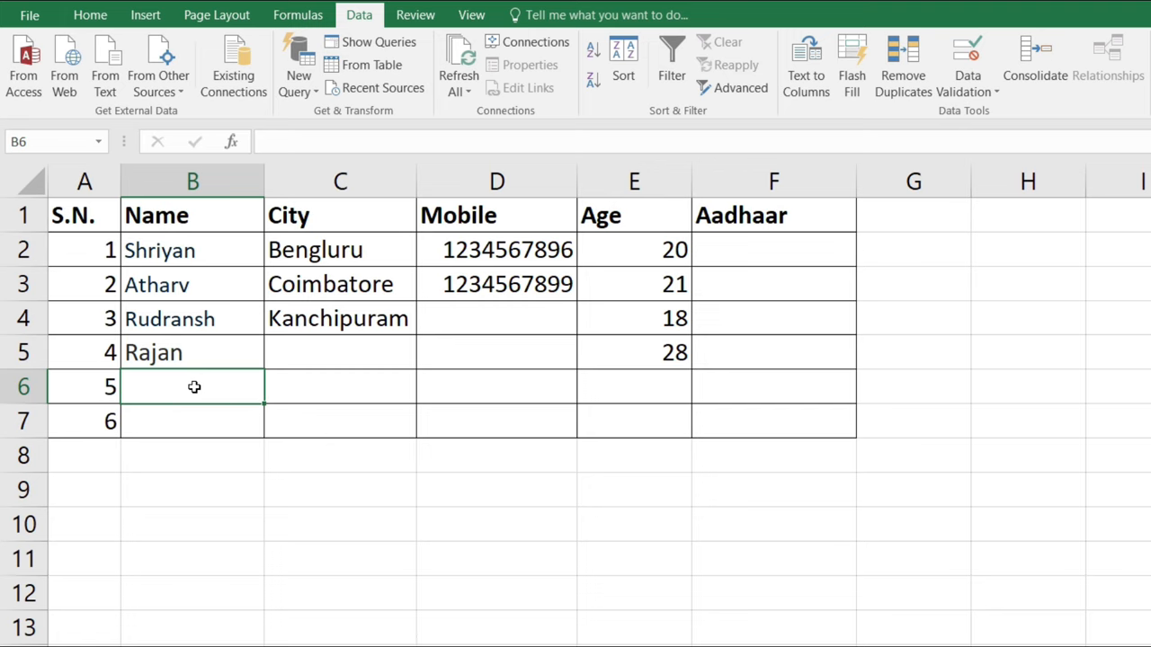
pyautogui.write('12')
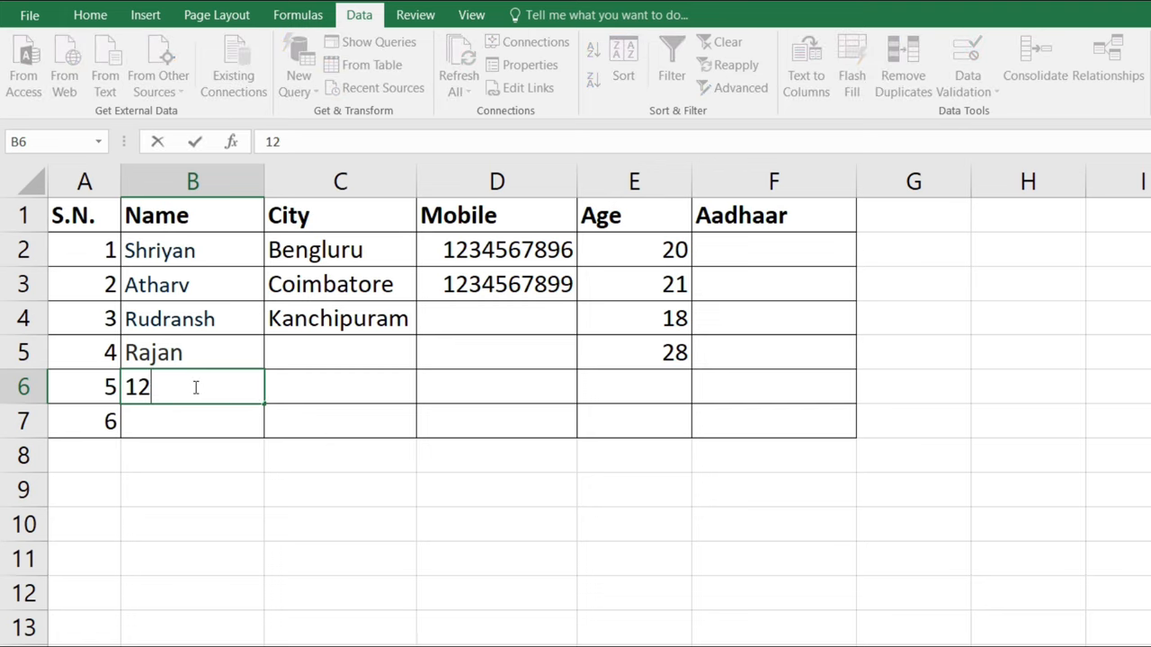
pyautogui.press('Return')
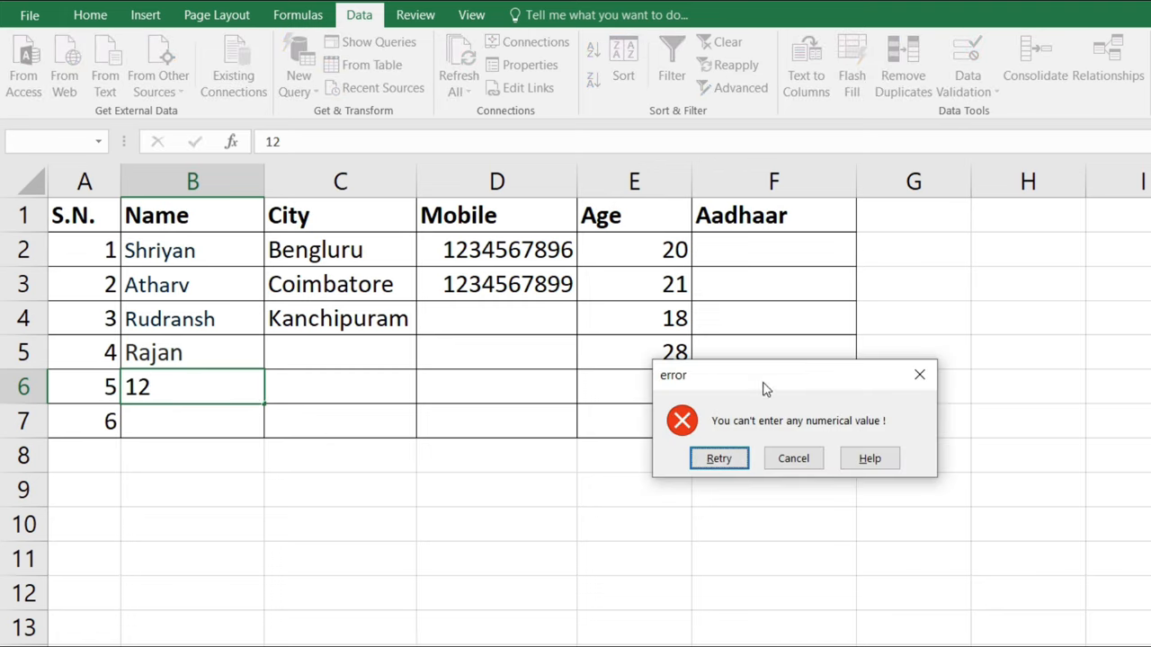
pyautogui.moveTo(762, 383); pyautogui.dragTo(529, 406)
pyautogui.click(562, 482)
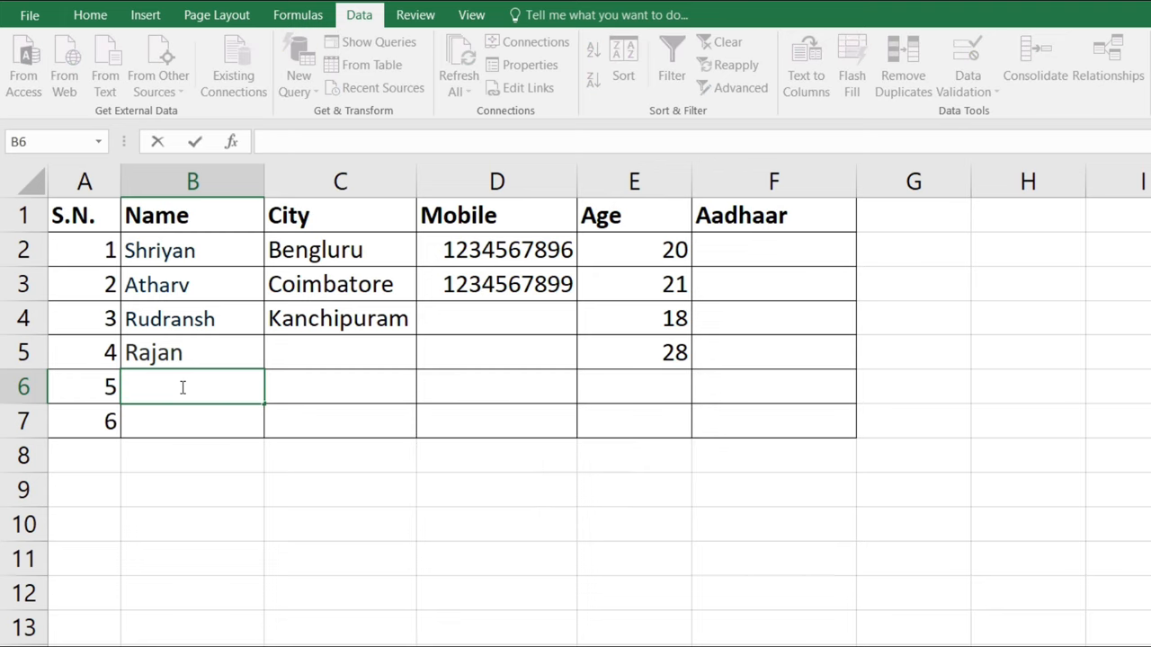
# Try a person's name as a text entry in cell B6 and discard it
pyautogui.write('vandh')
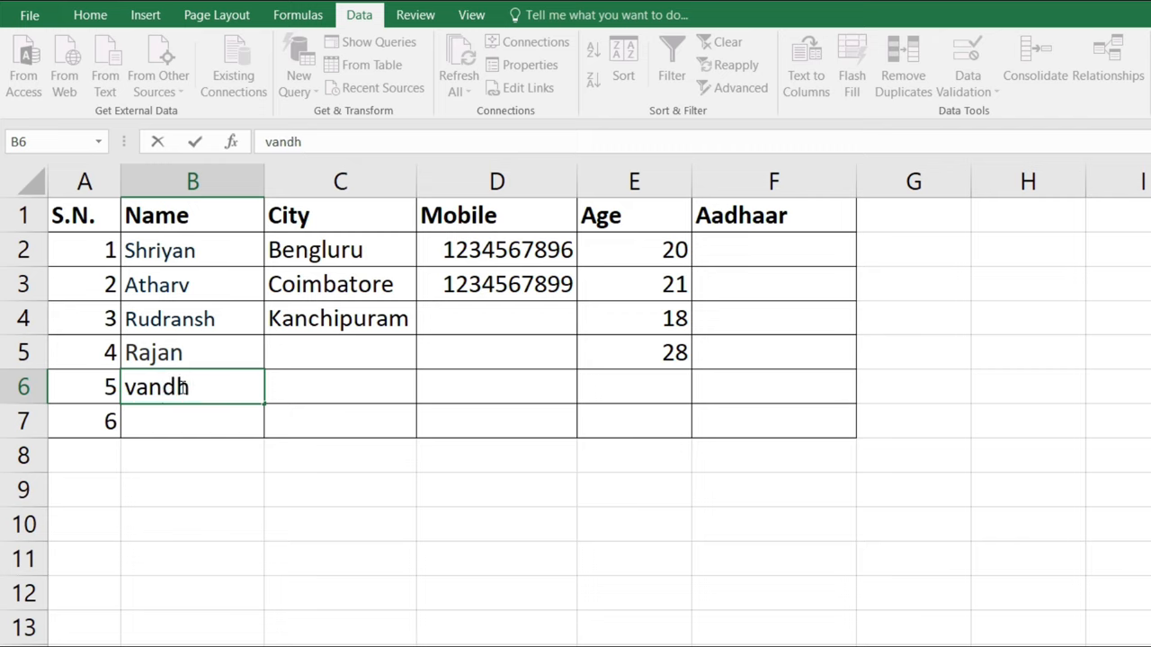
pyautogui.write('na')
pyautogui.press('Escape')
pyautogui.click(195, 406)
pyautogui.click(190, 378)
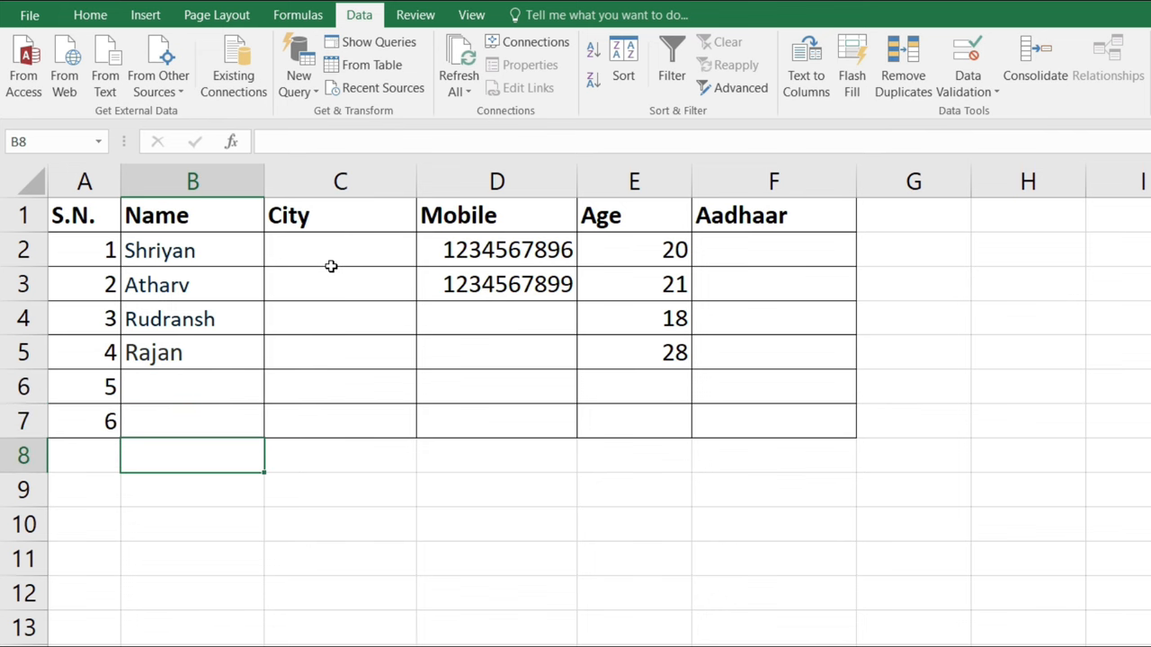
# Start a data validation rule for the City column cells C2:C7 that allows List criteria
pyautogui.click(338, 256)
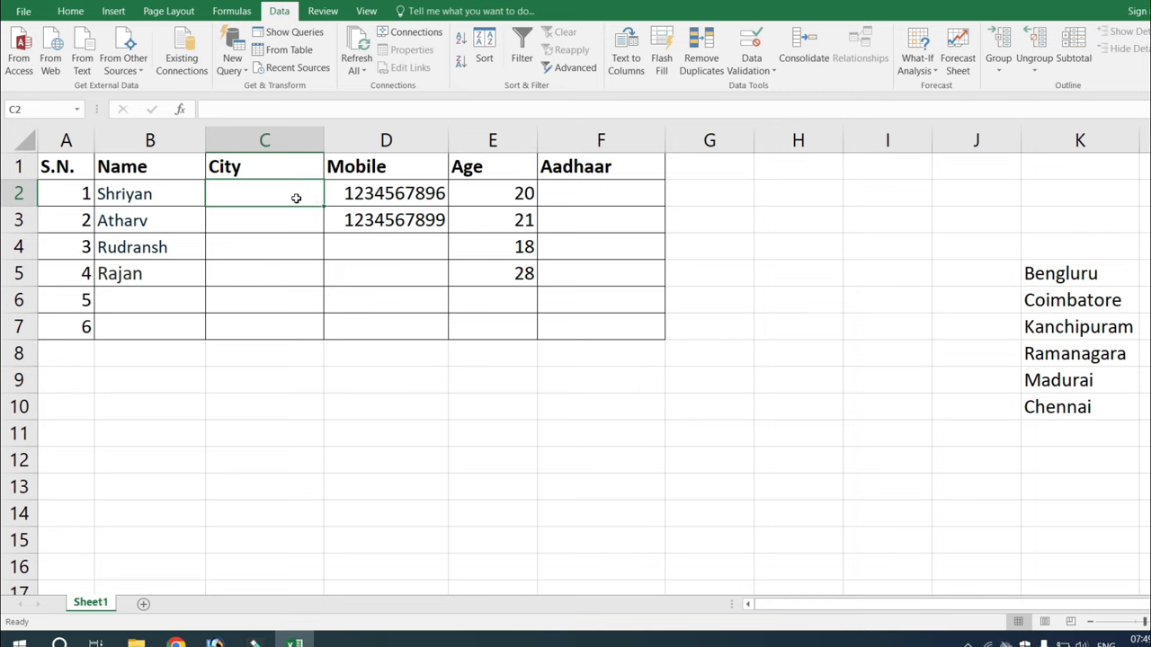
pyautogui.click(270, 229)
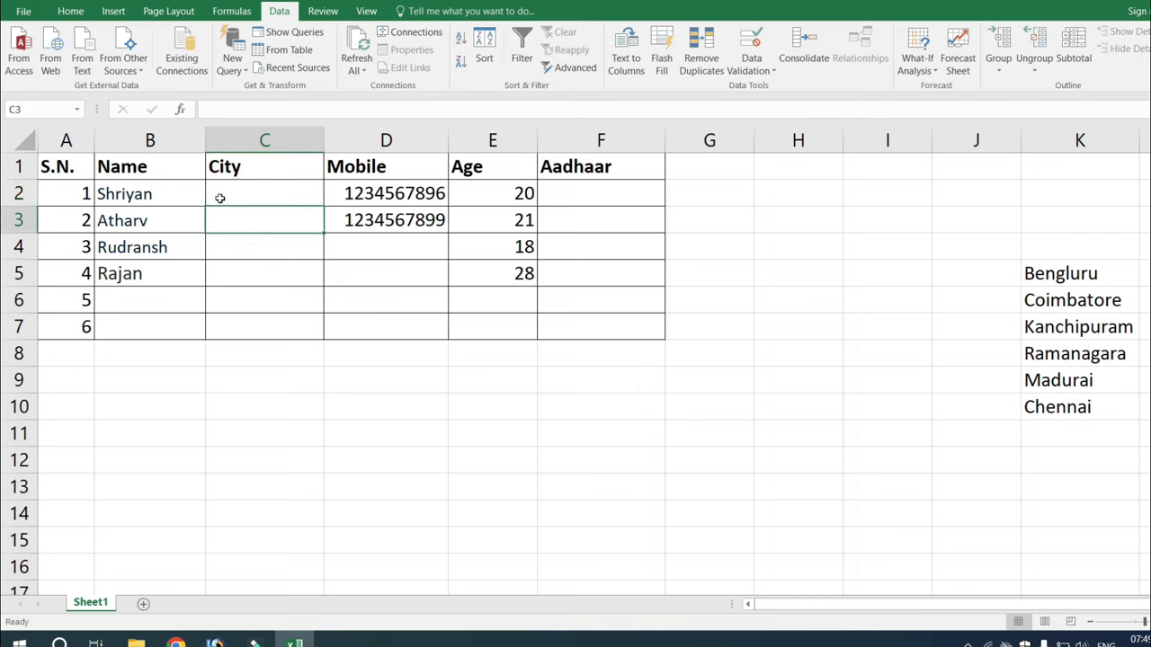
pyautogui.moveTo(275, 188); pyautogui.dragTo(273, 324)
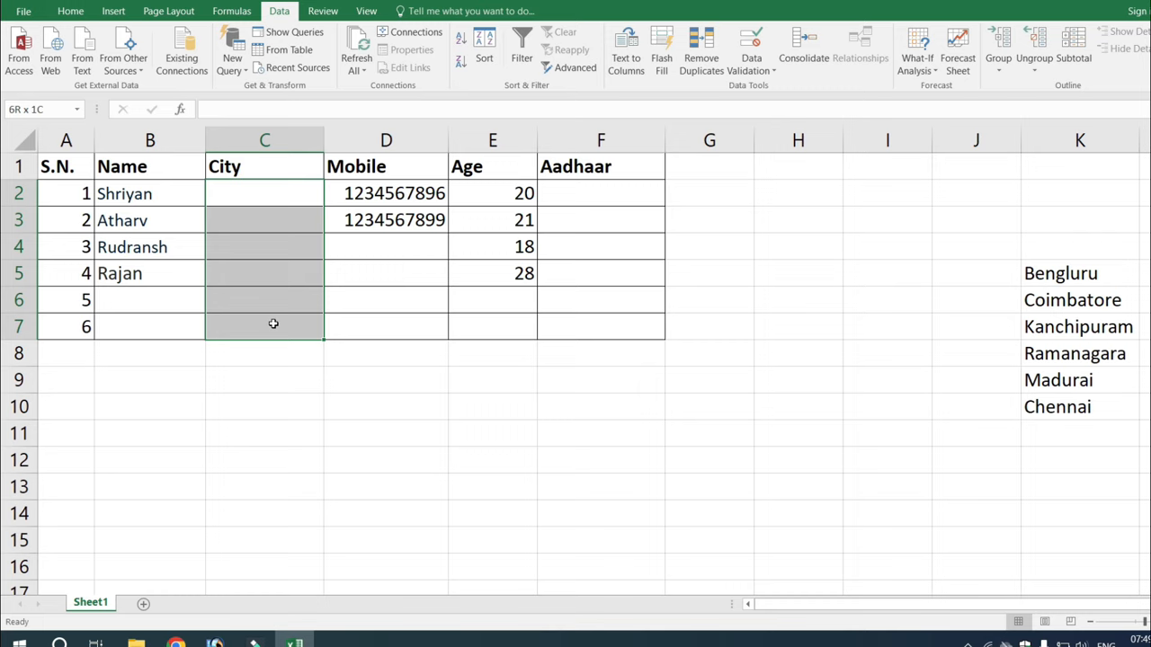
pyautogui.moveTo(273, 324); pyautogui.dragTo(275, 320)
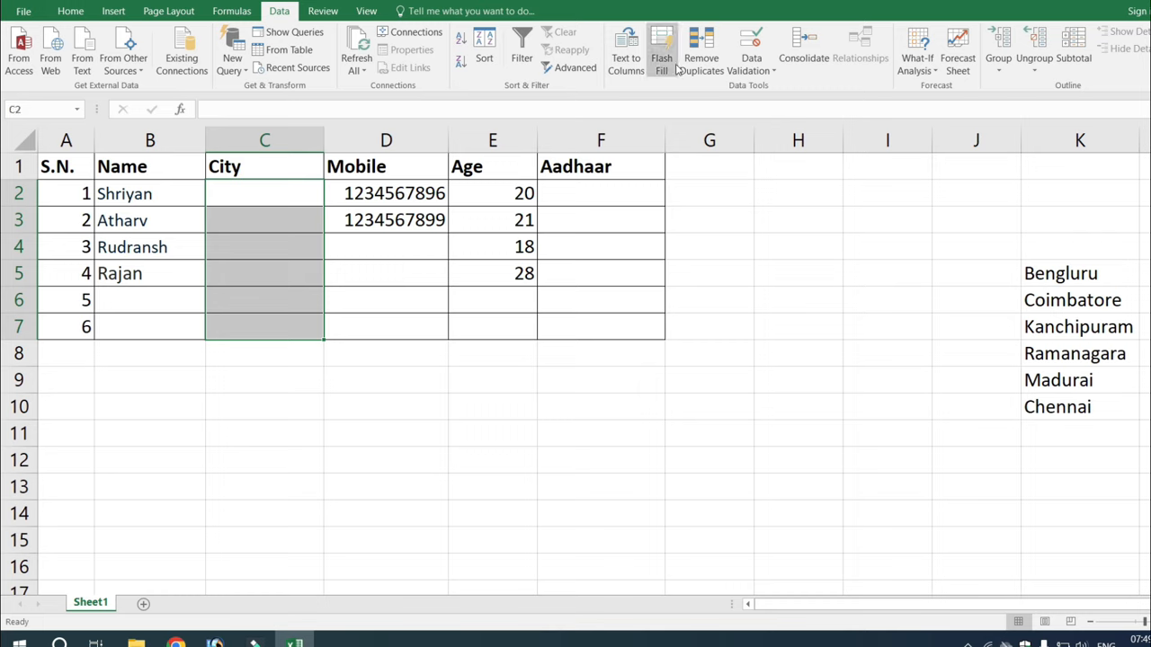
pyautogui.click(760, 71)
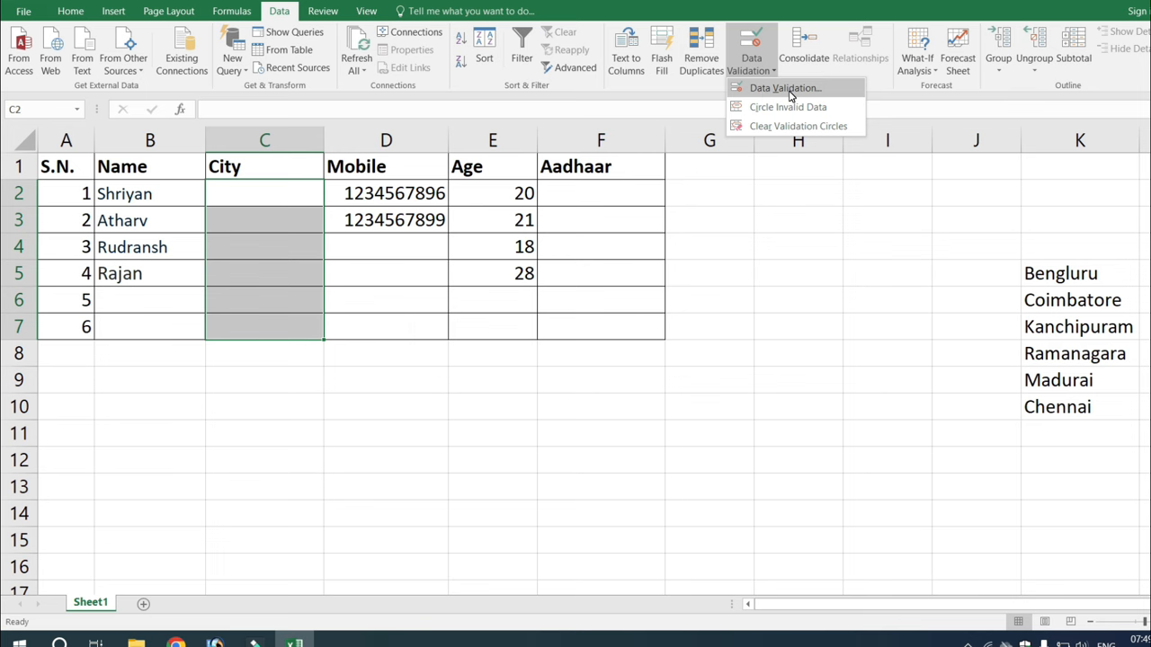
pyautogui.click(788, 90)
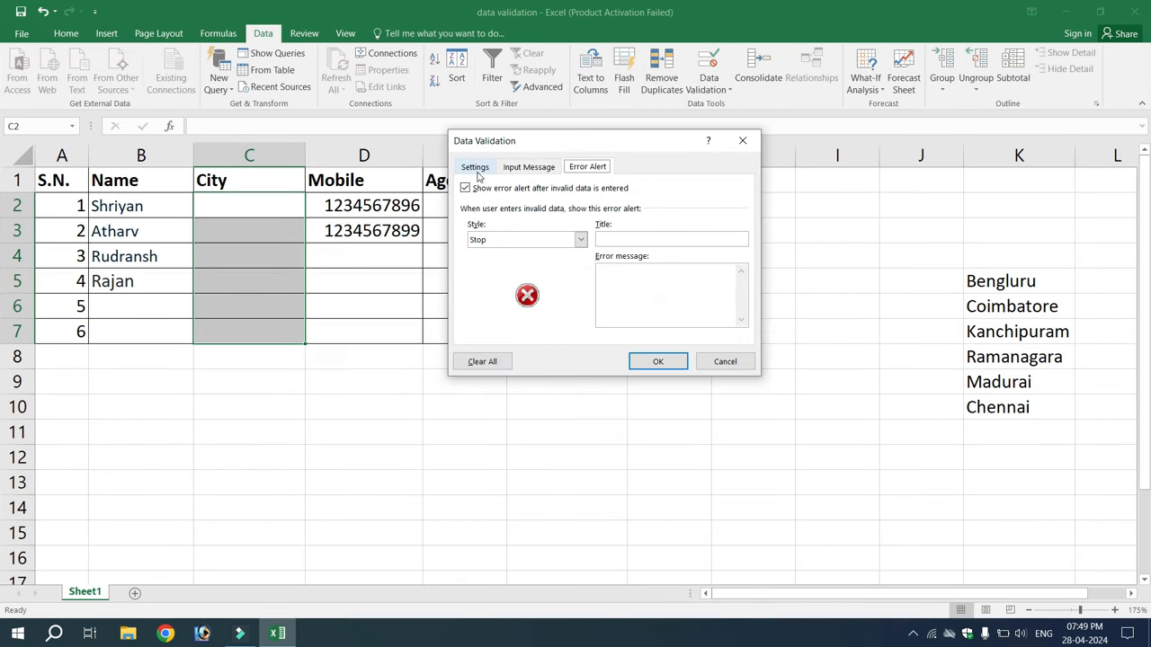
pyautogui.click(504, 155)
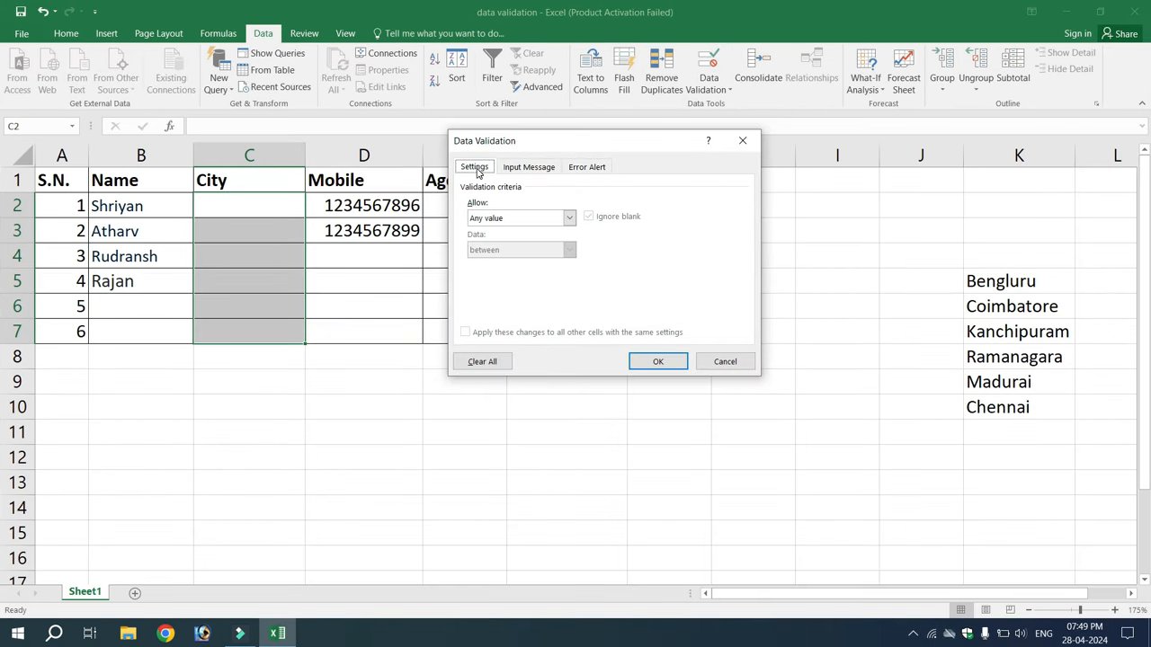
pyautogui.click(570, 218)
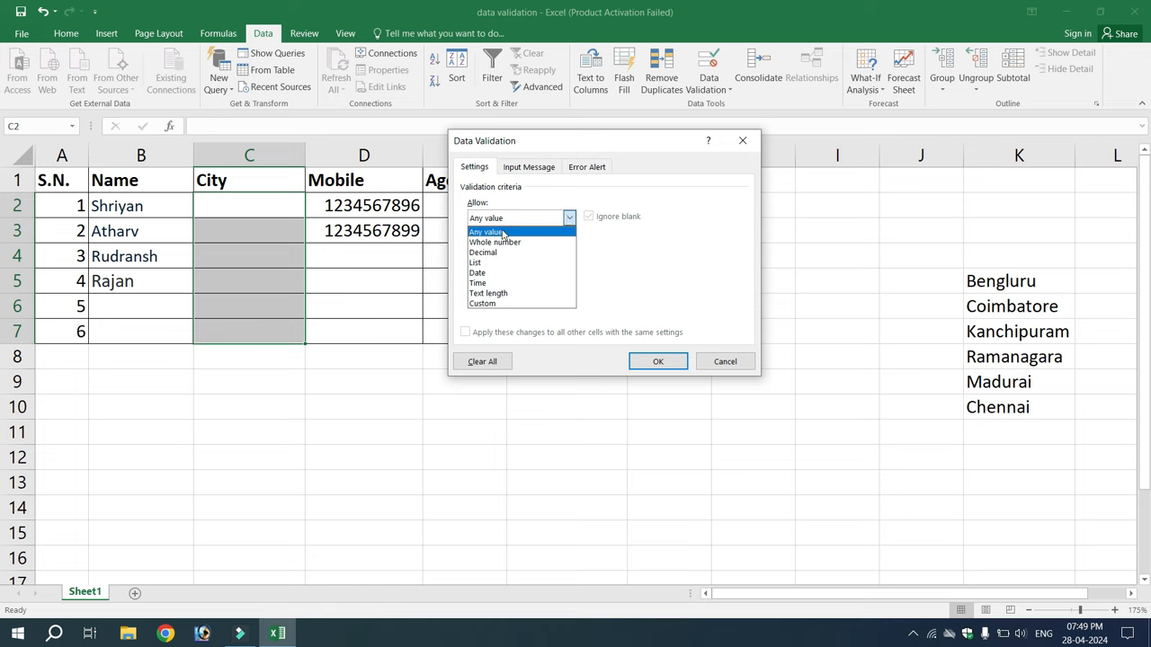
pyautogui.click(487, 262)
# Source the list from K5:K10 and add a Stop error alert titled City error with the message This city is not in your list !
pyautogui.click(504, 280)
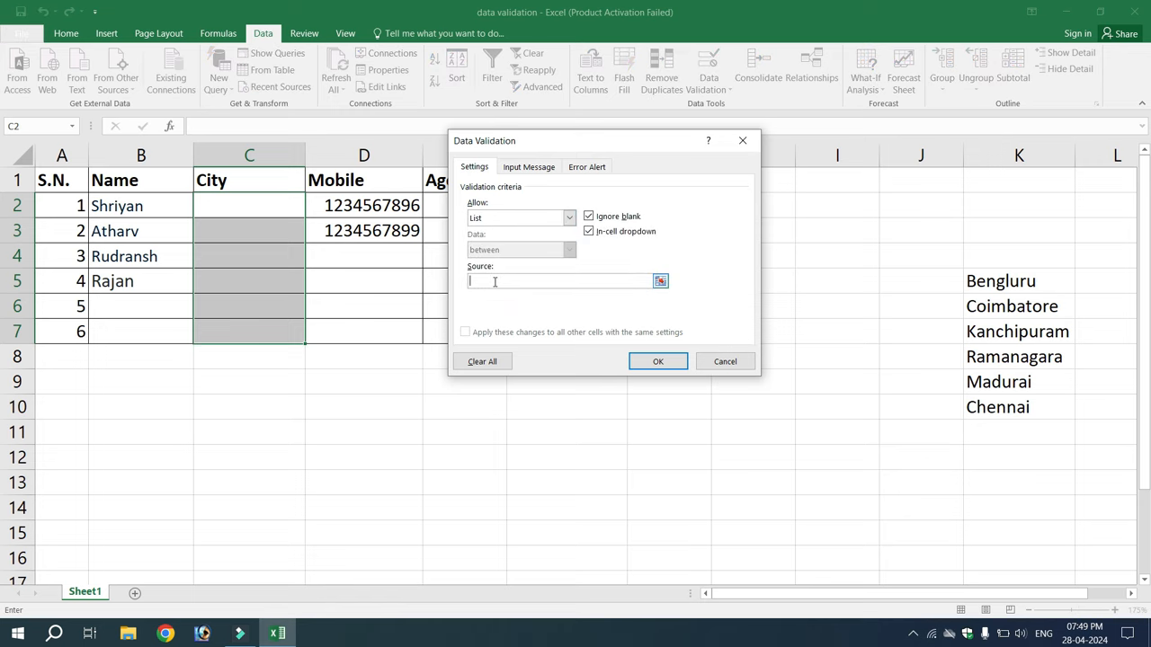
pyautogui.click(477, 282)
pyautogui.moveTo(999, 282); pyautogui.dragTo(988, 409)
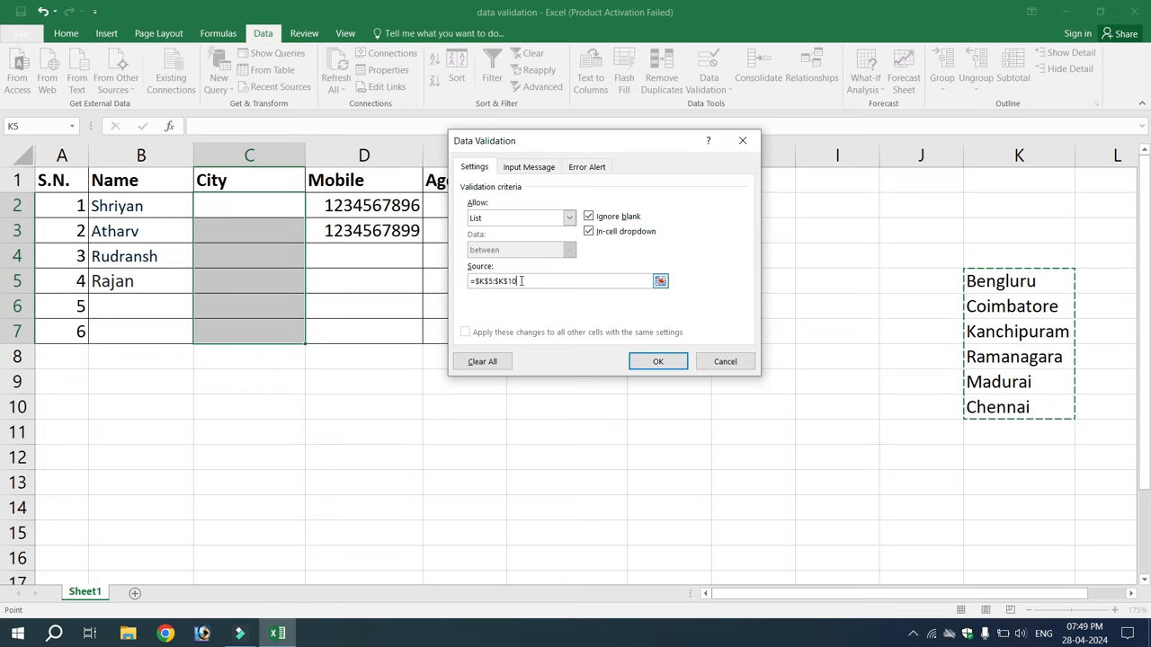
pyautogui.click(589, 172)
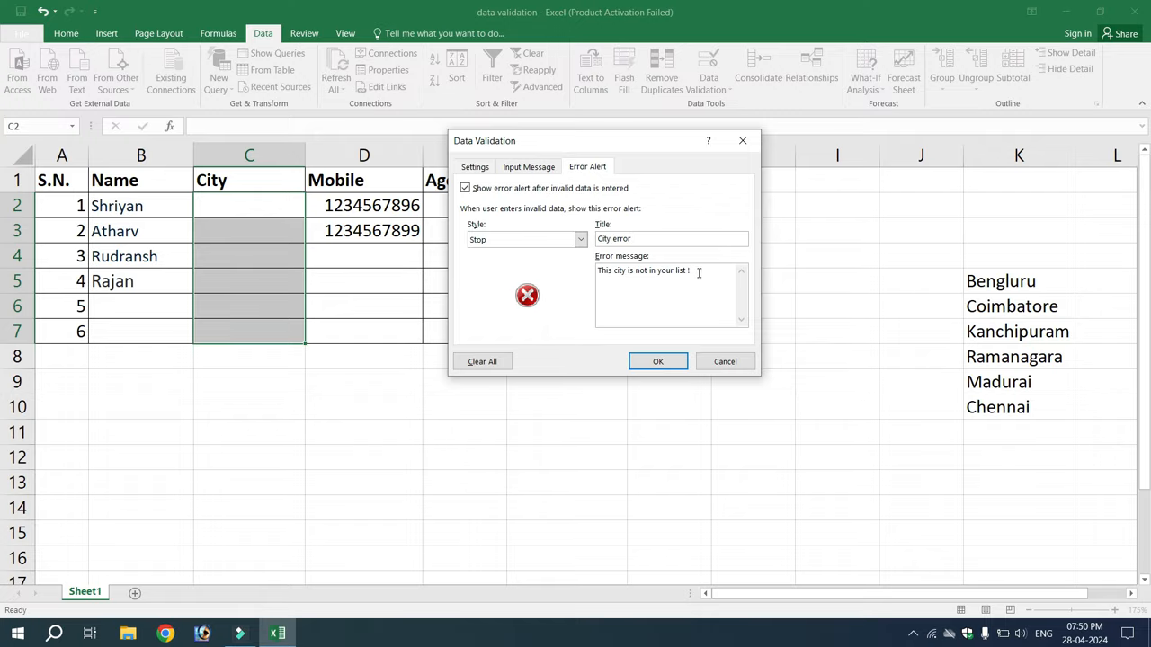
pyautogui.click(658, 362)
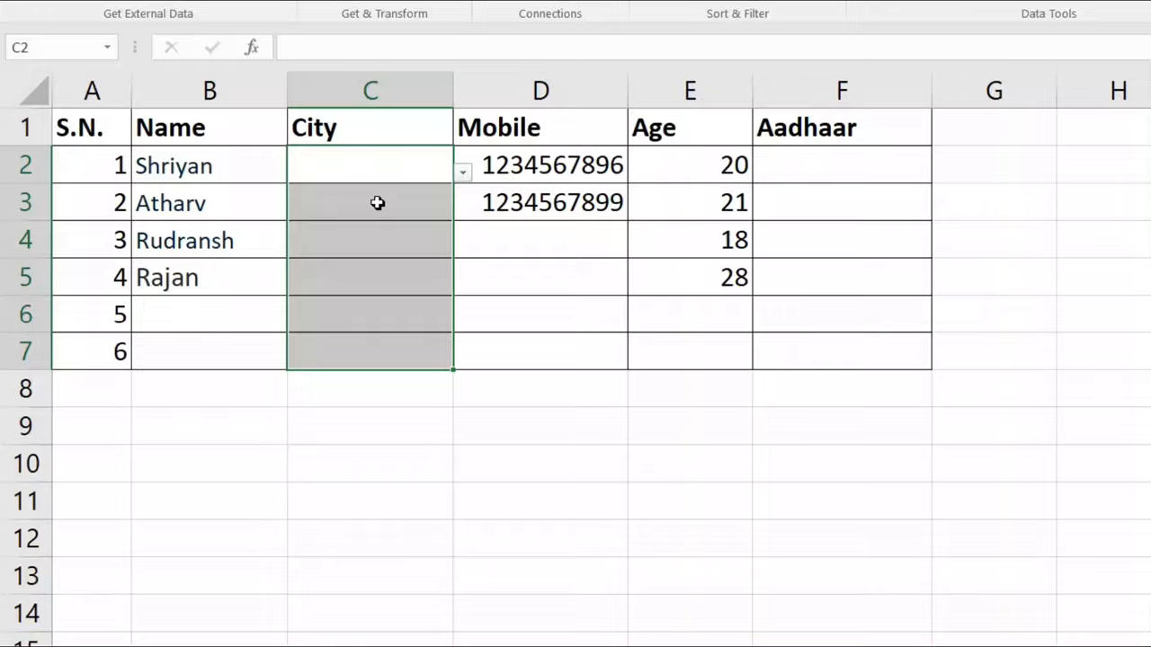
# Check cells C2, C3 and C6 of the City column for the in-cell dropdown
pyautogui.click(321, 189)
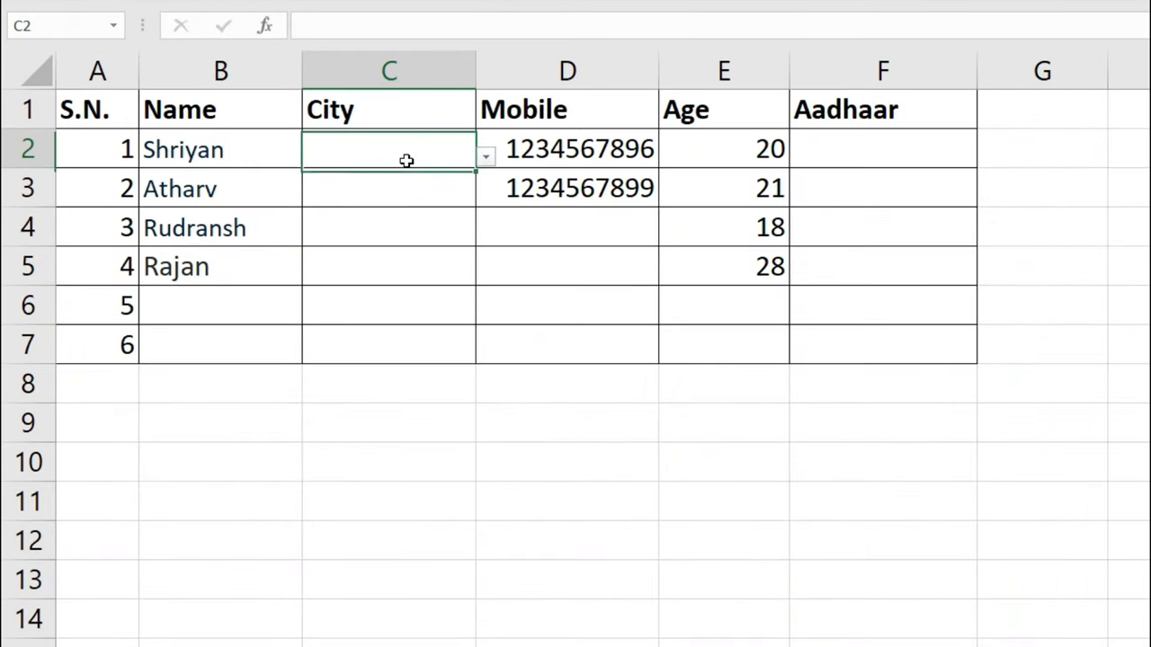
pyautogui.click(411, 183)
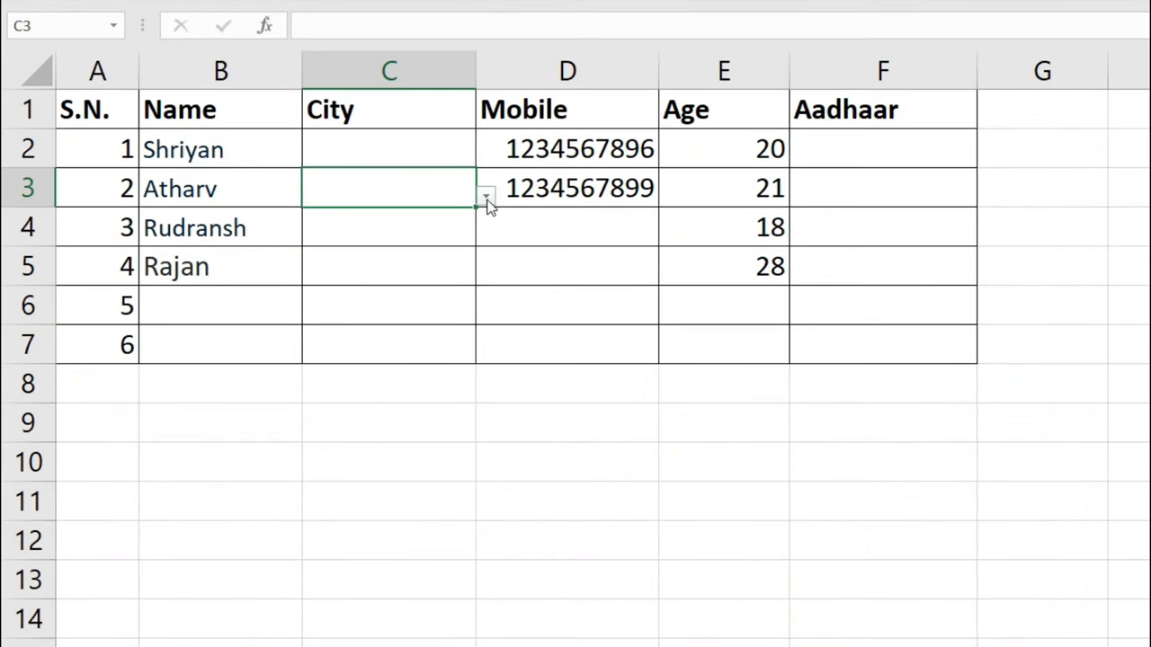
pyautogui.click(472, 317)
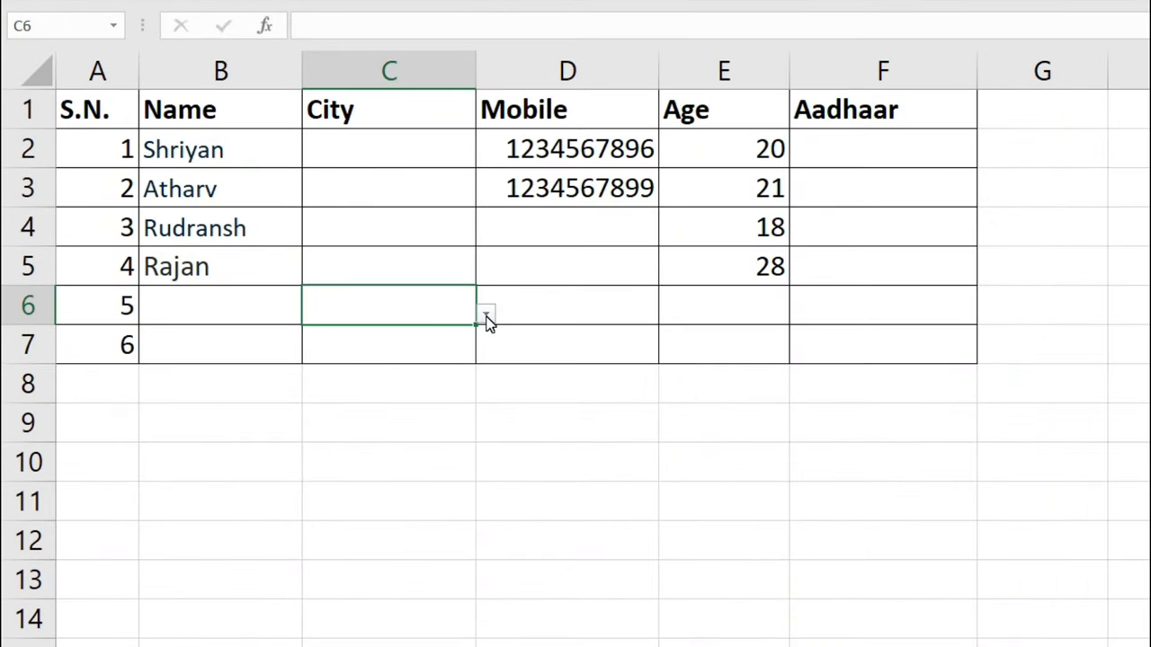
# Choose Coimbatore for cell C2 and Bengluru for cell C3 from the in-cell city list
pyautogui.click(434, 157)
pyautogui.click(485, 157)
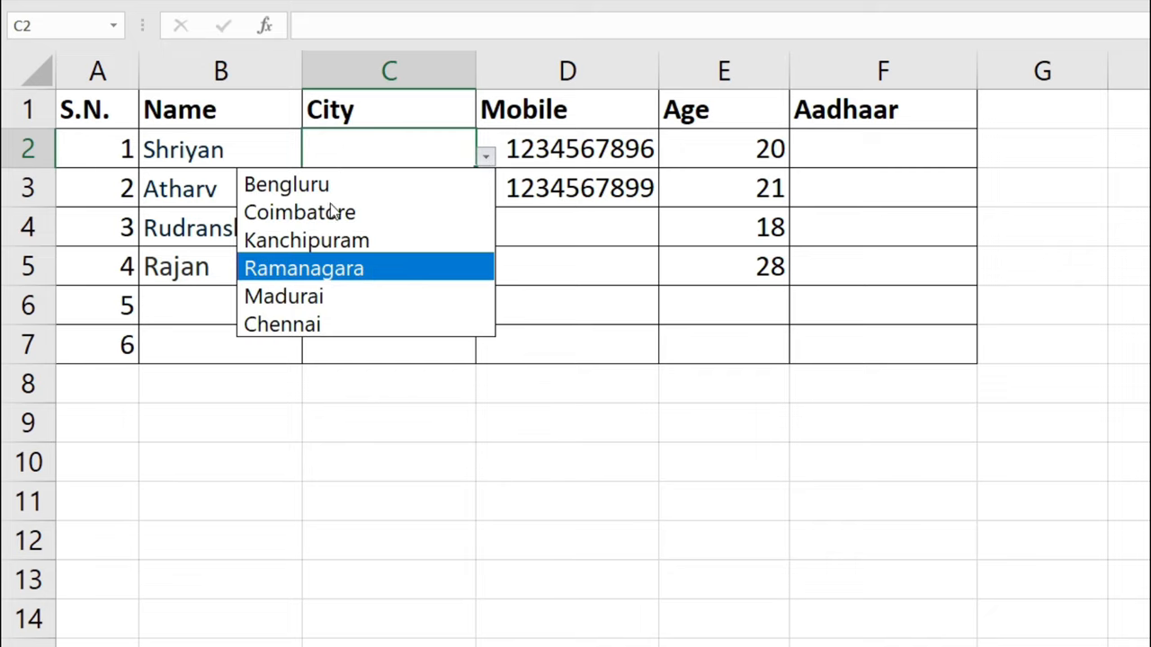
pyautogui.press('Down')
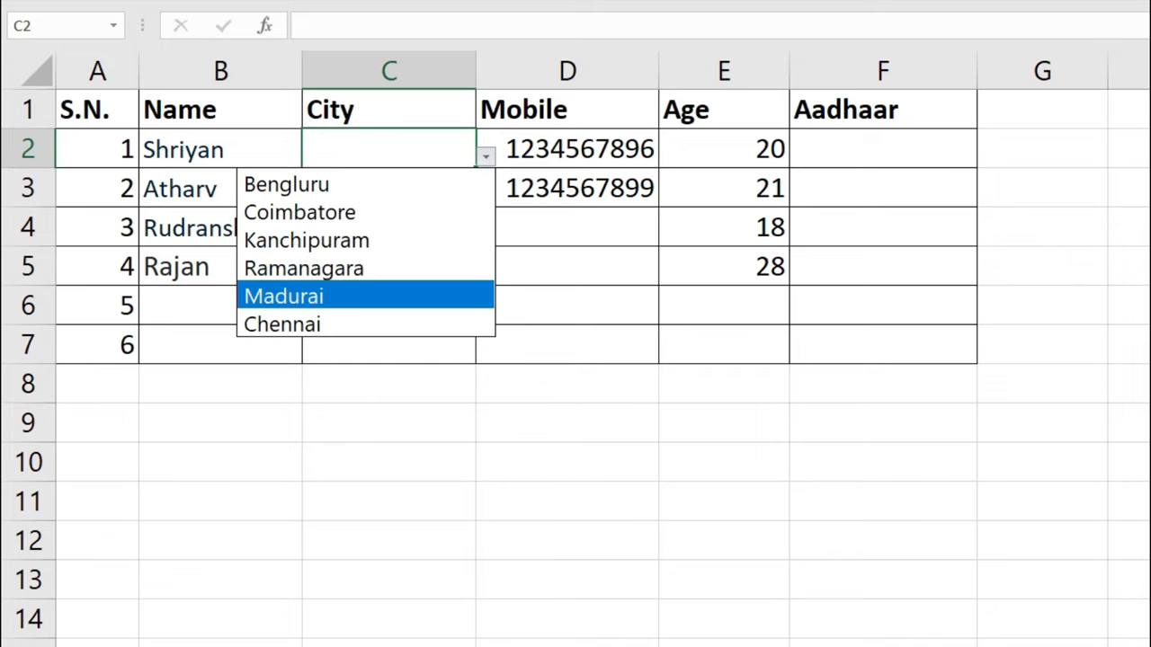
pyautogui.click(325, 214)
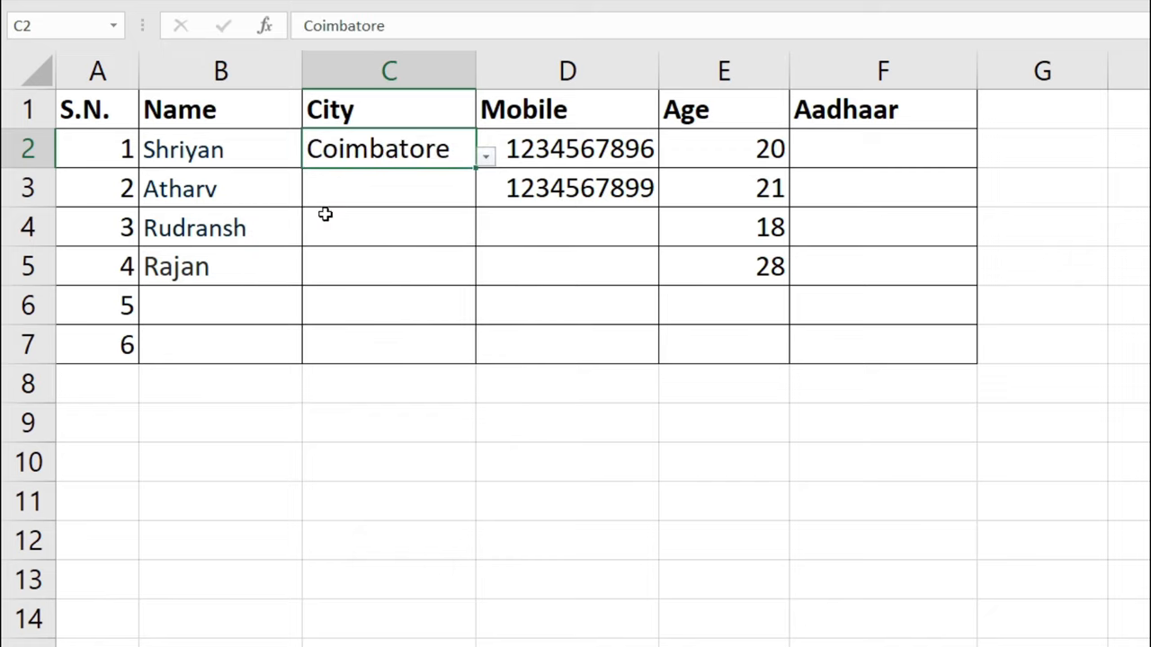
pyautogui.click(441, 188)
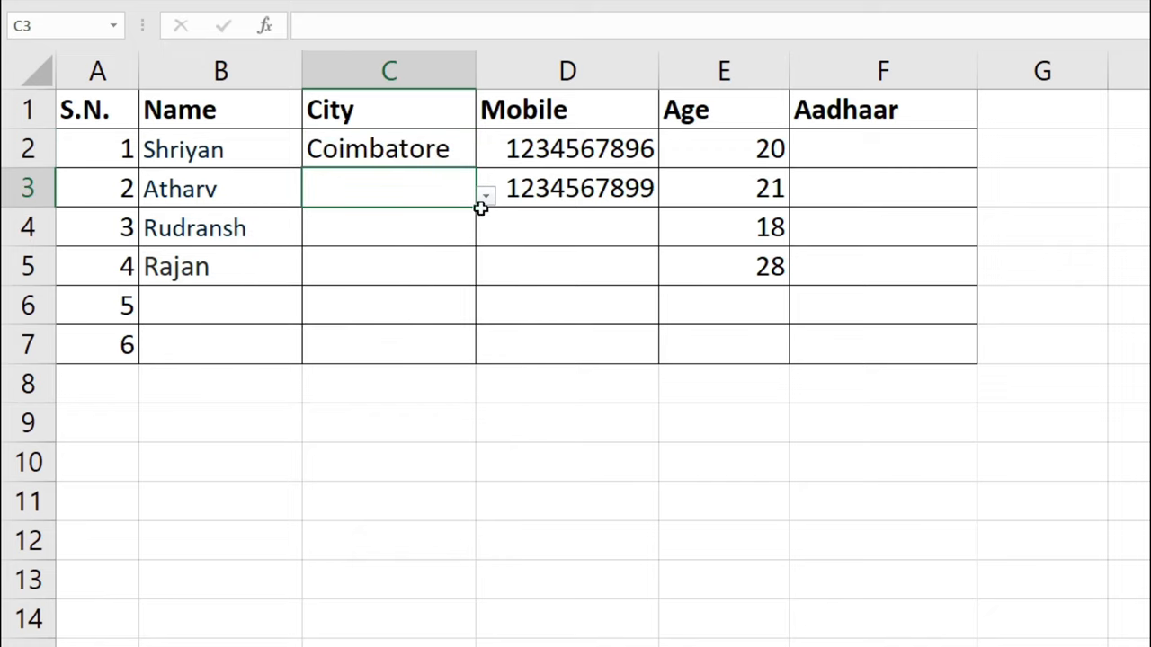
pyautogui.click(484, 196)
pyautogui.click(360, 233)
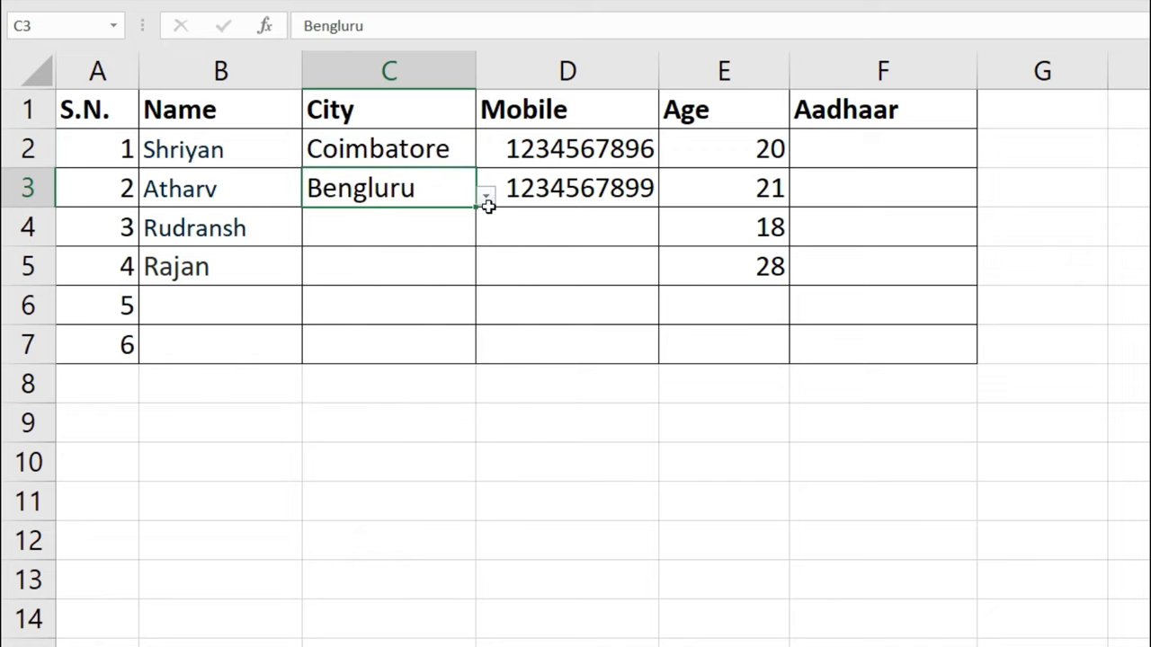
# Choose Madurai for cell C4 and Ramanagara for cell C5 from the in-cell city list
pyautogui.click(457, 232)
pyautogui.click(485, 235)
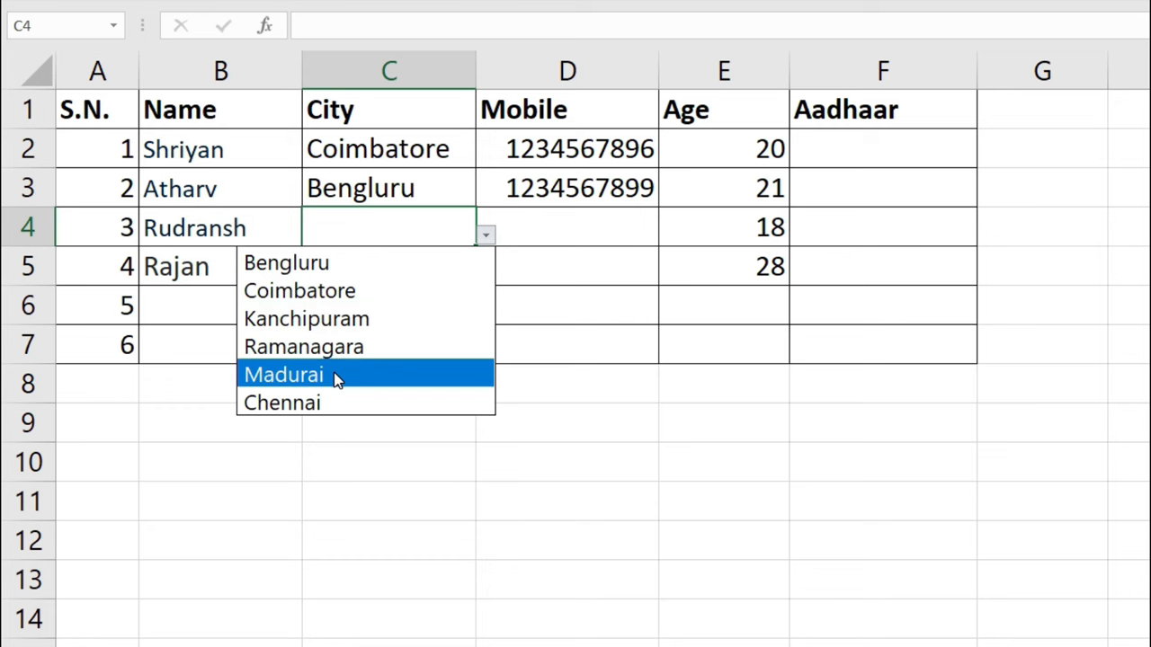
pyautogui.click(336, 378)
pyautogui.click(457, 264)
pyautogui.click(490, 279)
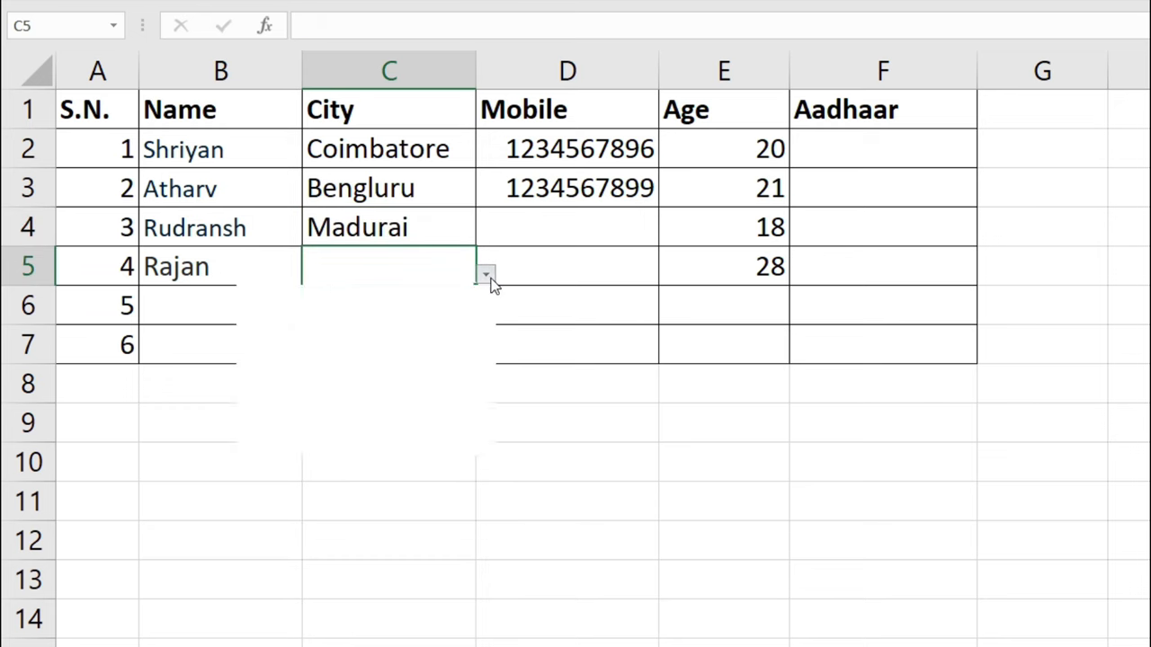
pyautogui.click(330, 386)
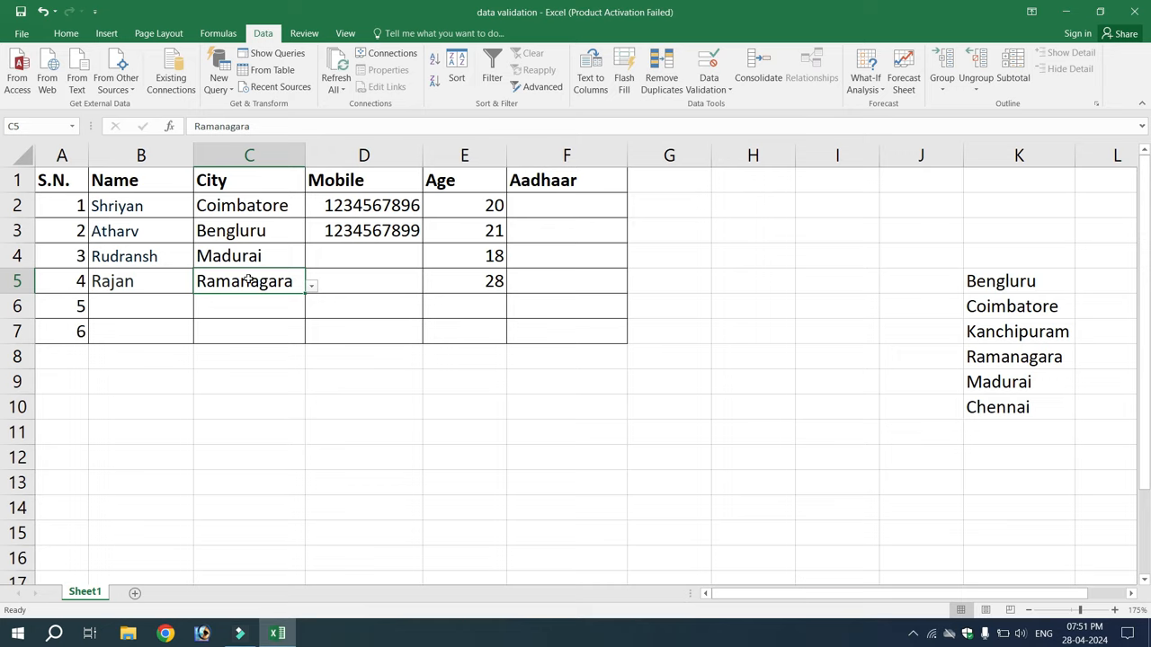
# Select the source city list in K5:K10
pyautogui.moveTo(995, 282); pyautogui.dragTo(998, 417)
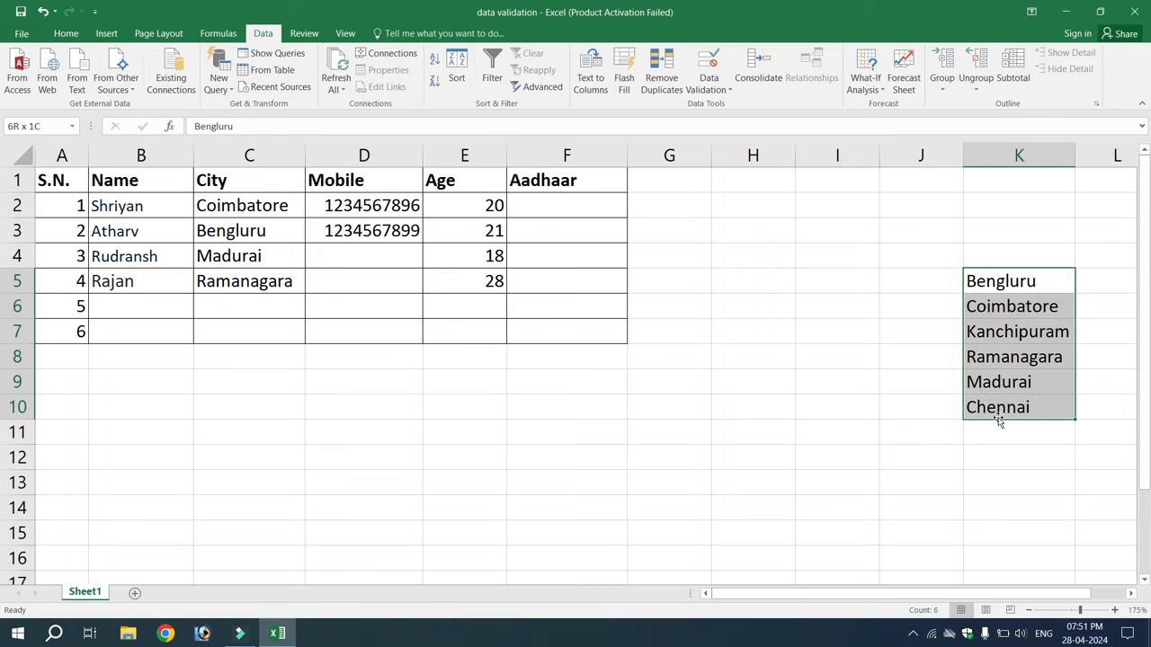
# Delete the source city list in K5:K10 and check the in-cell dropdowns of City cells C6 and C7
pyautogui.press('Delete')
pyautogui.click(925, 353)
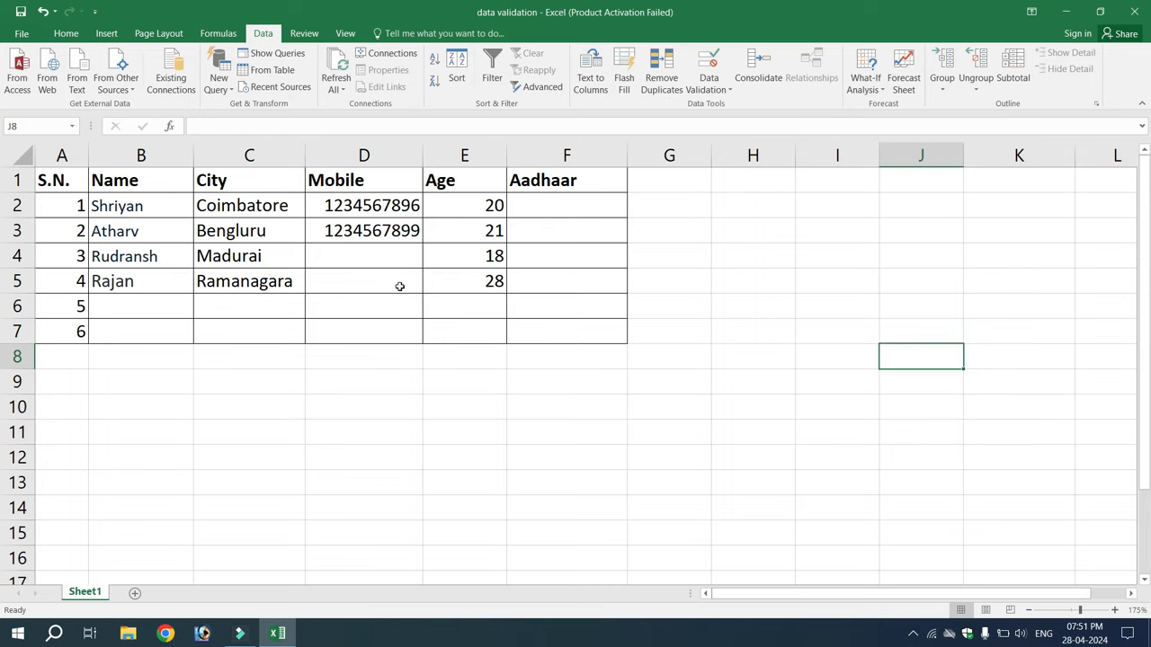
pyautogui.click(283, 306)
pyautogui.click(311, 312)
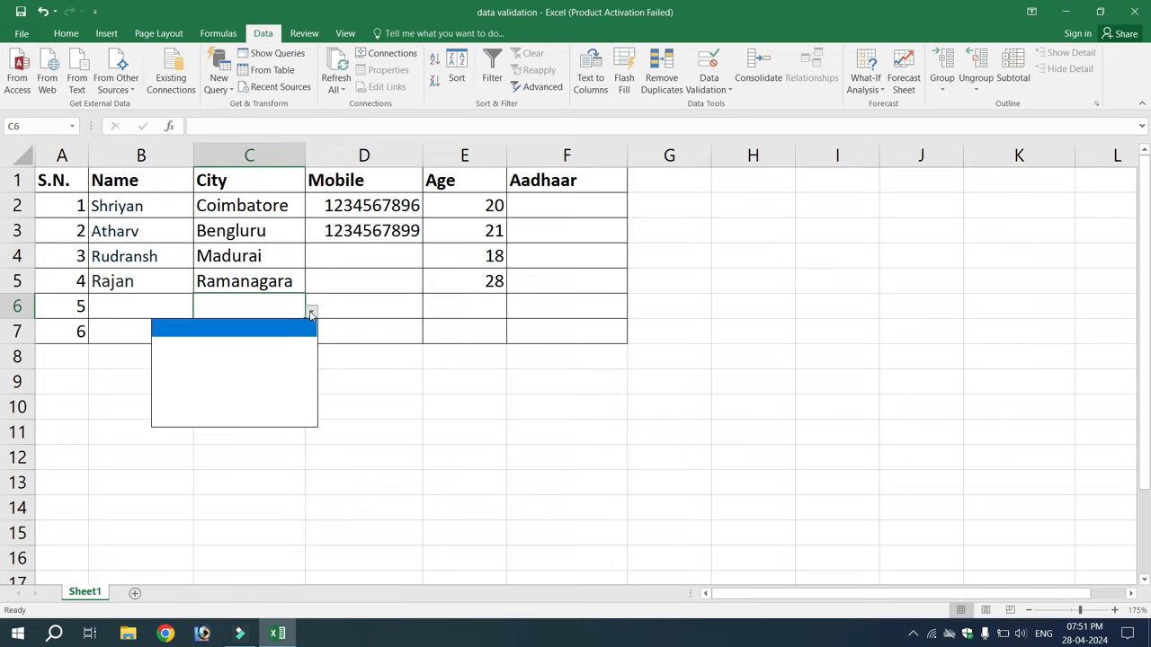
pyautogui.click(244, 299)
pyautogui.click(296, 335)
pyautogui.click(312, 337)
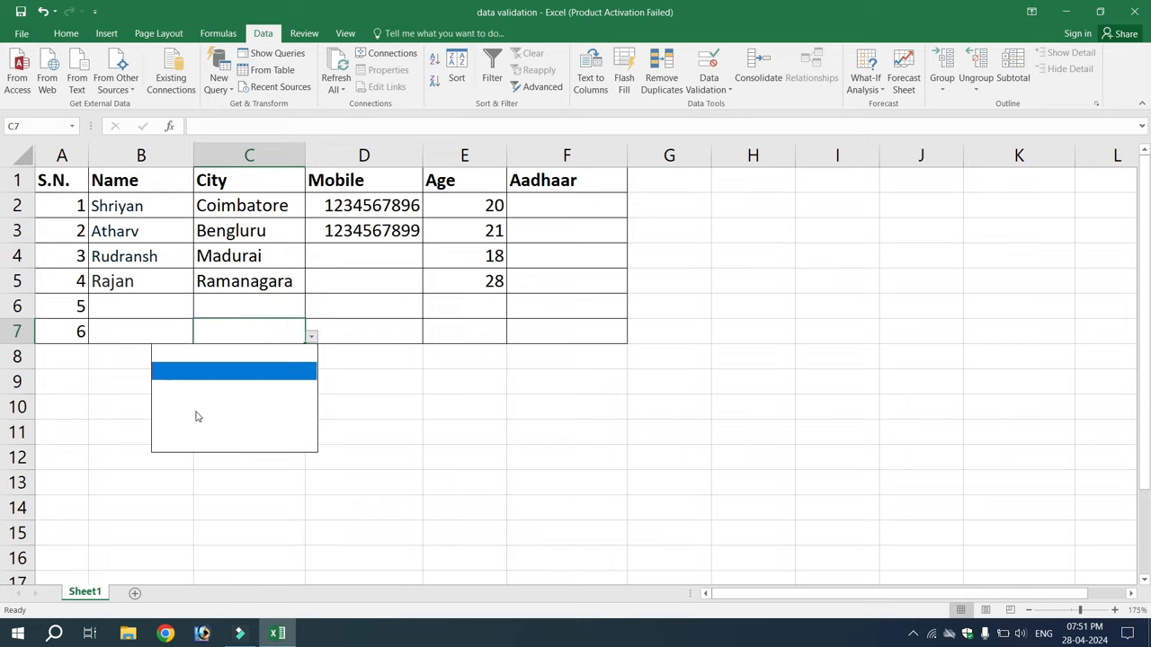
pyautogui.click(223, 313)
pyautogui.click(243, 282)
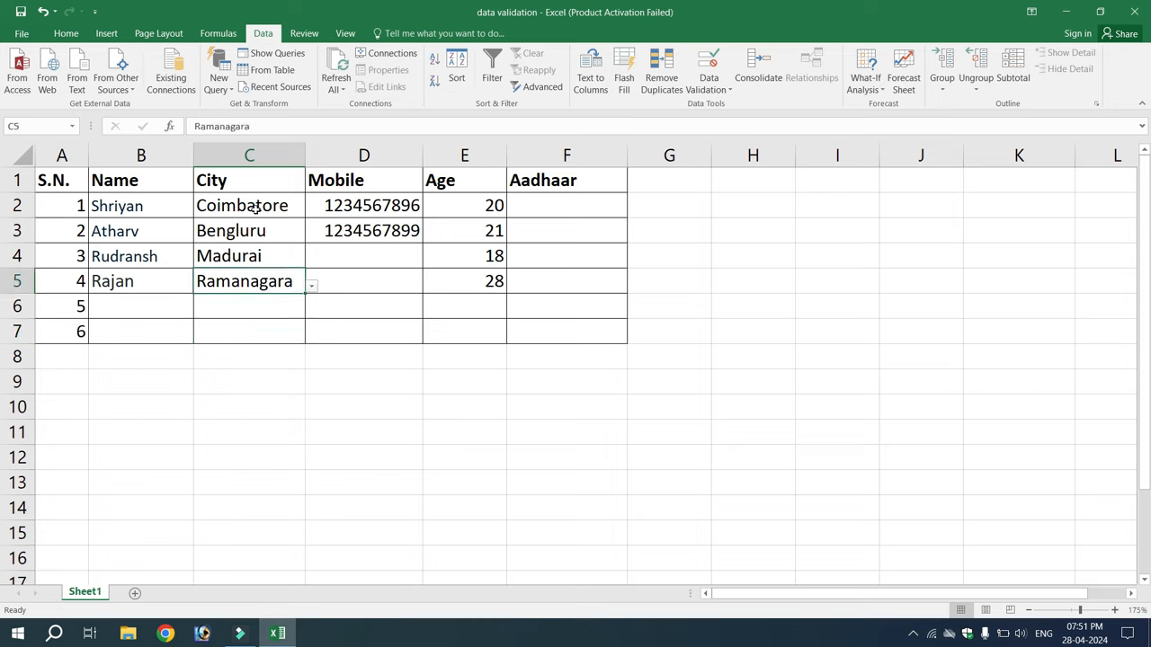
# Undo the deletion of the source city list in K5:K10 and the last city choice in C5
pyautogui.moveTo(255, 205); pyautogui.dragTo(256, 336)
pyautogui.hotkey('ctrl', 'z')
pyautogui.hotkey('ctrl', 'z')
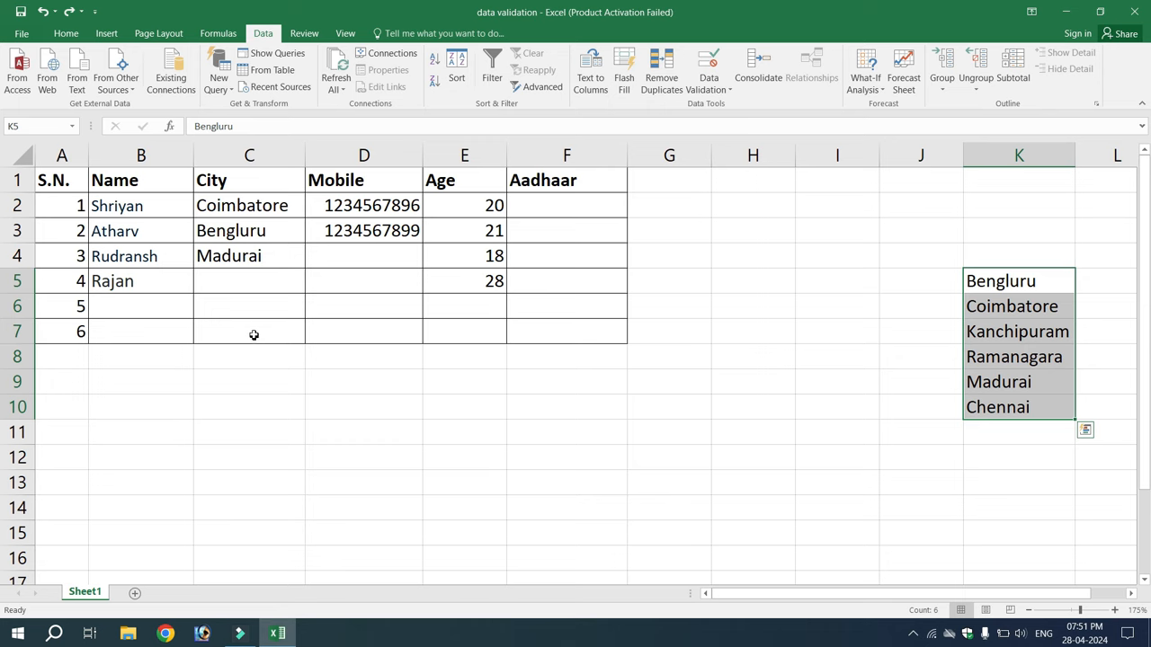
# Clear all data validation settings from the City cells C2:C7 and delete the cities entered there
pyautogui.click(275, 207)
pyautogui.click(272, 251)
pyautogui.moveTo(271, 205); pyautogui.dragTo(261, 334)
pyautogui.click(709, 65)
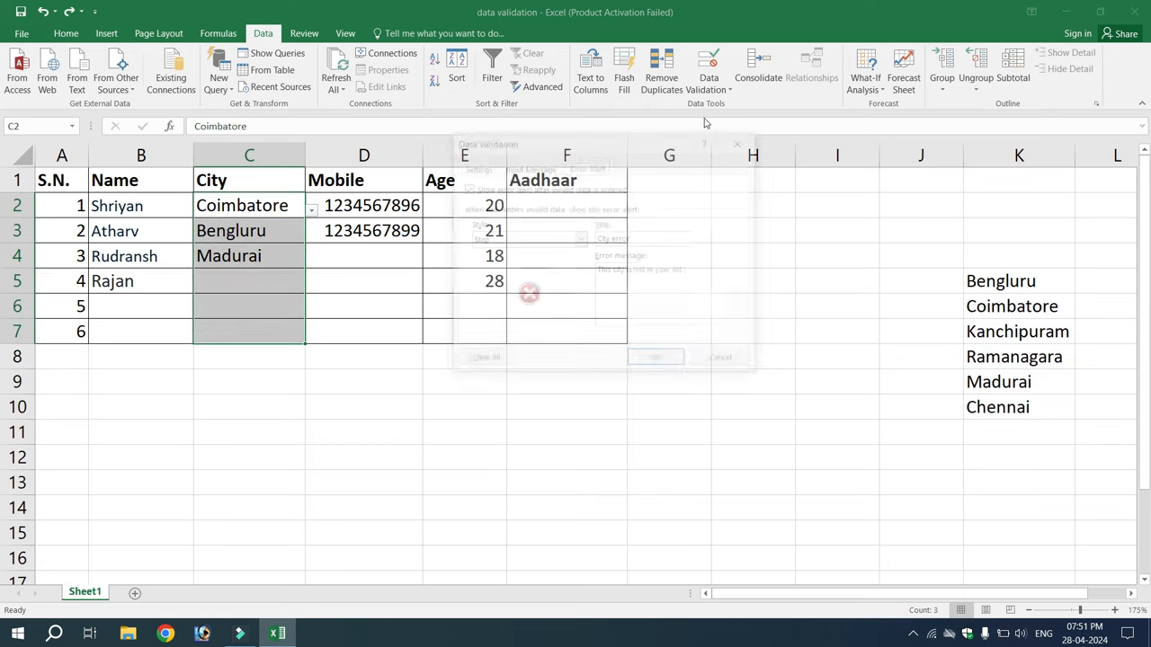
pyautogui.click(486, 360)
pyautogui.click(662, 359)
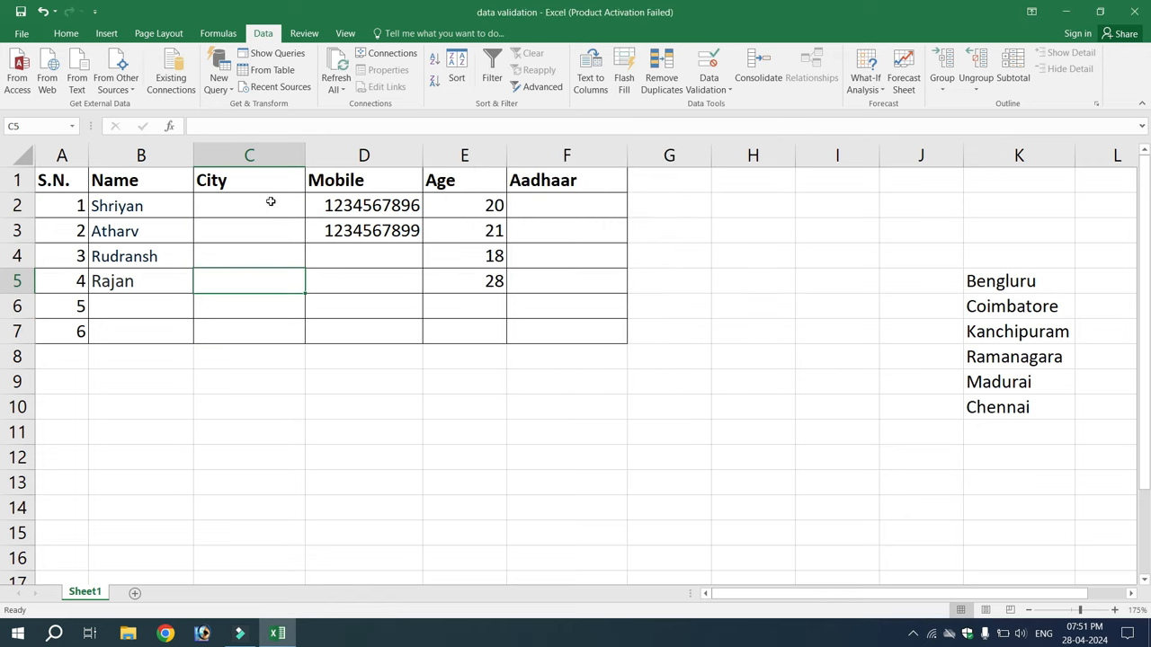
# Restrict City cells C2:C7 to a List validation with the written source Bengluru, Coimbatore, Kanchipuram, Ramanagara, Madurai, Chennai
pyautogui.moveTo(271, 201); pyautogui.dragTo(270, 324)
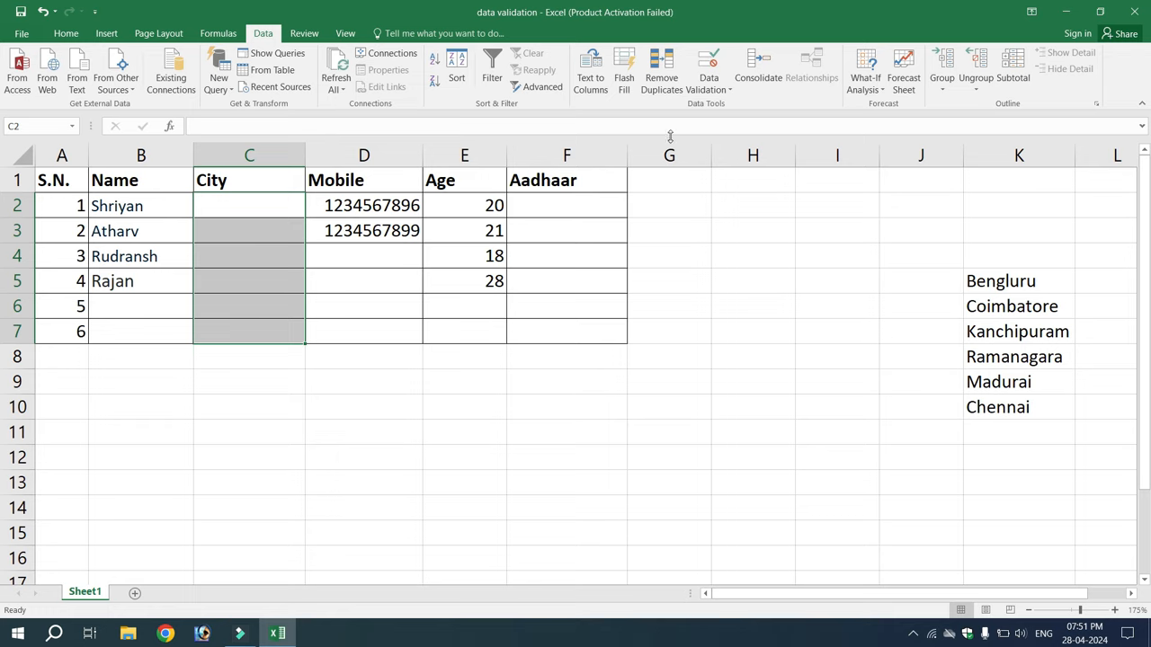
pyautogui.click(709, 63)
pyautogui.click(569, 219)
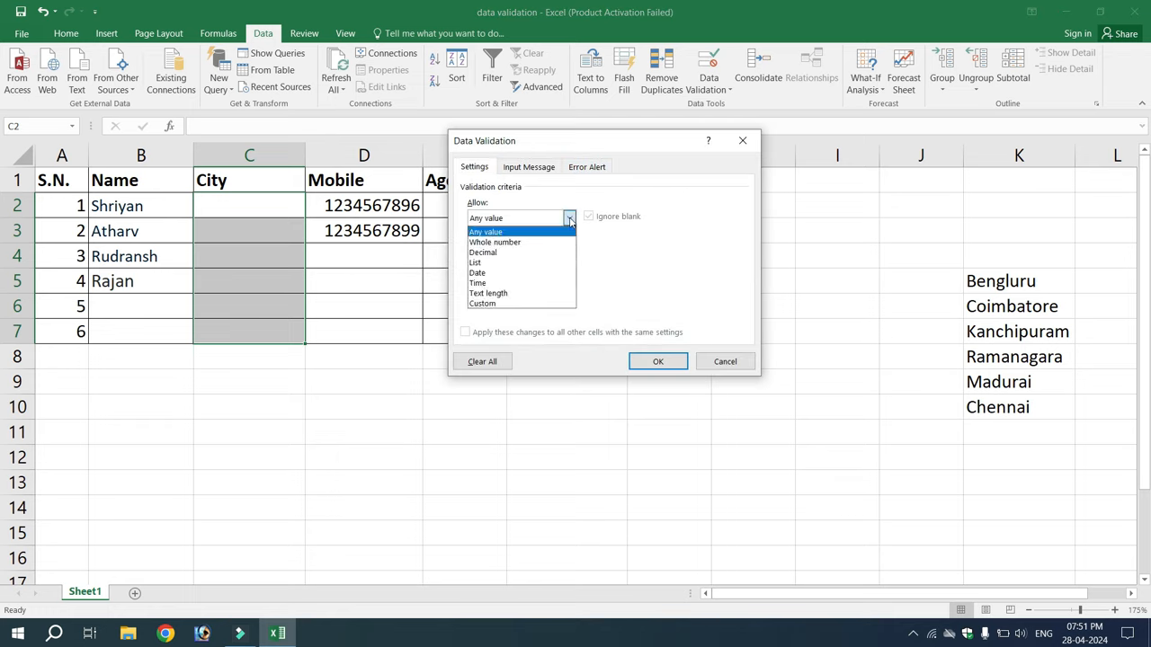
pyautogui.click(500, 262)
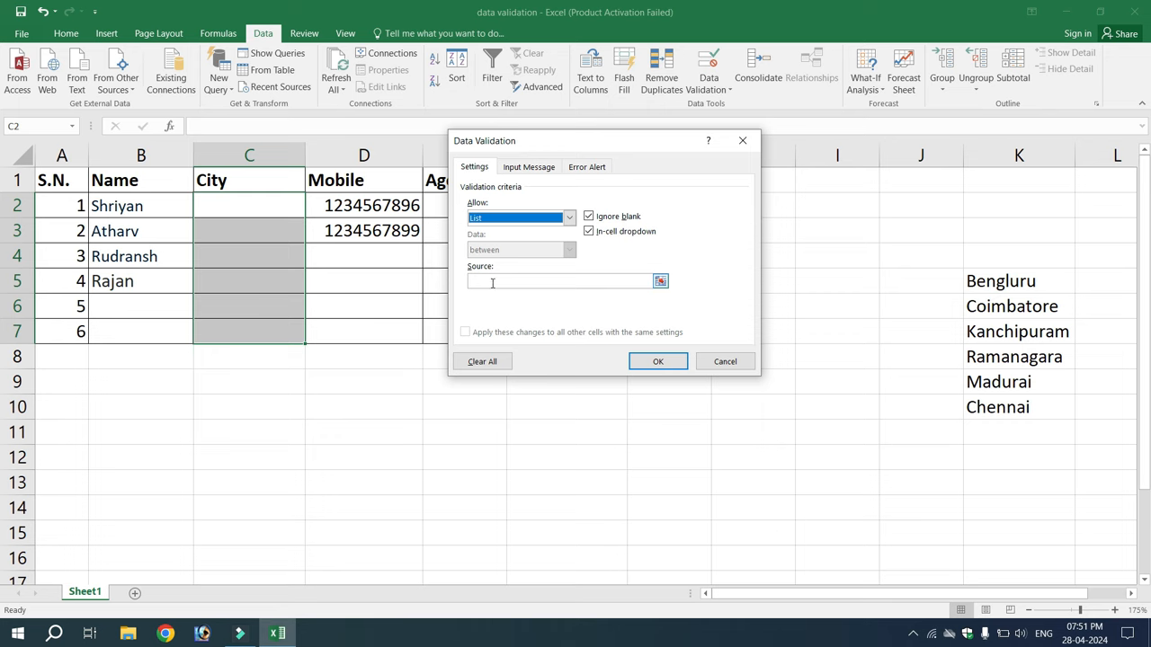
pyautogui.click(493, 282)
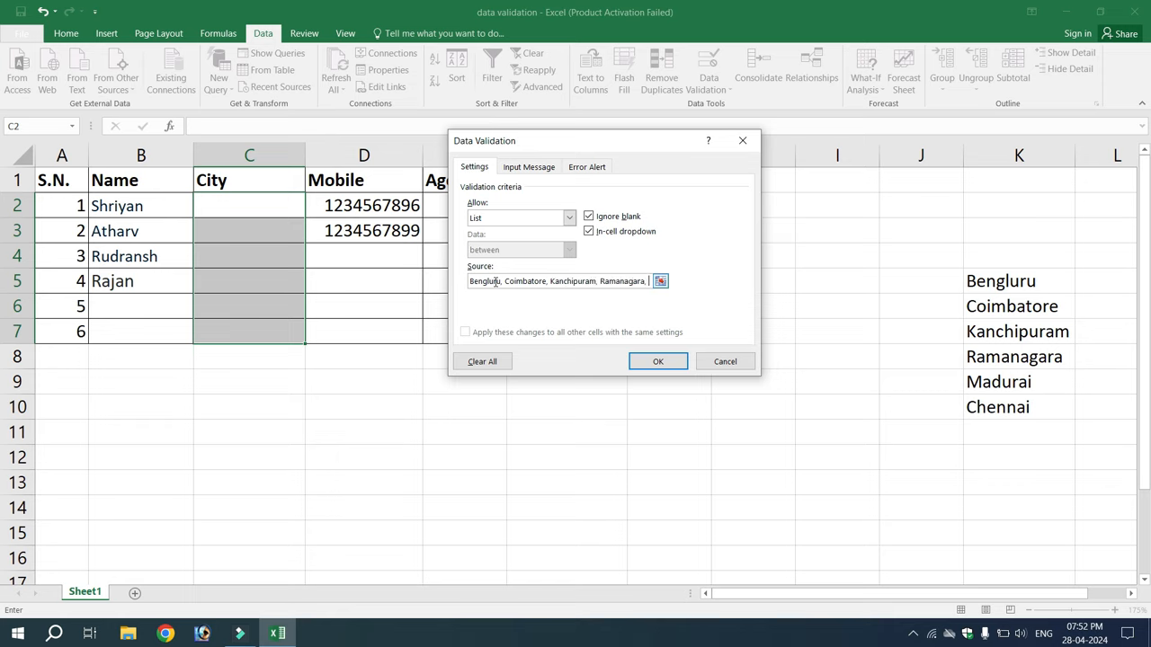
pyautogui.write('Madurai')
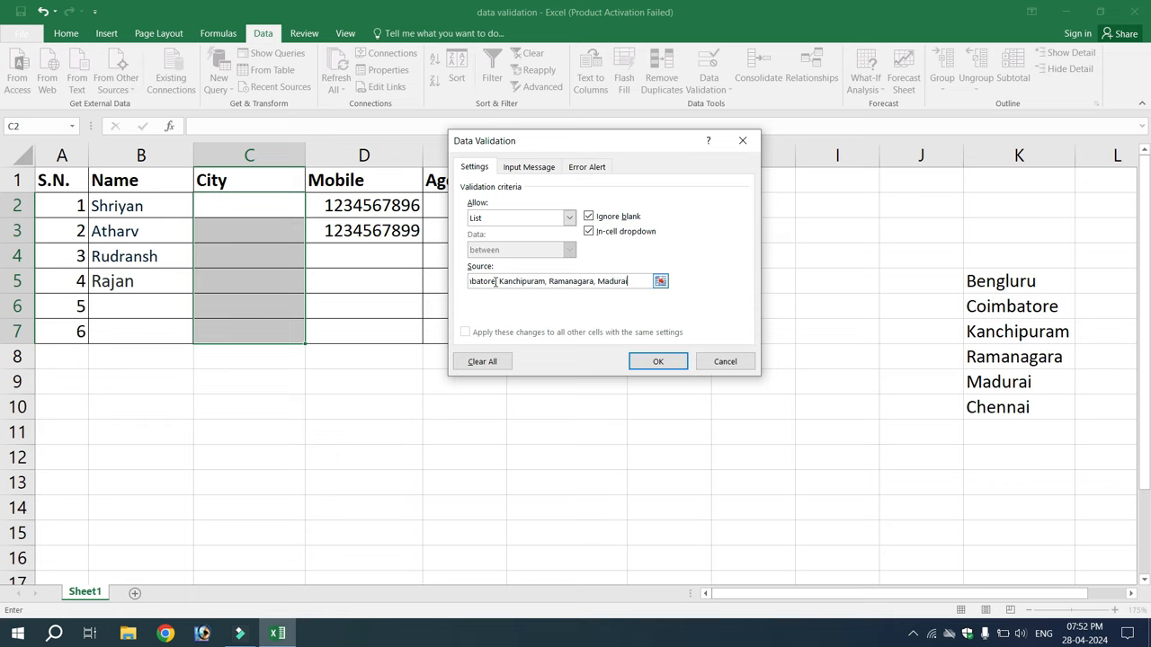
pyautogui.write(', Chennai')
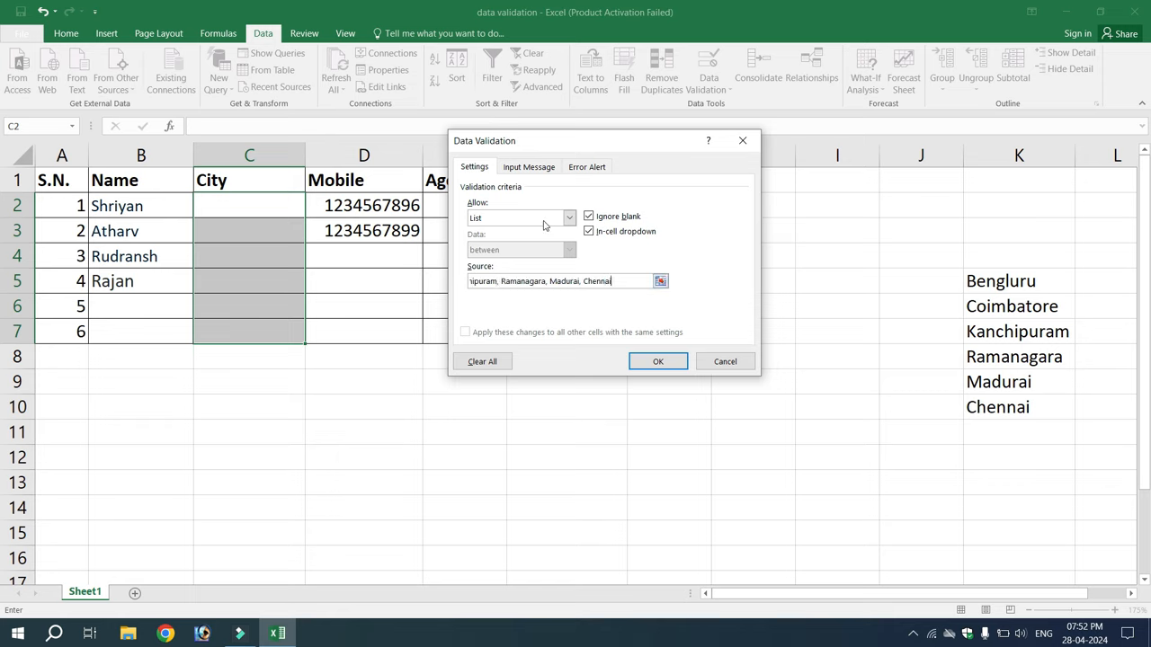
# Give the City validation an error alert titled City error with the message "यह नगर आपकी सूची मे नहीं है !" and apply it
pyautogui.click(596, 169)
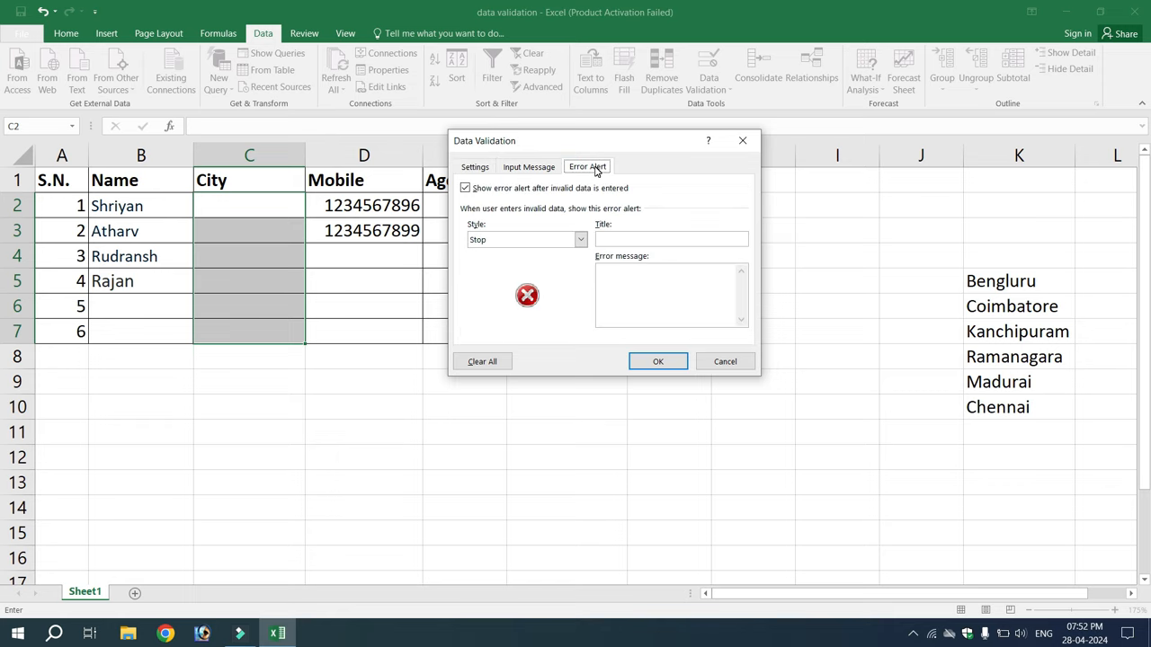
pyautogui.click(618, 237)
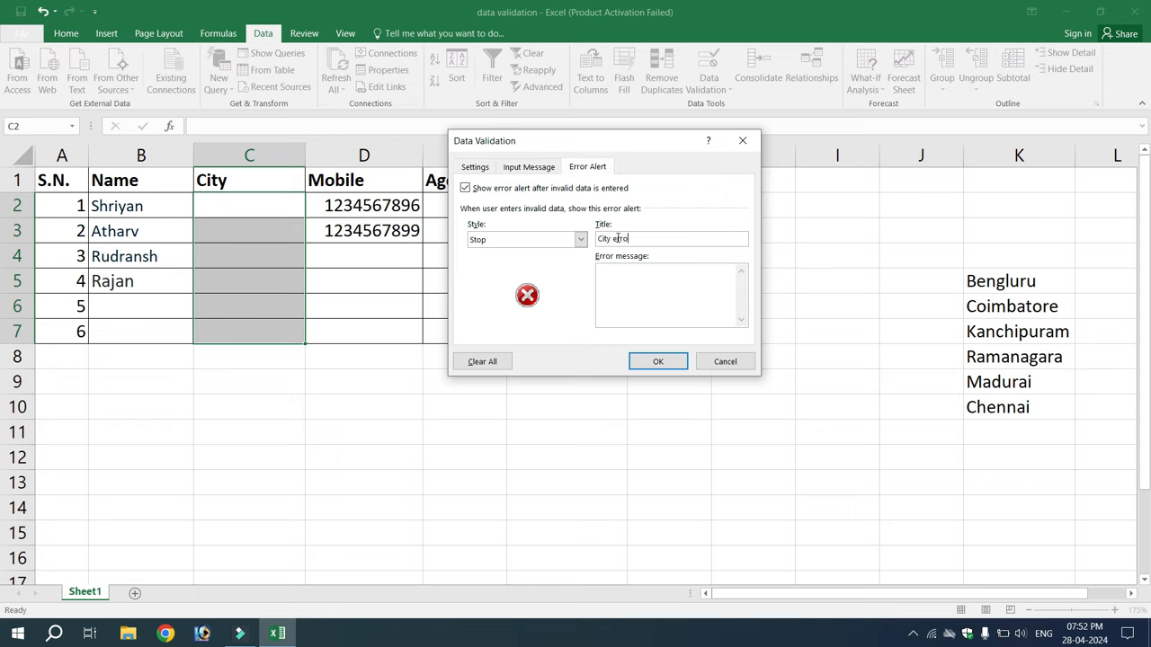
pyautogui.click(729, 288)
pyautogui.write('This')
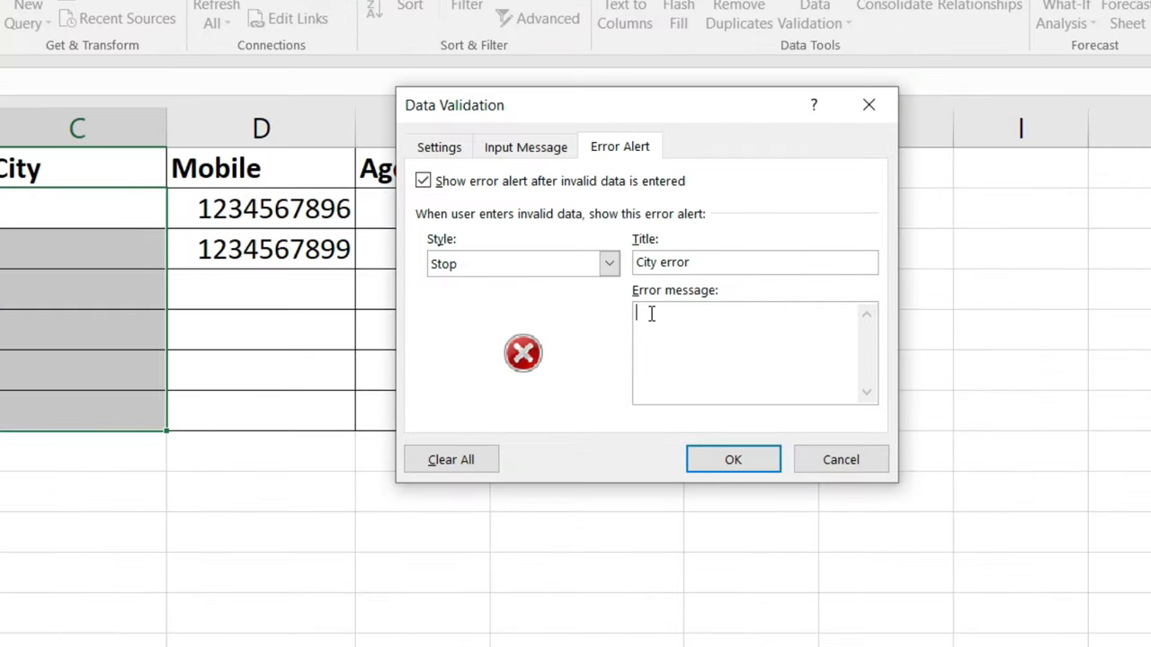
pyautogui.write('यहाँ नगर aapke')
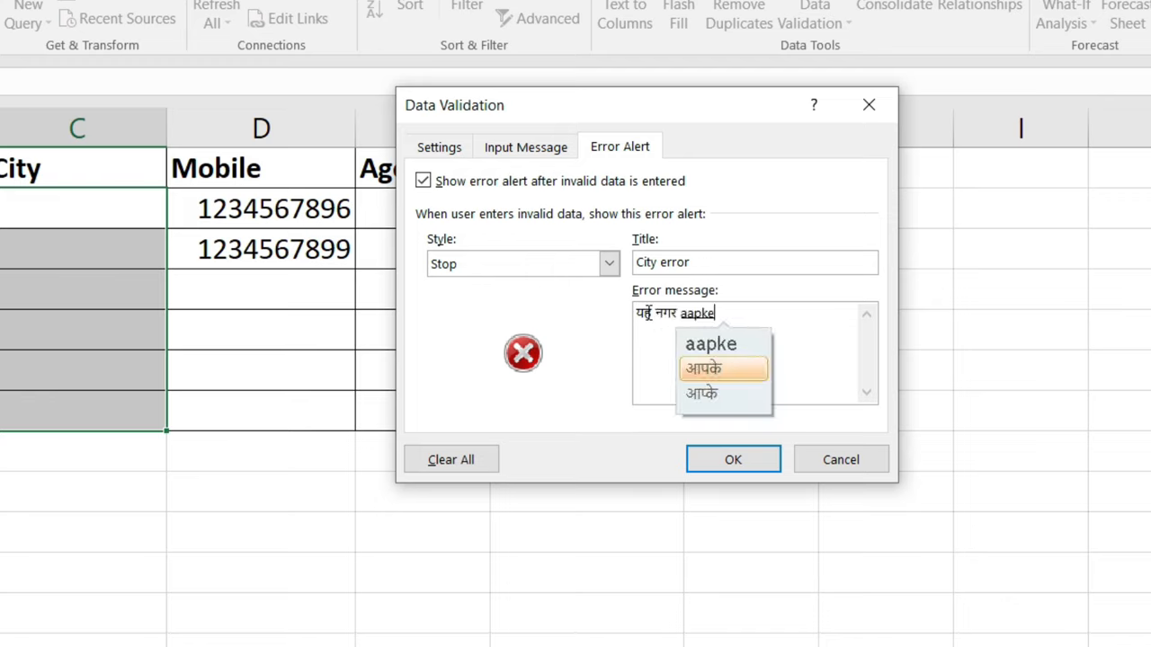
pyautogui.write(' सूची मे नहीं')
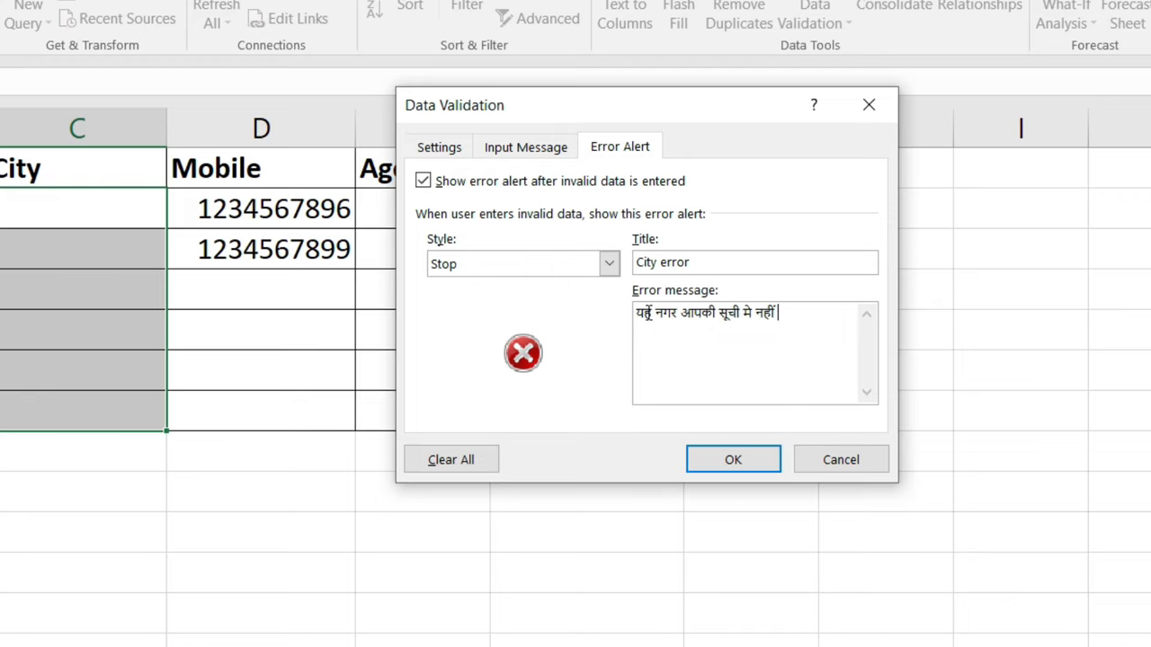
pyautogui.write(' है !')
pyautogui.click(733, 459)
# Choose Ramanagara for City cell C2 from the in-cell list
pyautogui.click(98, 242)
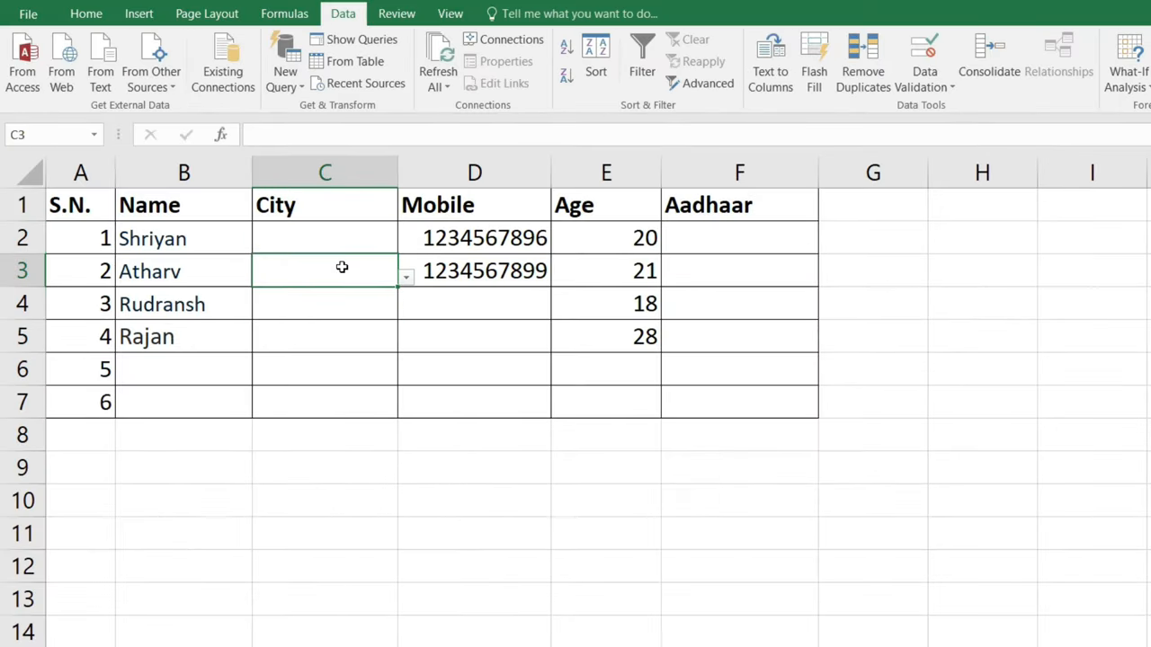
pyautogui.click(120, 216)
pyautogui.moveTo(1150, 336); pyautogui.dragTo(1150, 501)
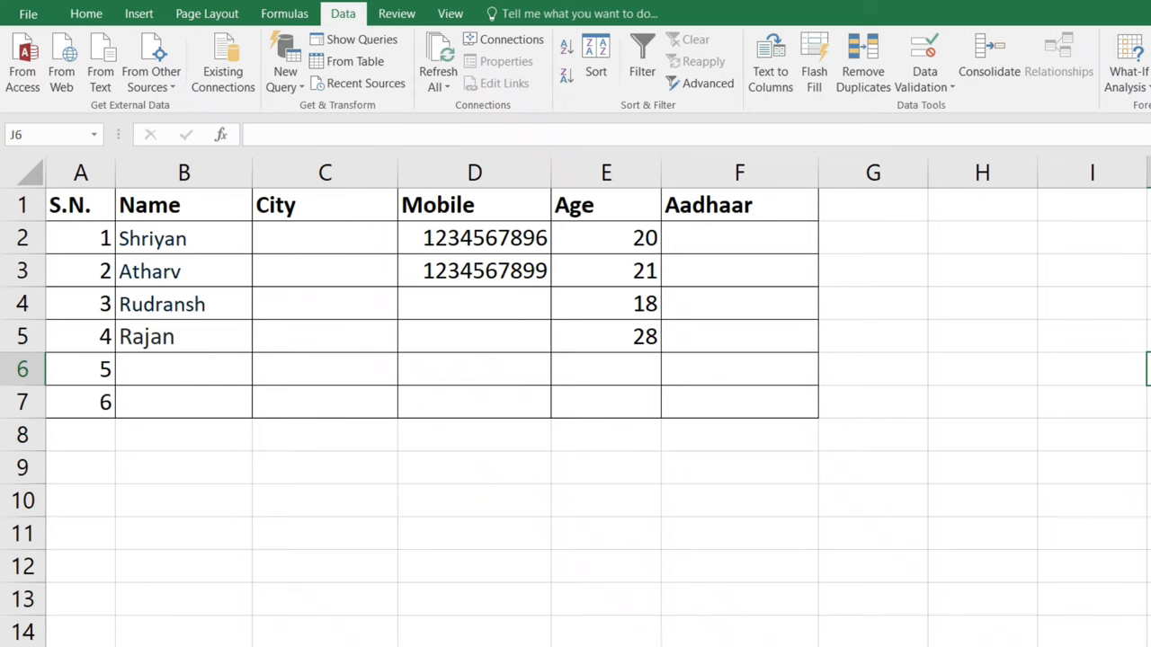
pyautogui.click(359, 251)
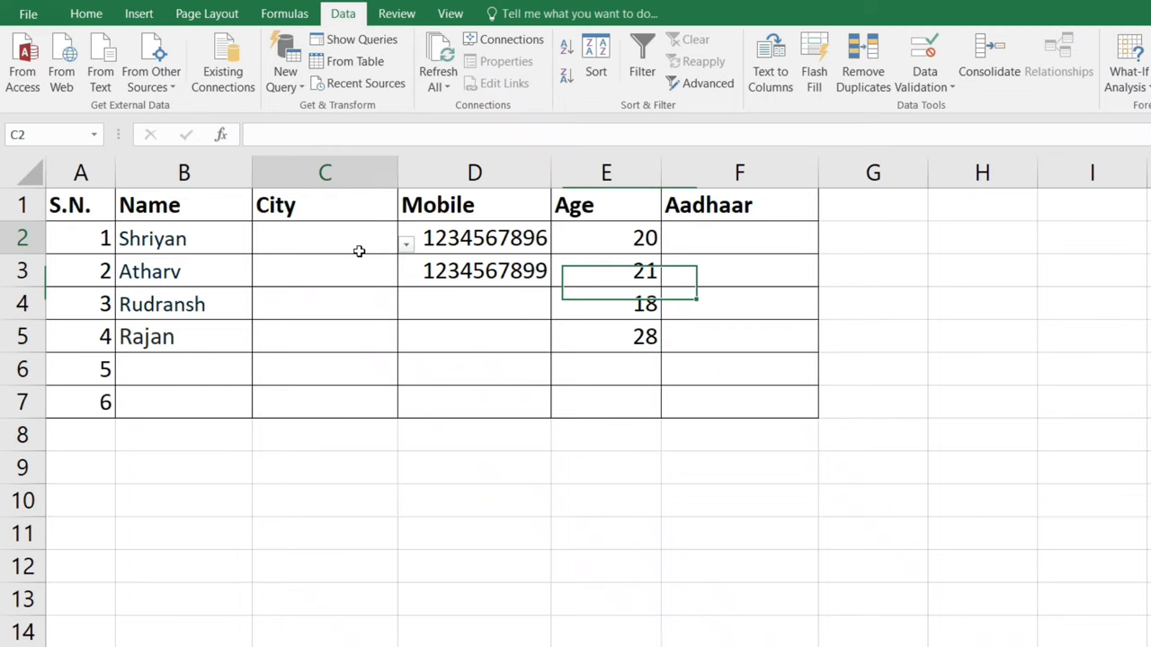
pyautogui.click(405, 244)
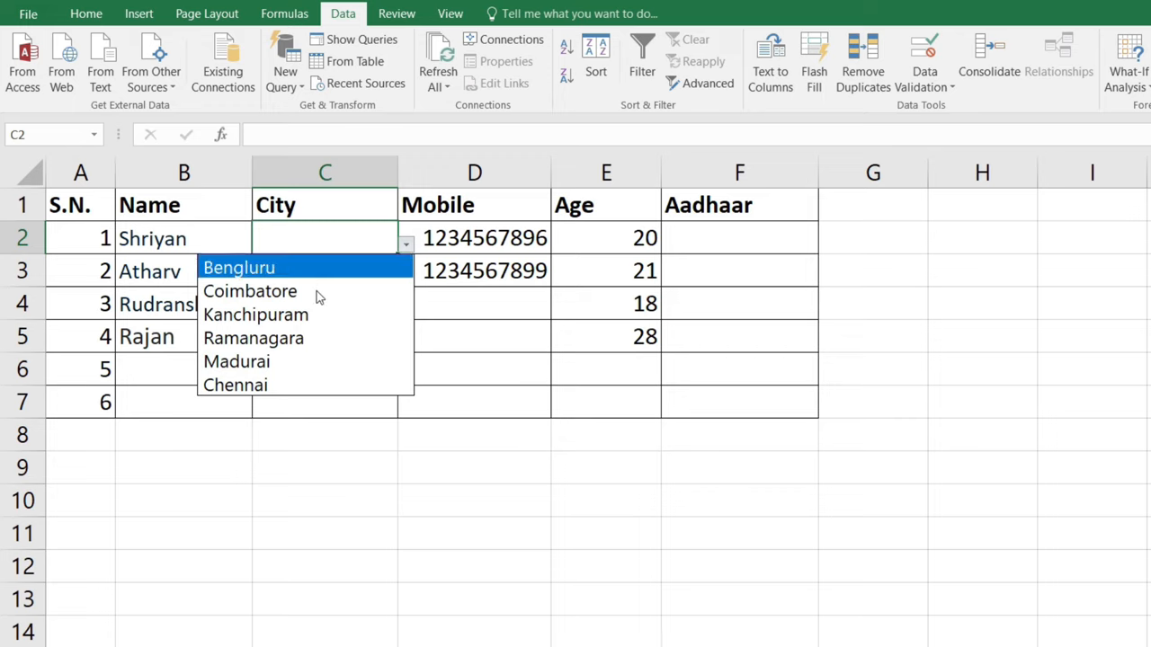
pyautogui.click(269, 340)
# Choose Ramanagara for cell C4 and Madurai for cell C3 from the in-cell city list
pyautogui.click(383, 311)
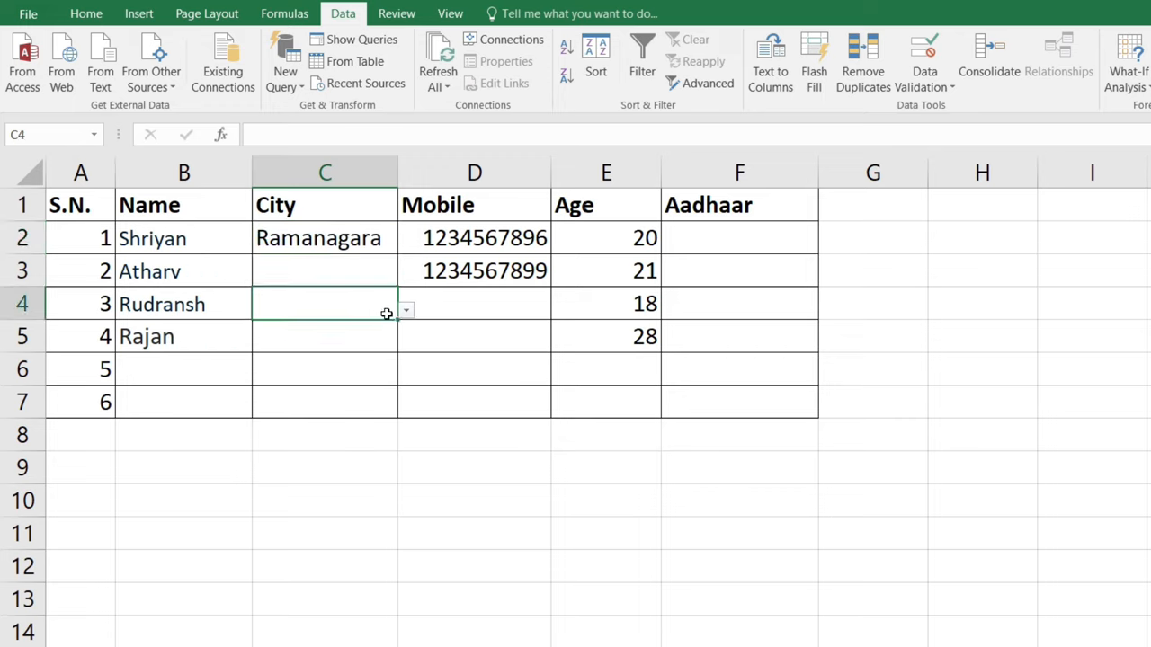
pyautogui.click(405, 309)
pyautogui.click(302, 406)
pyautogui.click(386, 275)
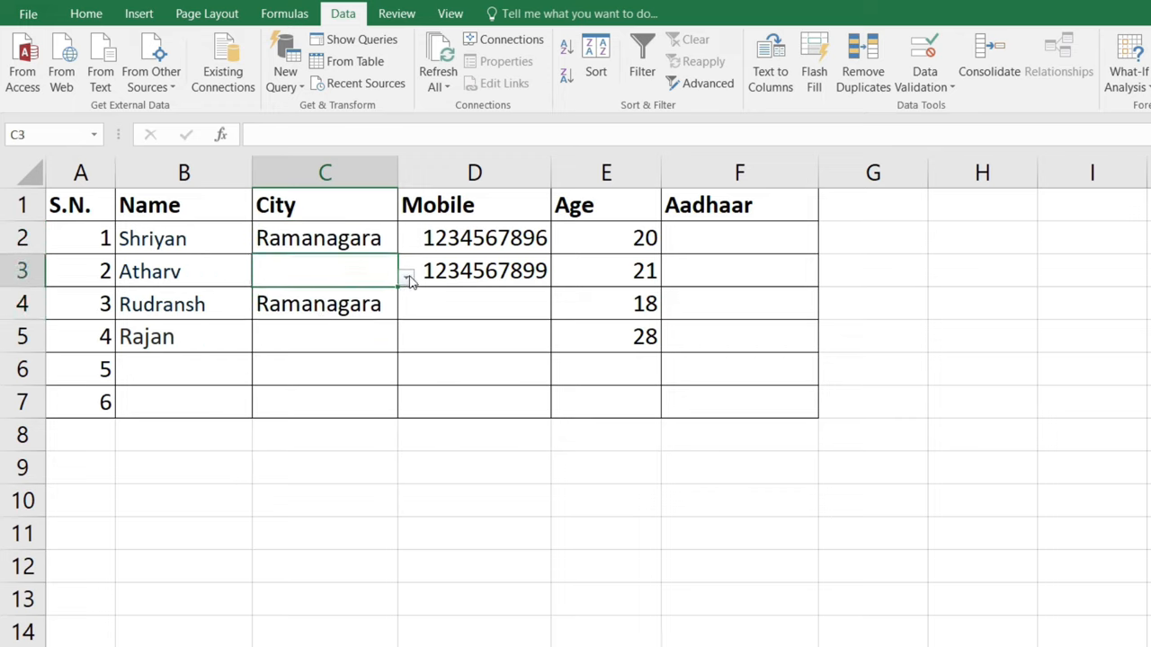
pyautogui.click(406, 278)
pyautogui.click(275, 395)
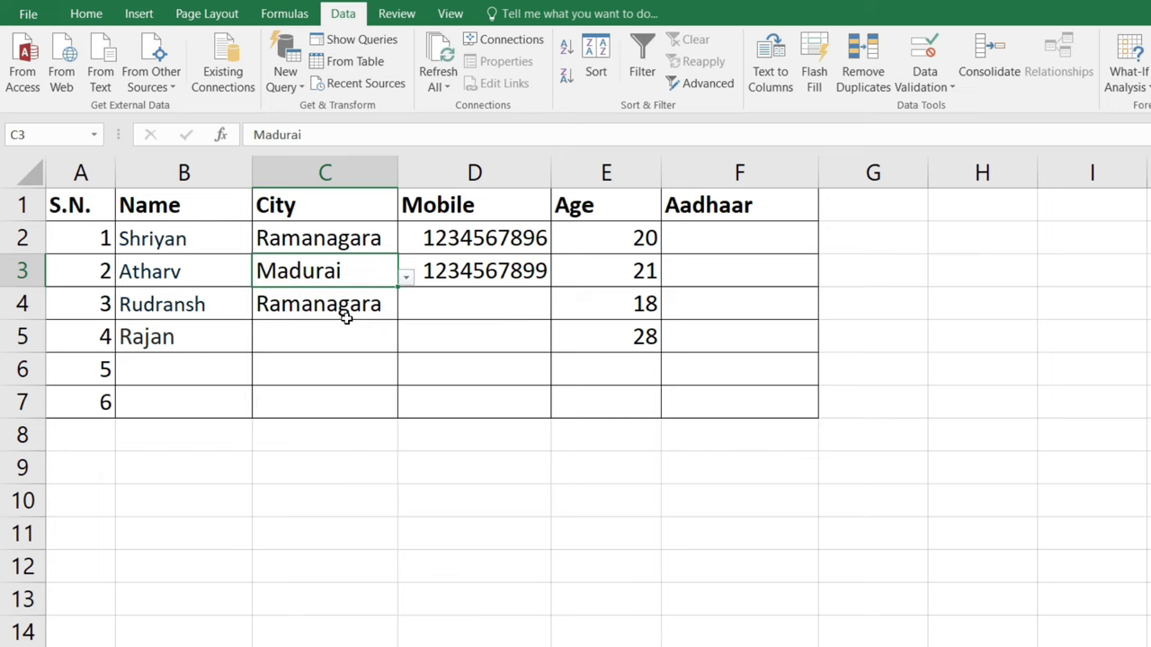
# Test the City validation by entering जयपुर in cell C5, and cancel the entry at the error alert
pyautogui.click(337, 344)
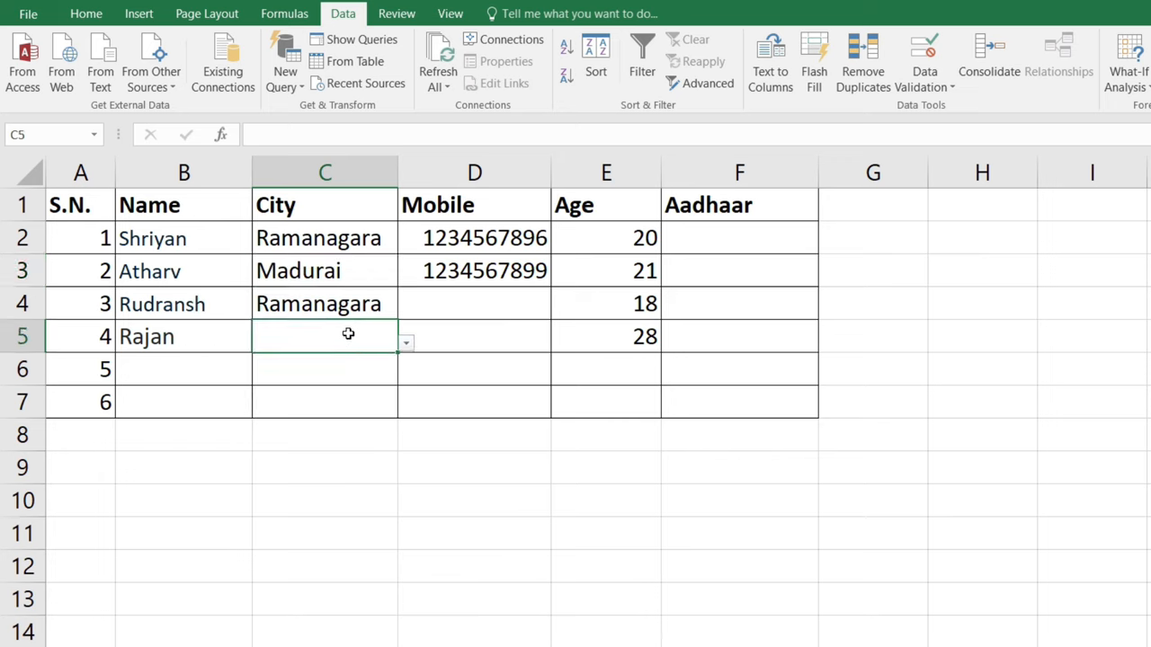
pyautogui.write('jaipur')
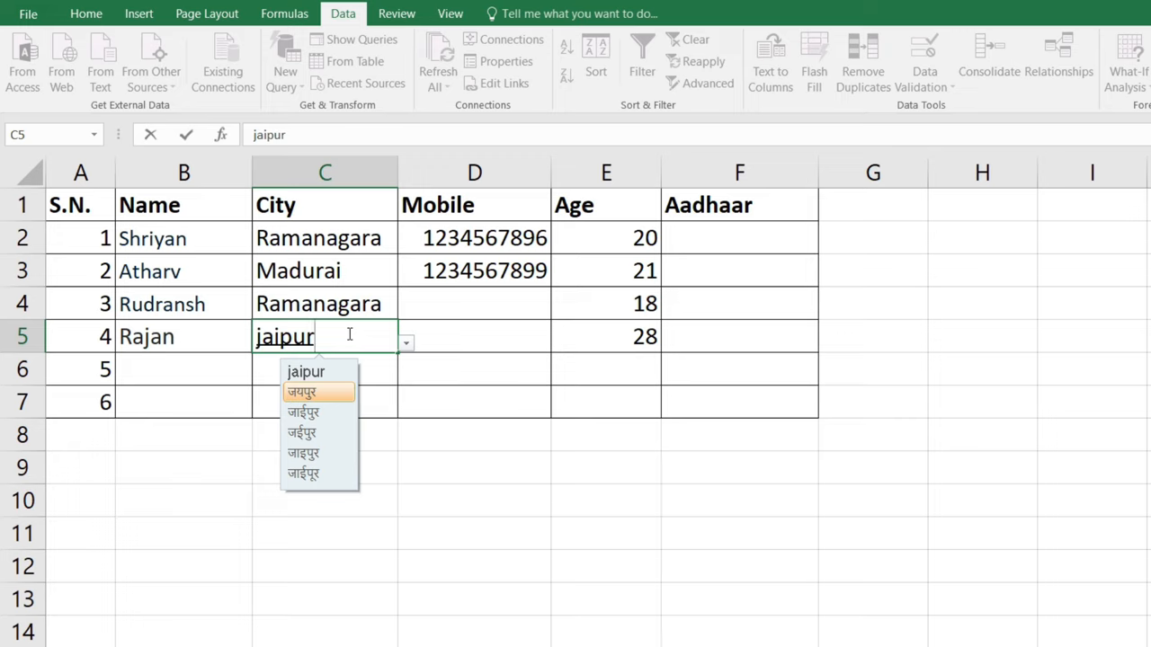
pyautogui.press('space')
pyautogui.press('Return')
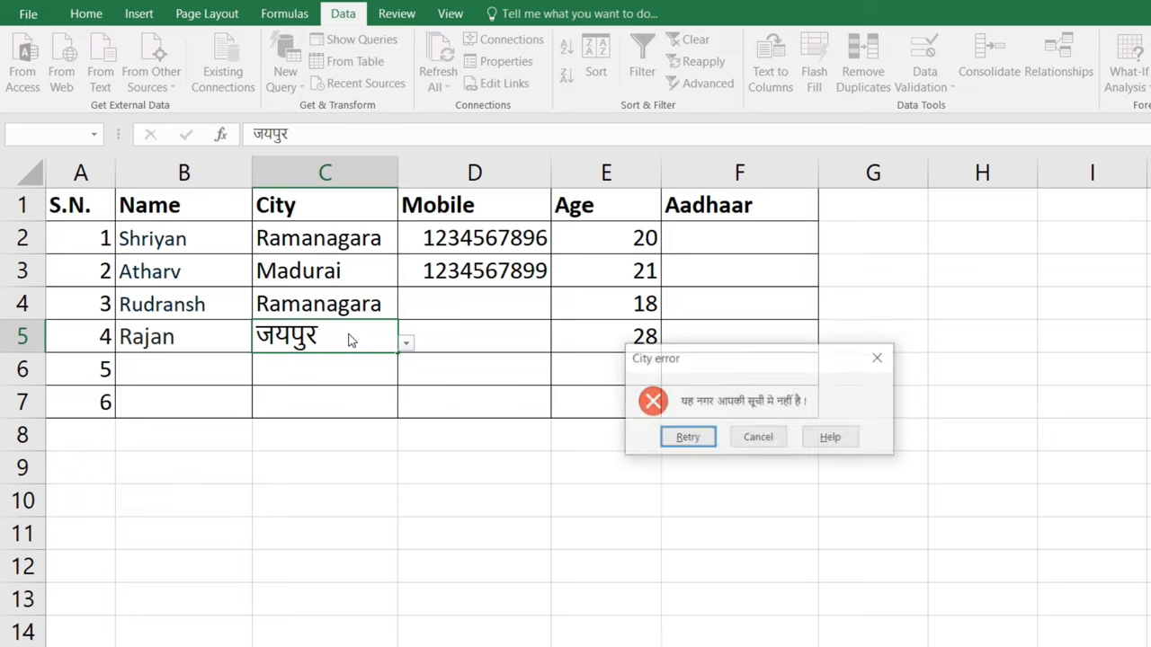
pyautogui.click(758, 437)
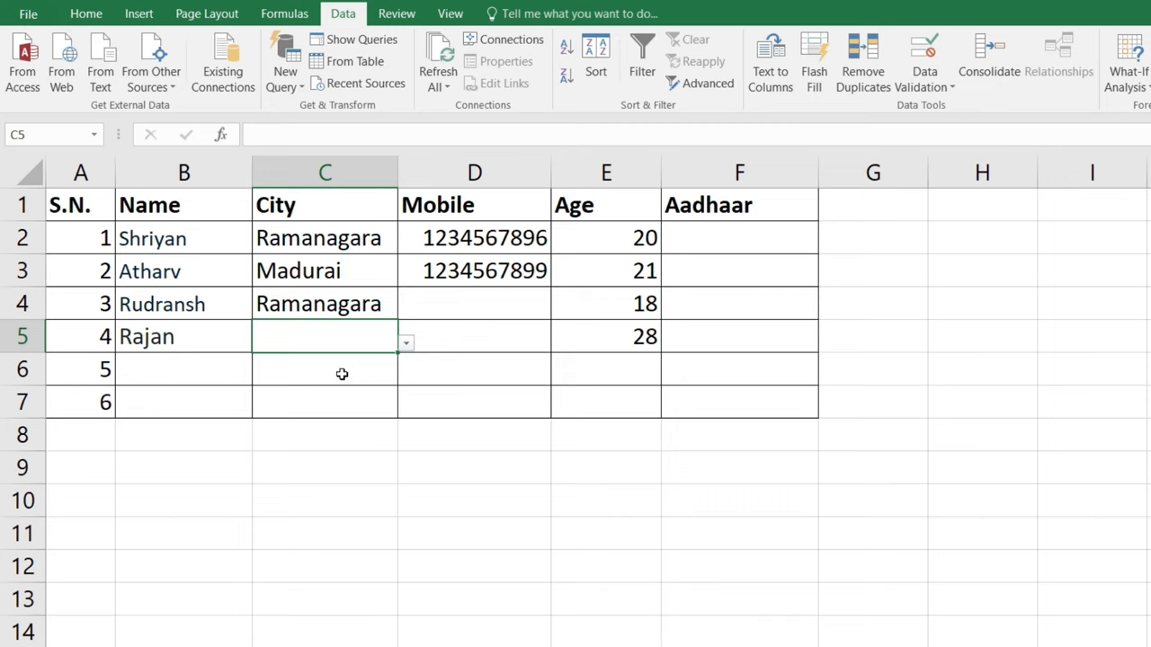
pyautogui.click(333, 284)
# Add data validation to Mobile cells D2:D7 that allows only a text length equal to 10
pyautogui.click(459, 308)
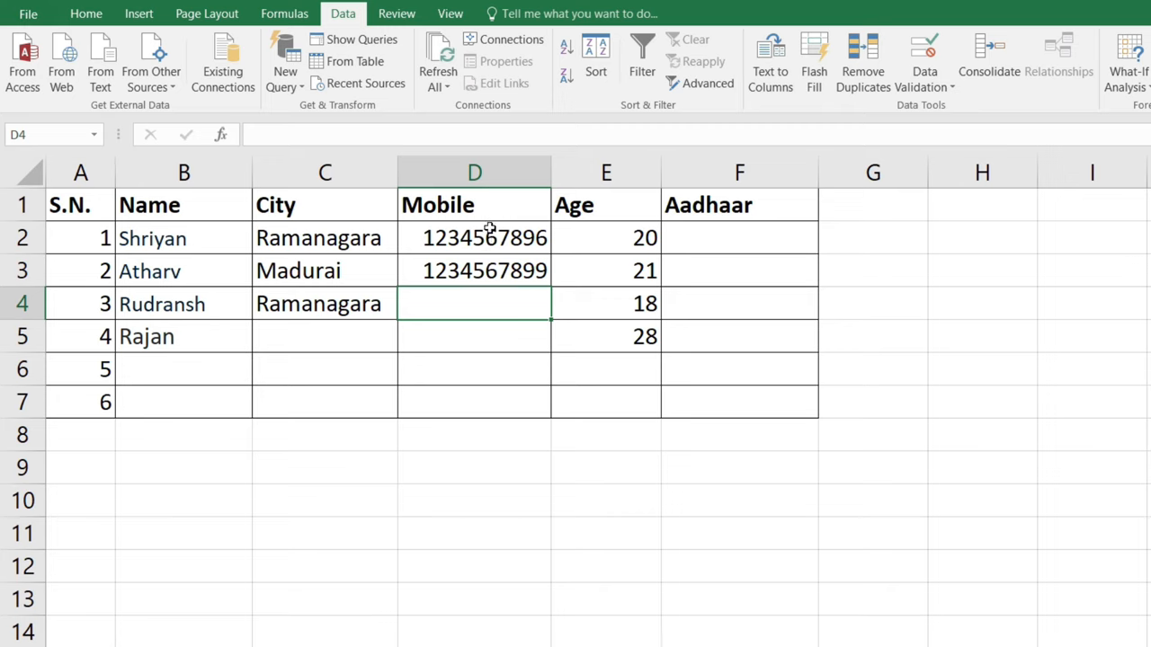
pyautogui.moveTo(485, 227); pyautogui.dragTo(504, 389)
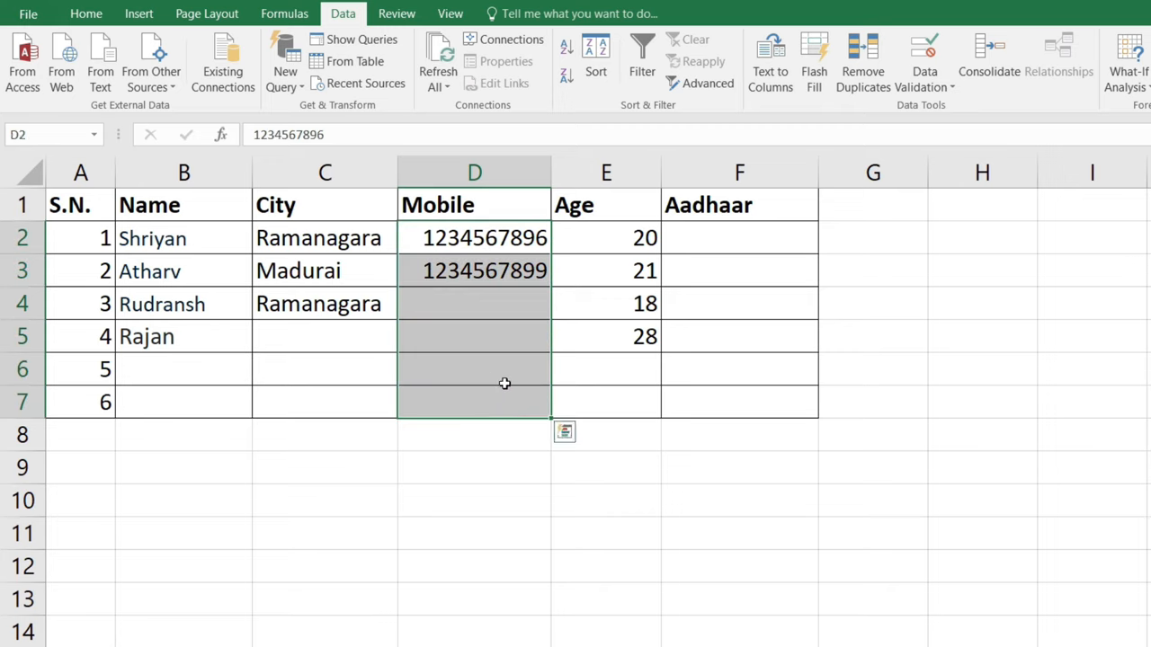
pyautogui.click(924, 56)
pyautogui.click(742, 255)
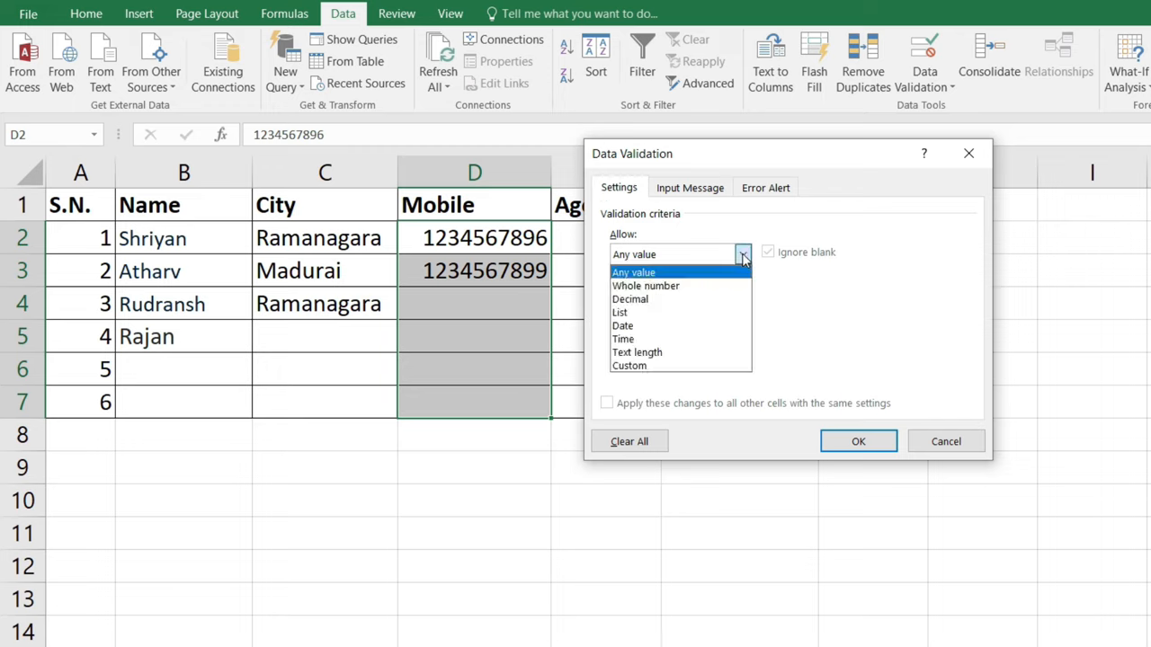
pyautogui.click(657, 354)
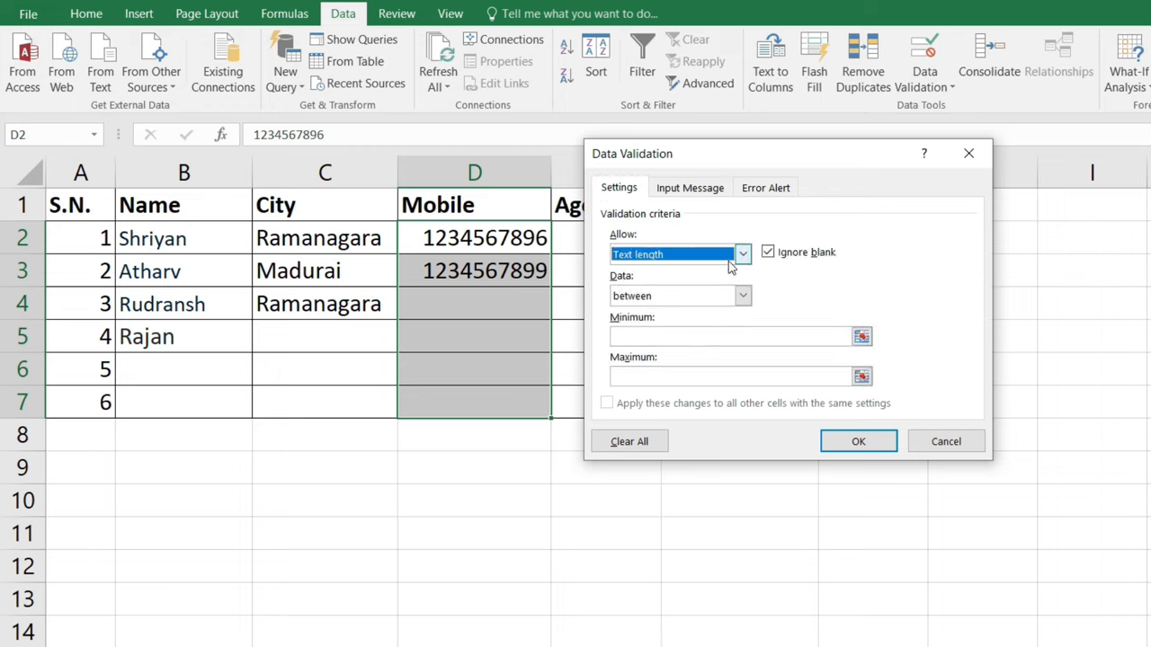
pyautogui.click(743, 296)
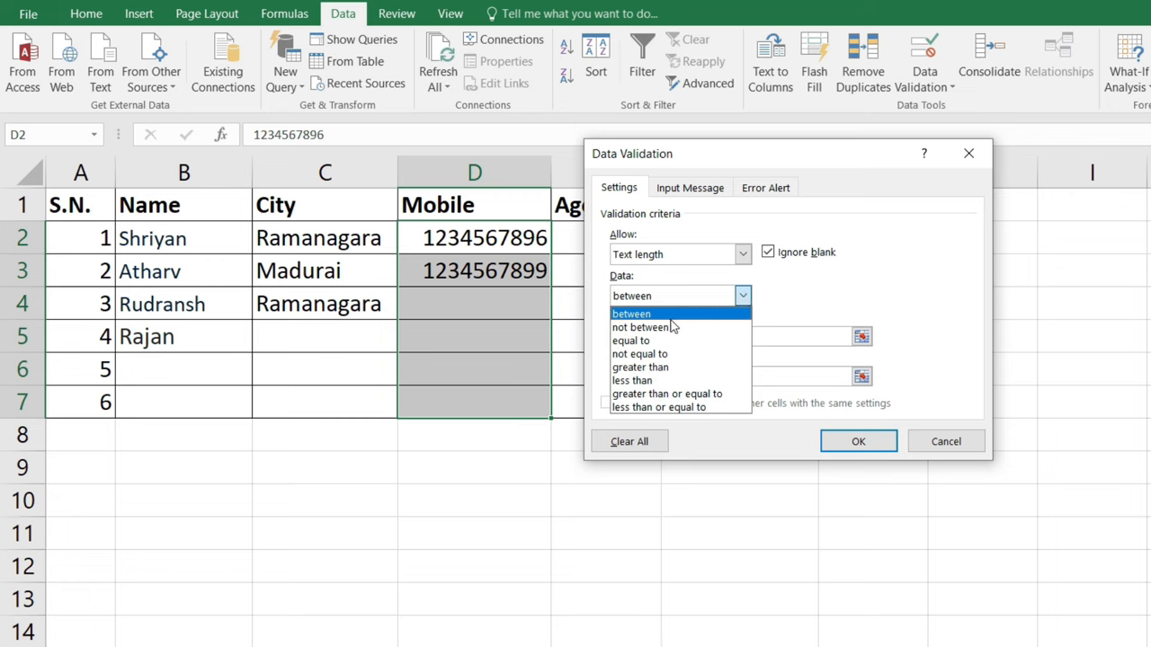
pyautogui.click(645, 341)
pyautogui.click(645, 338)
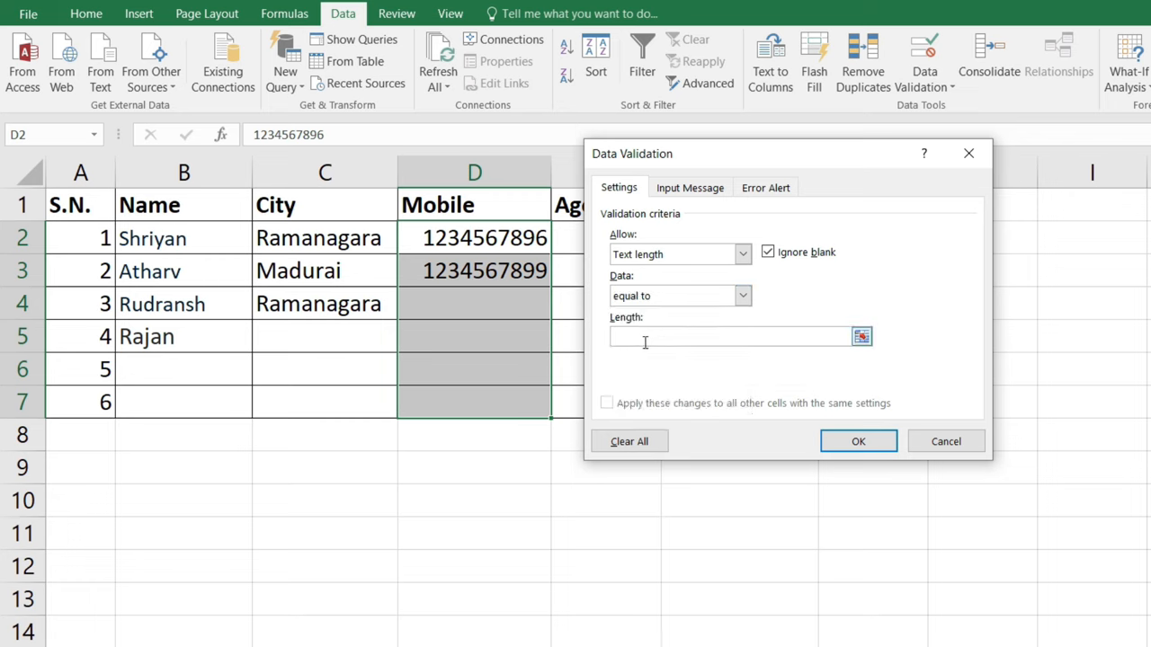
pyautogui.write('10')
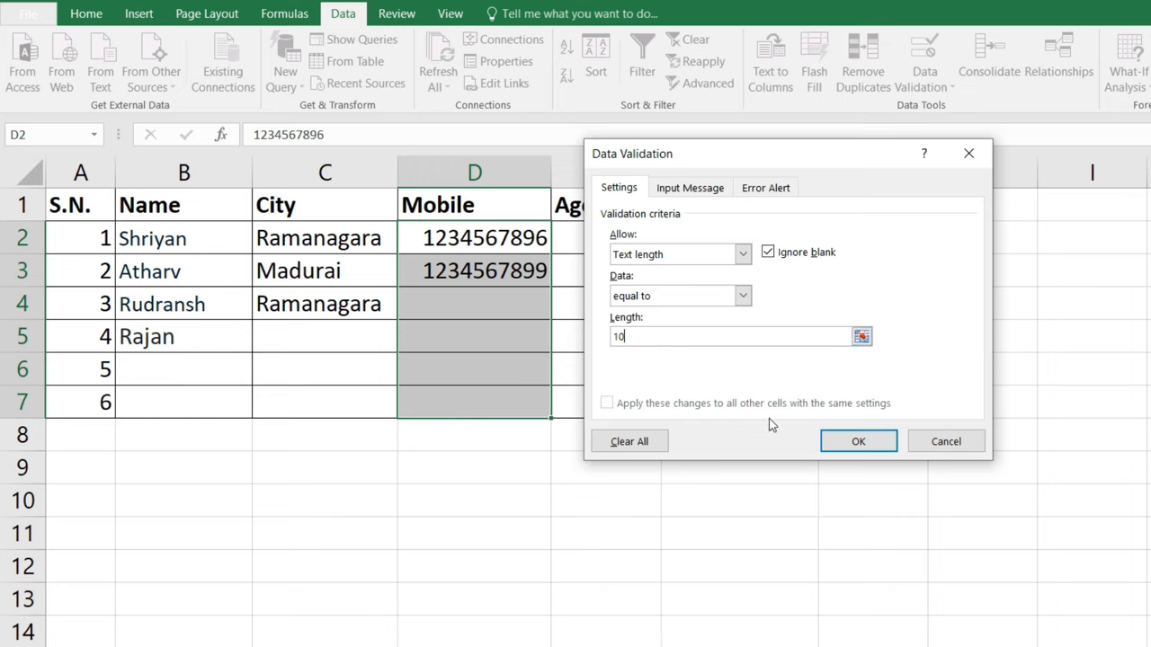
# Give the Mobile validation an error alert titled Digit error with the message "Please enter 10 digit mobile number !" and apply it
pyautogui.click(767, 189)
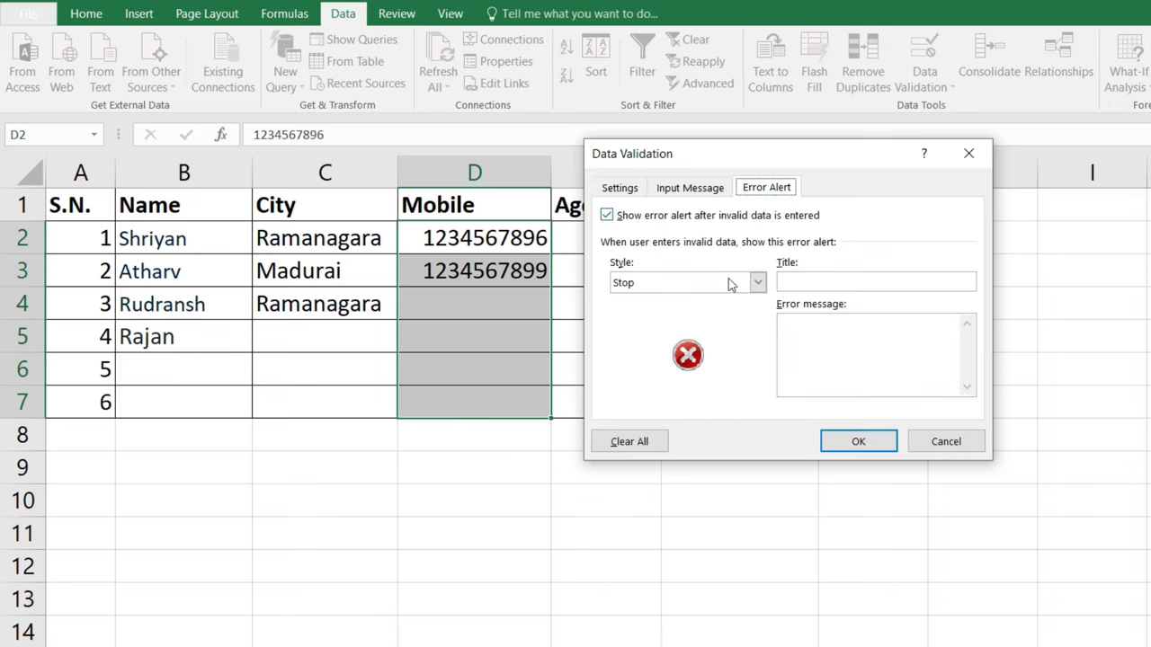
pyautogui.click(923, 284)
pyautogui.write('Digi')
pyautogui.write('ease enter')
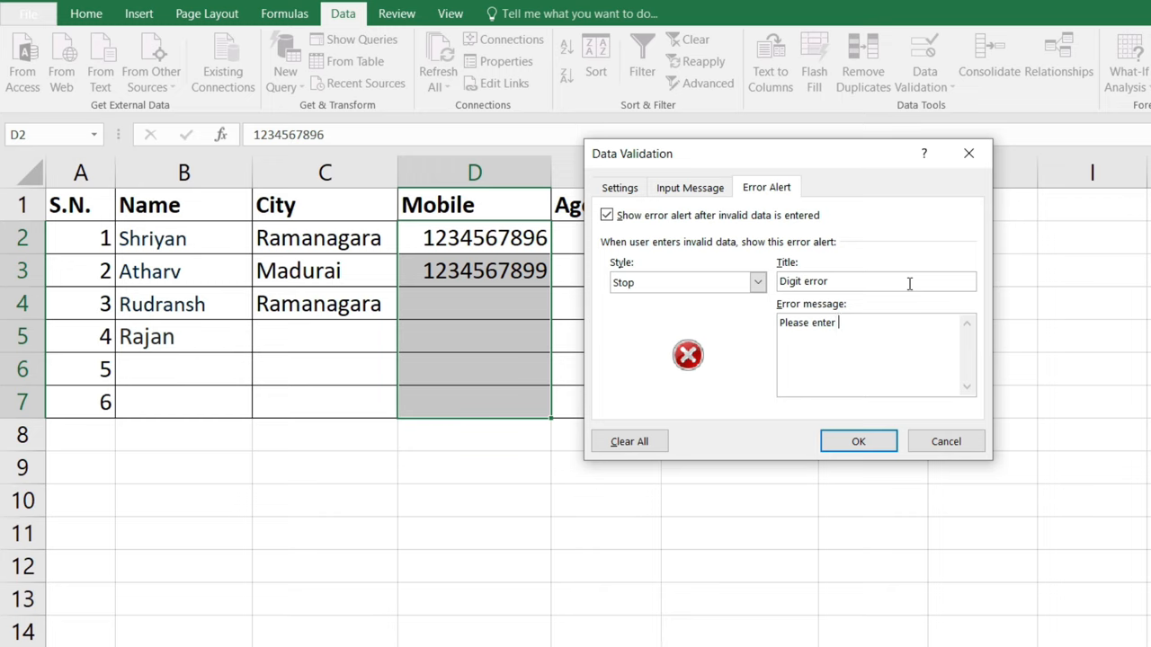
pyautogui.write('igity mobile umber !')
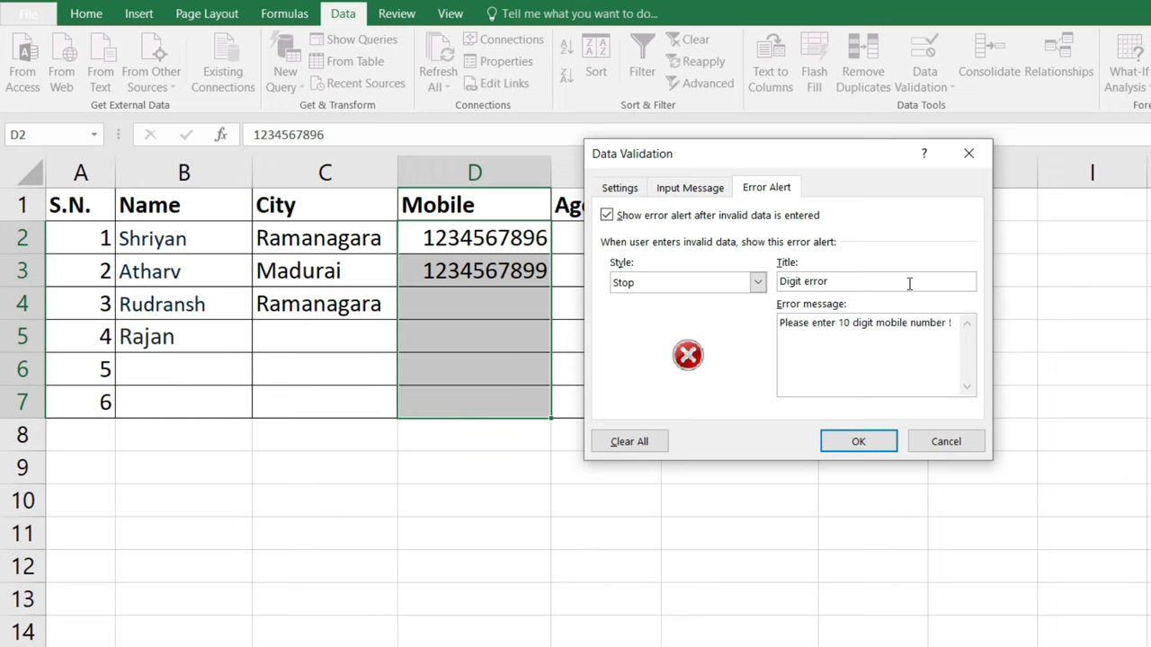
pyautogui.click(885, 446)
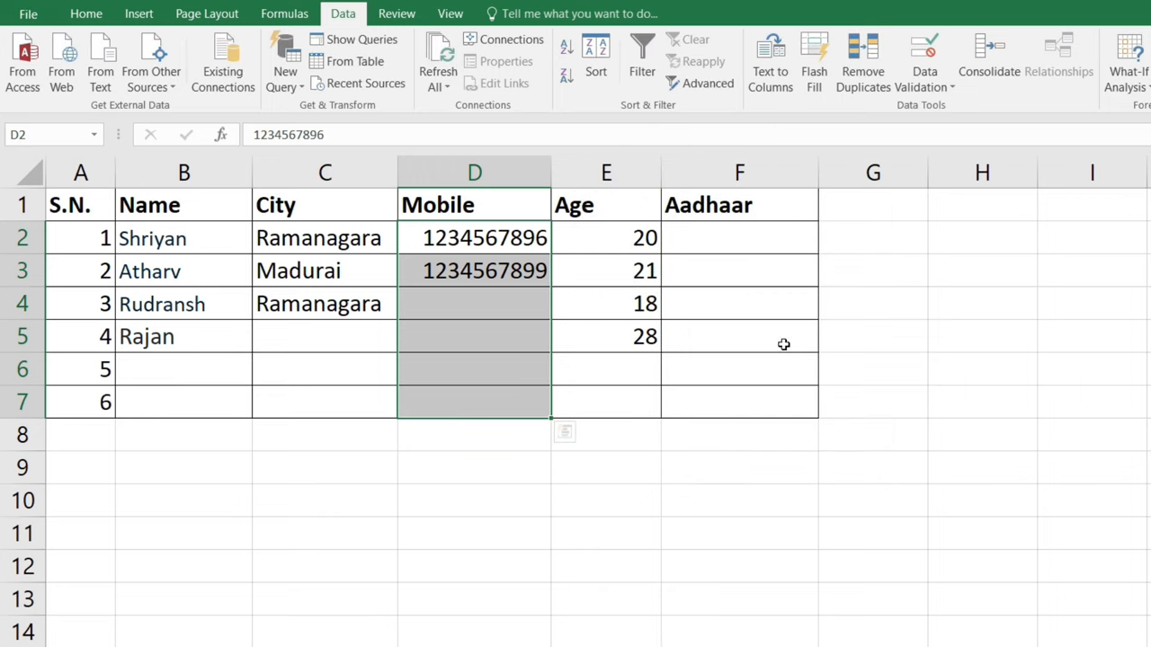
# Test the Mobile validation by entering 12 in cell D4, and choose to retry at the error alert
pyautogui.click(635, 360)
pyautogui.click(511, 308)
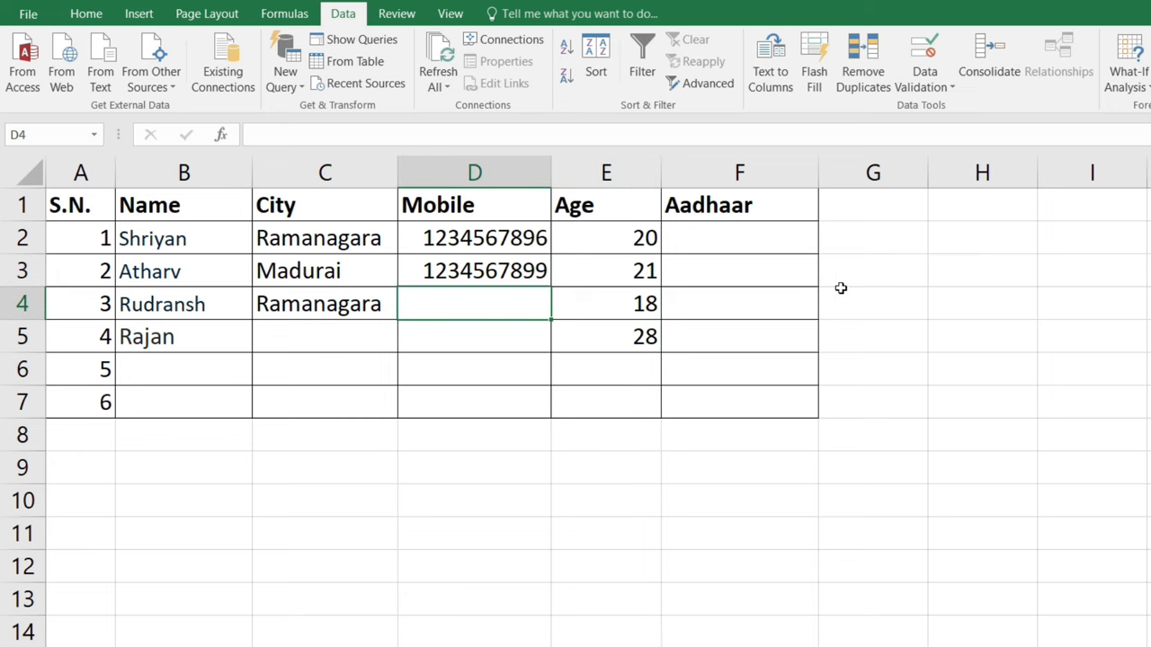
pyautogui.write('12')
pyautogui.press('Return')
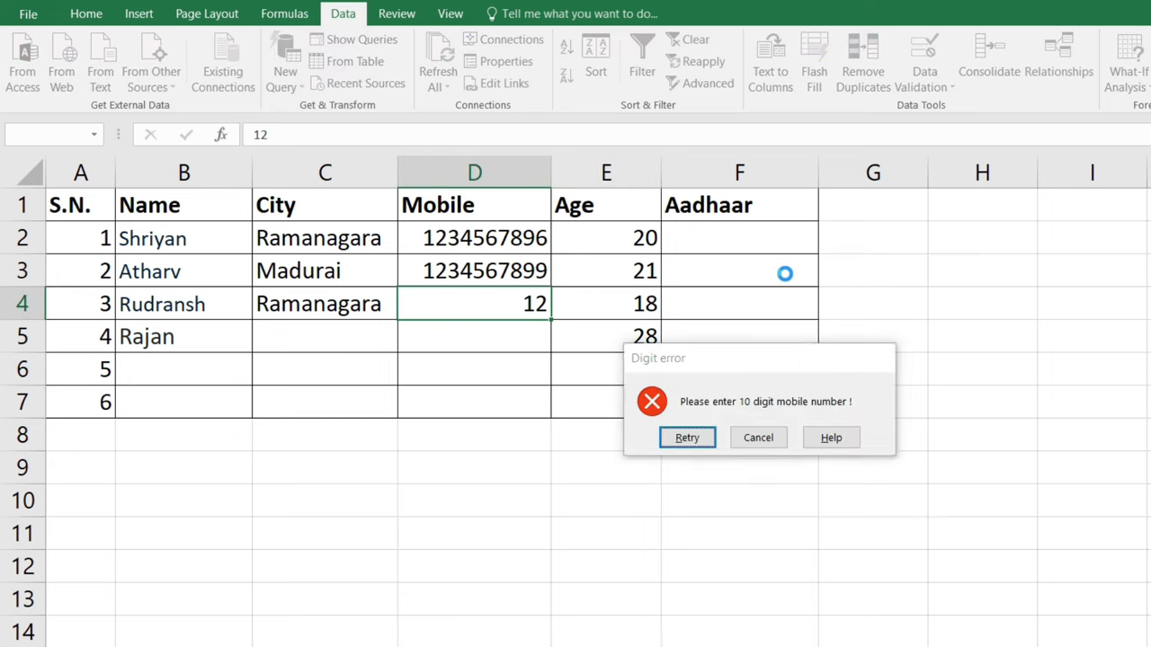
pyautogui.press('Return')
# Replace the entry in D4 with a nine-digit mobile number to test the length rule, and choose to retry at the alert
pyautogui.moveTo(479, 309); pyautogui.dragTo(385, 302)
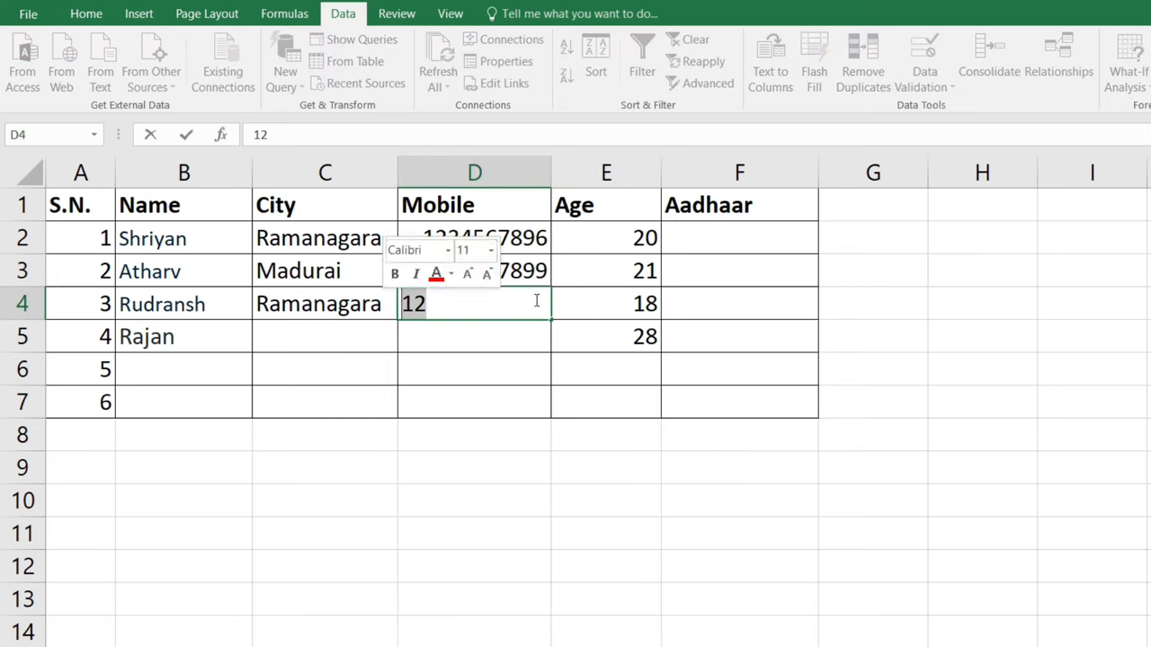
pyautogui.write('1234')
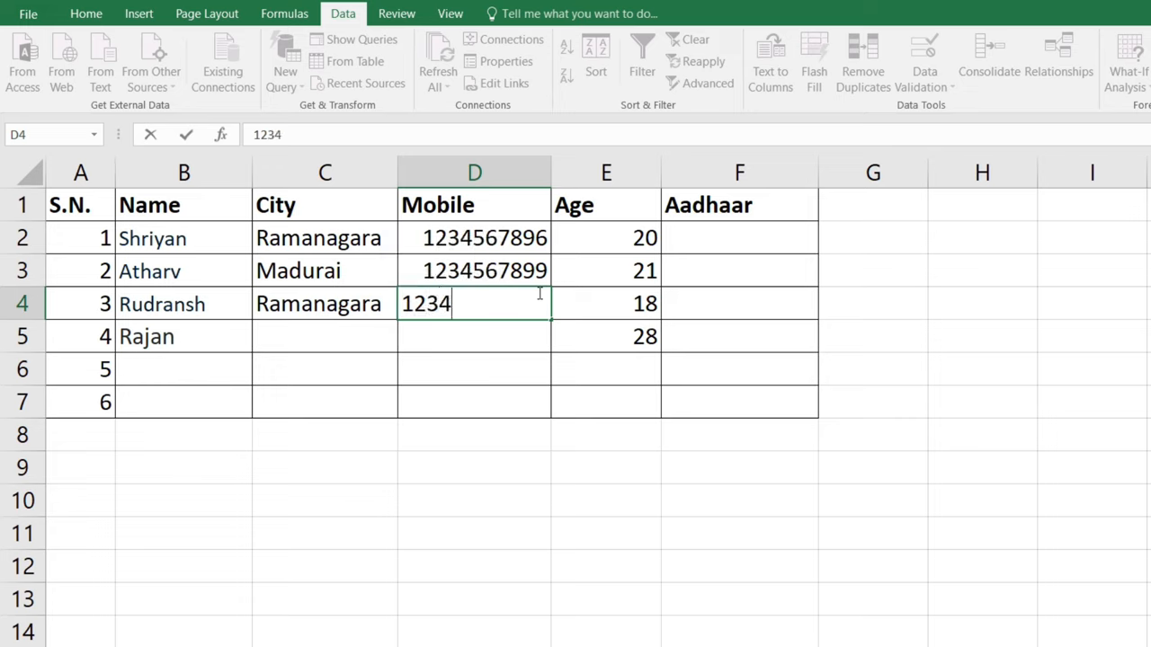
pyautogui.write('56789')
pyautogui.press('Return')
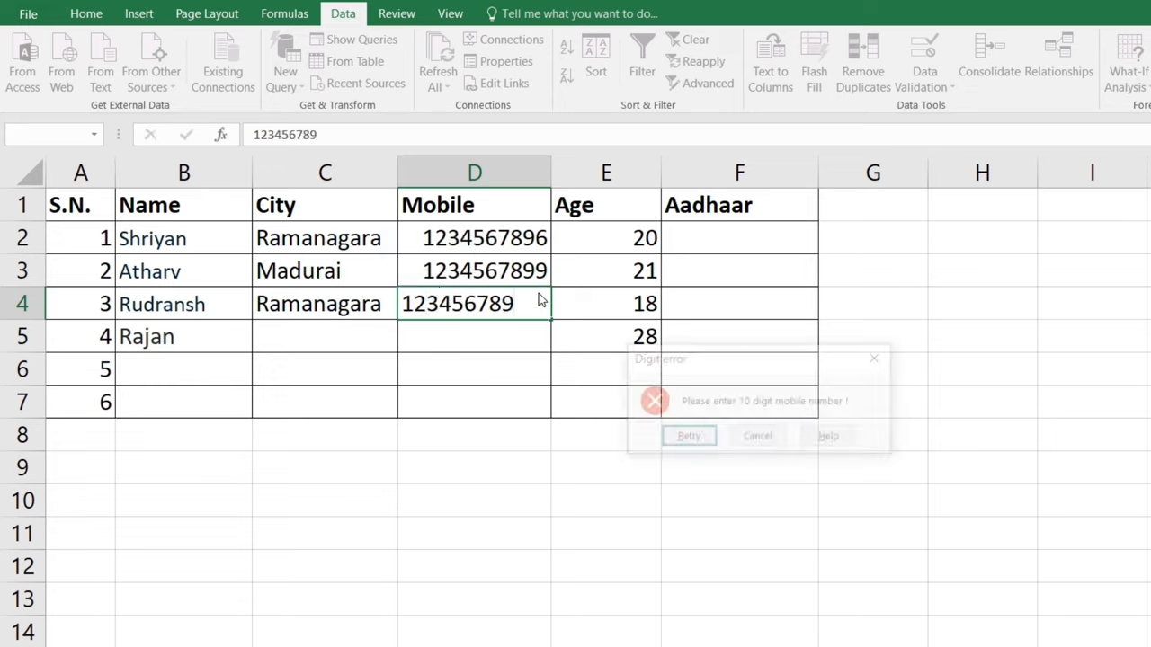
pyautogui.press('Return')
# Add a tenth digit to the mobile number in cell D4 and enter it
pyautogui.click(526, 305)
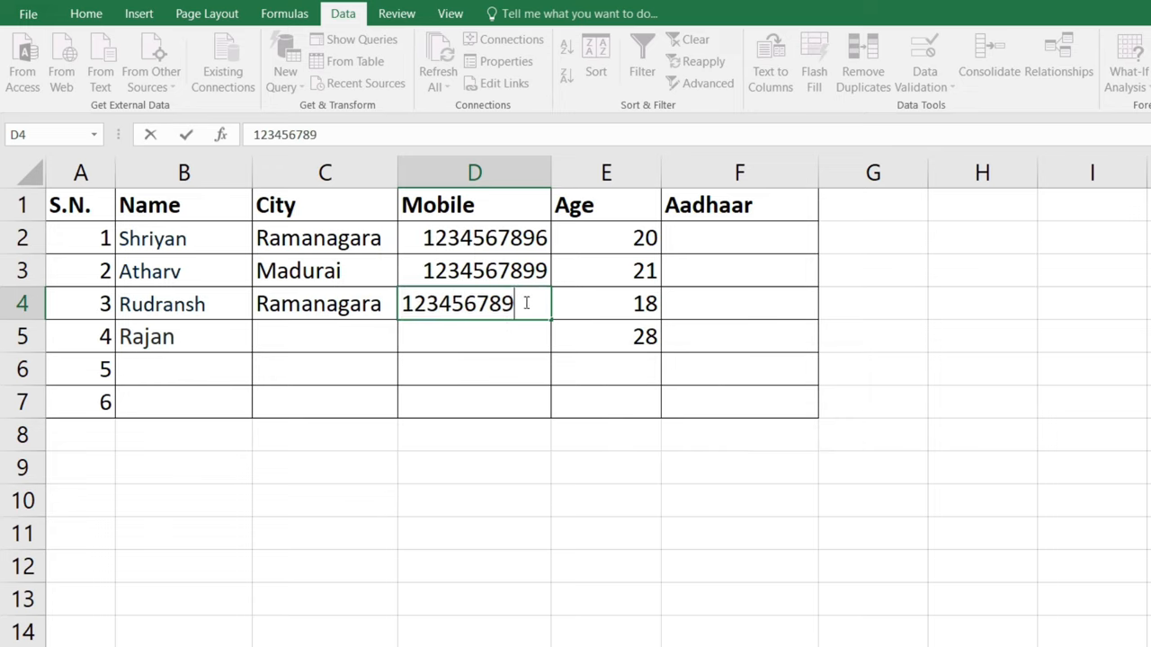
pyautogui.write('6')
pyautogui.press('Return')
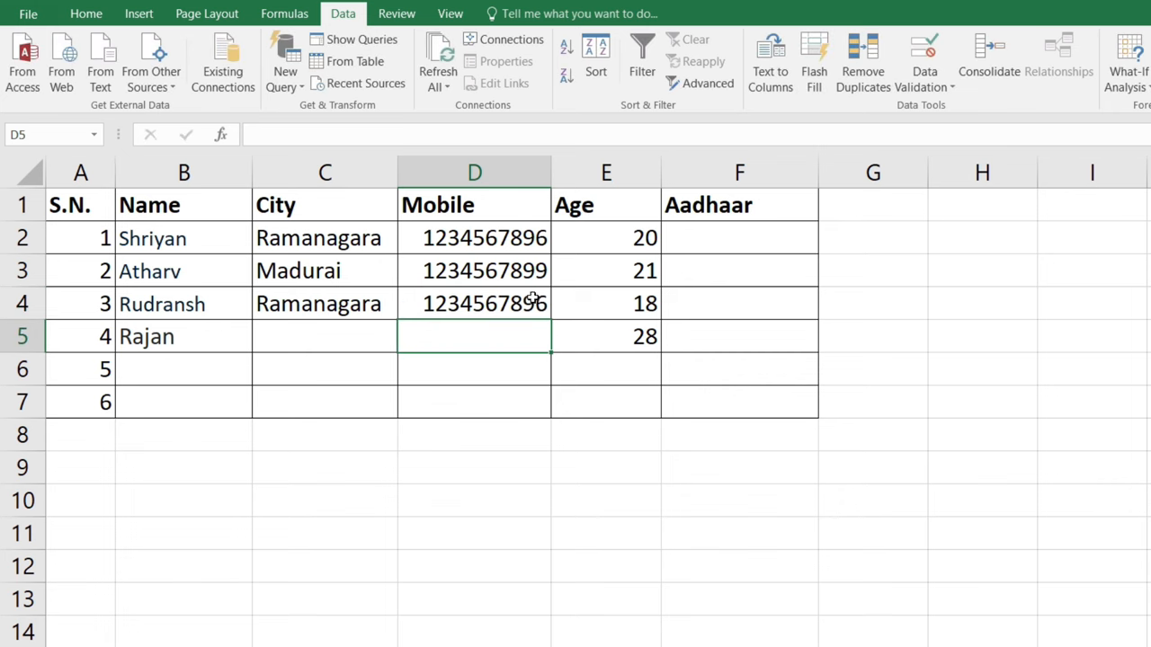
# Open data validation for Age cells E2:E7 and allow only whole numbers
pyautogui.click(608, 234)
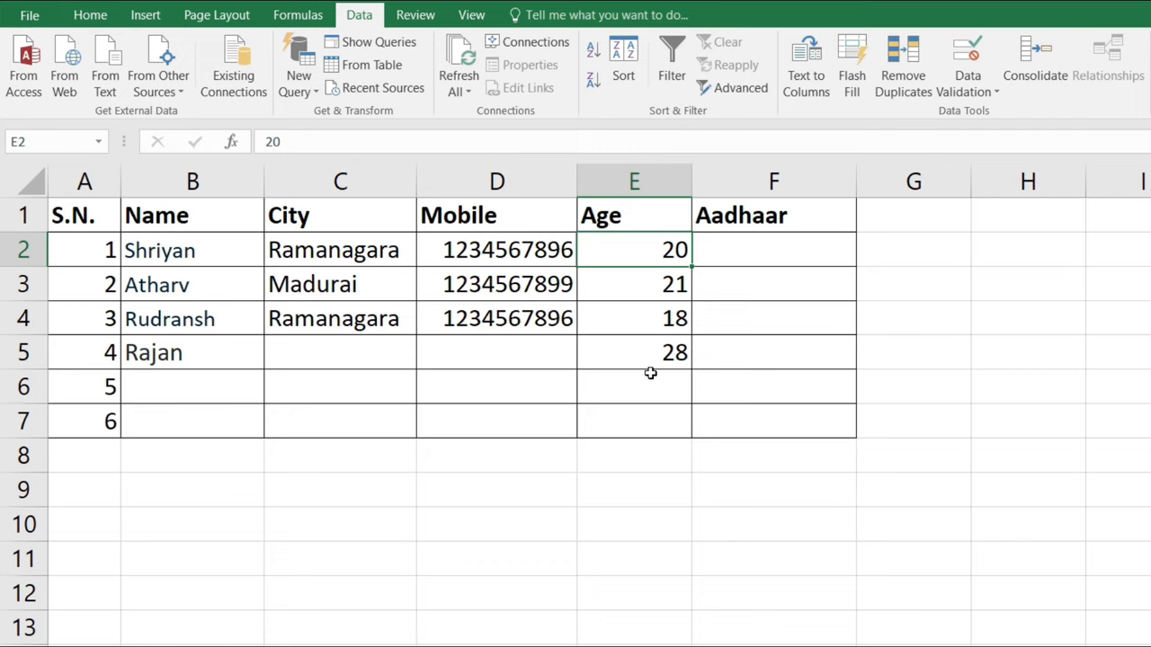
pyautogui.click(647, 281)
pyautogui.click(641, 253)
pyautogui.moveTo(650, 238); pyautogui.dragTo(672, 418)
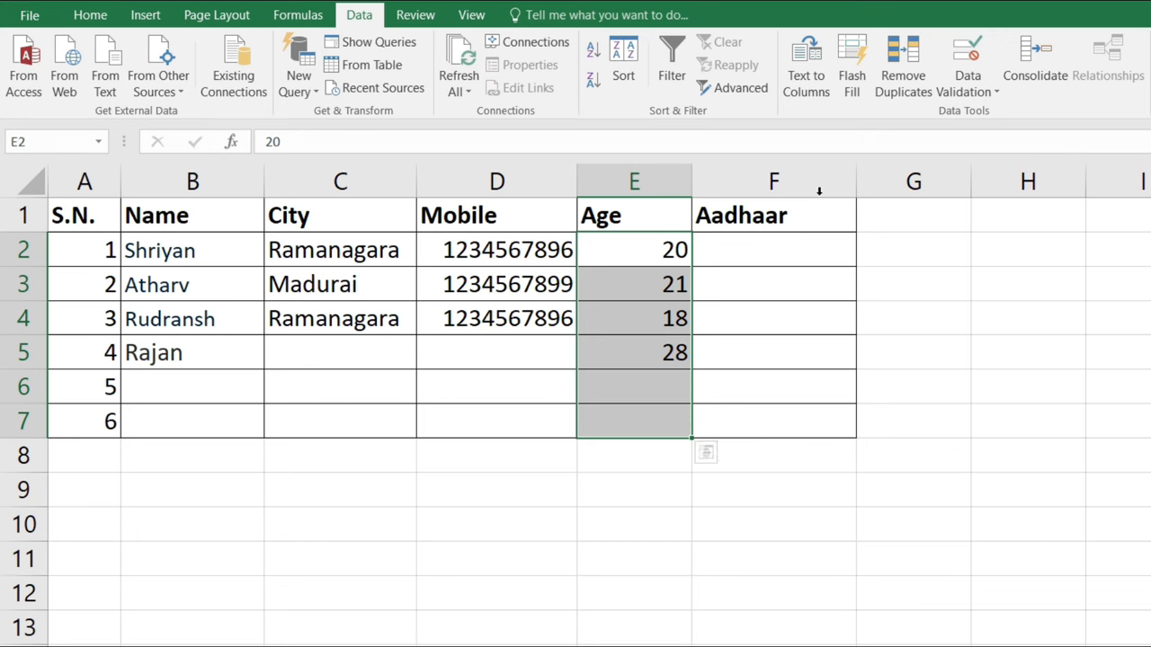
pyautogui.click(950, 68)
pyautogui.click(648, 206)
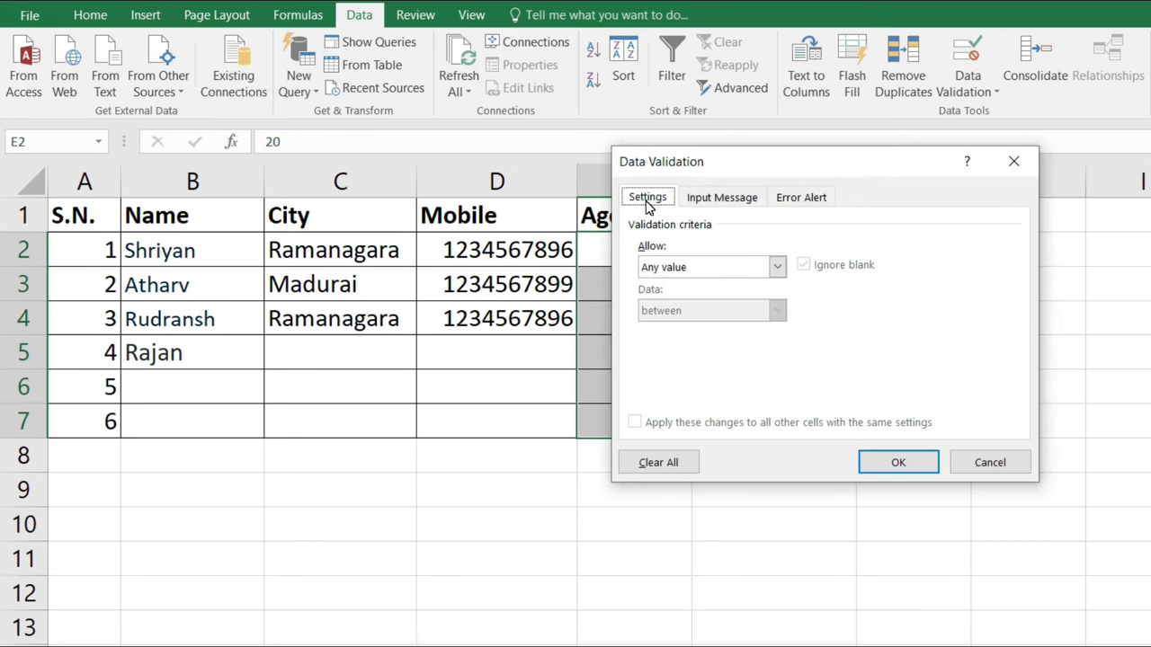
pyautogui.click(778, 268)
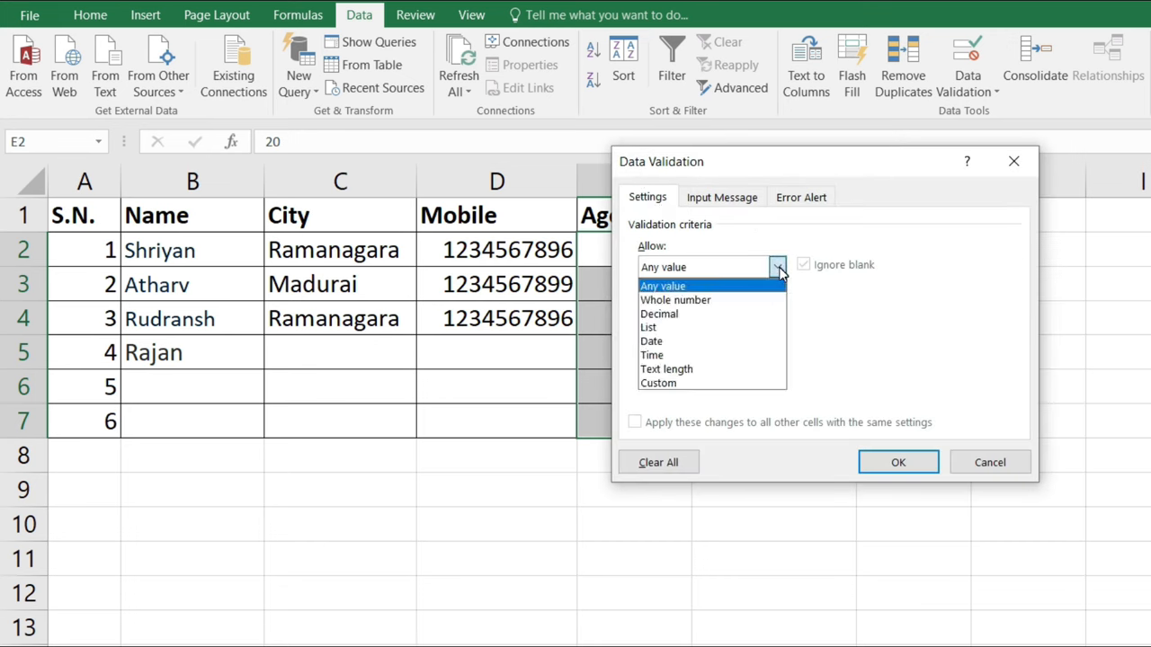
pyautogui.click(683, 302)
pyautogui.moveTo(794, 164); pyautogui.dragTo(868, 165)
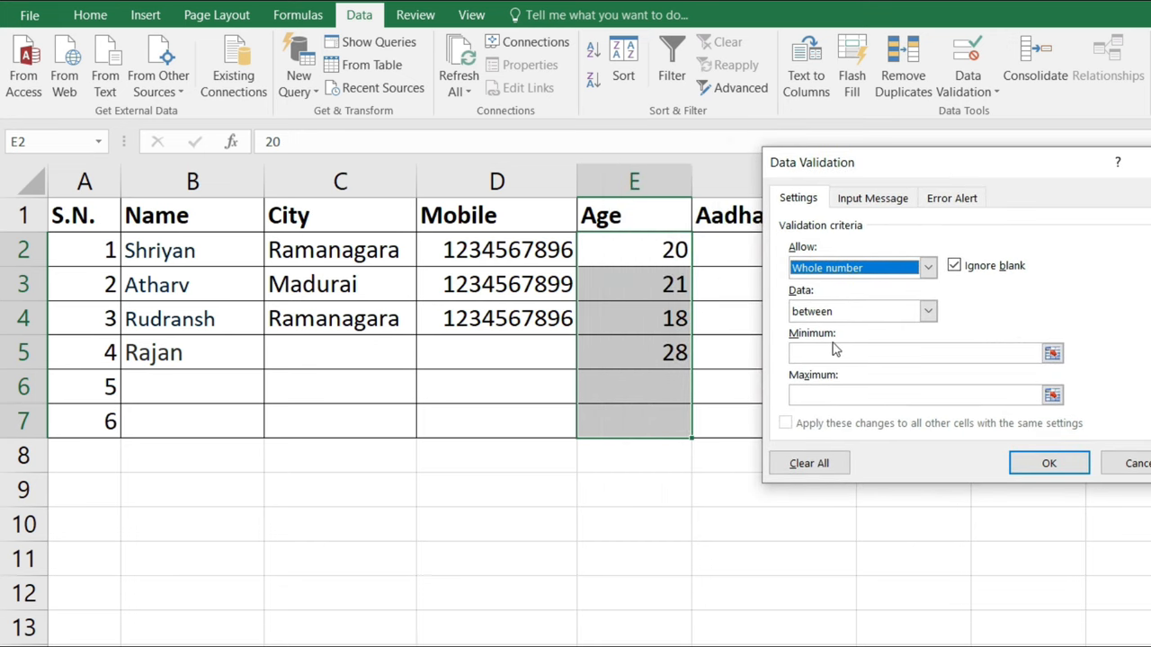
# Limit the Age validation to values between a minimum age and a maximum of 28
pyautogui.click(928, 311)
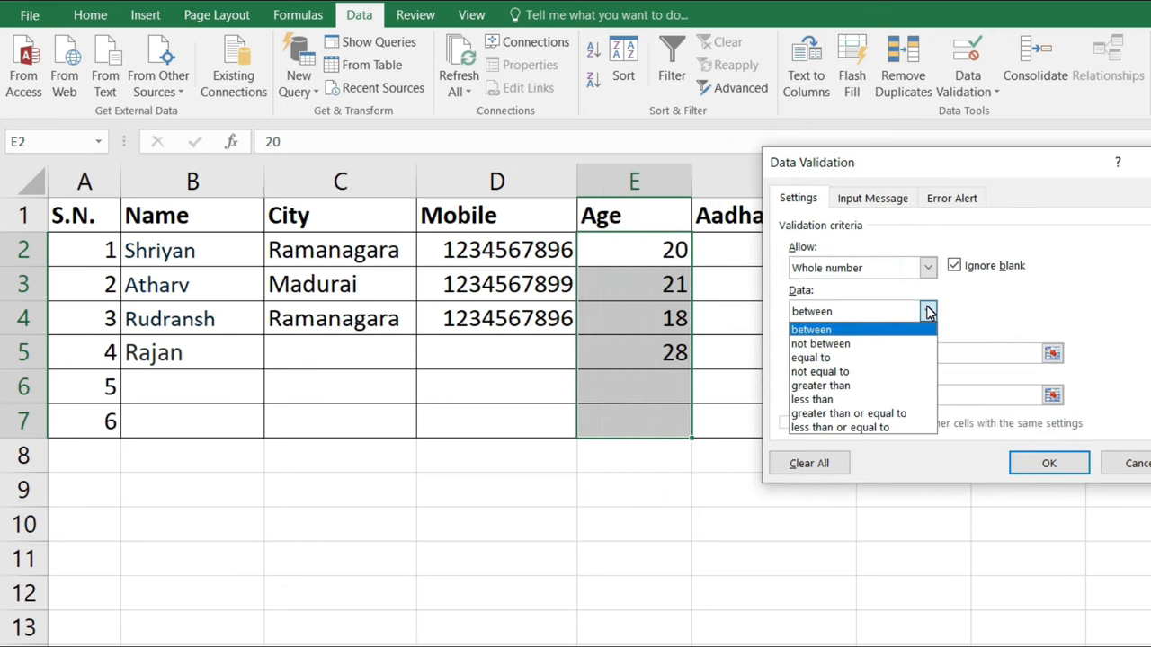
pyautogui.click(815, 330)
pyautogui.click(814, 352)
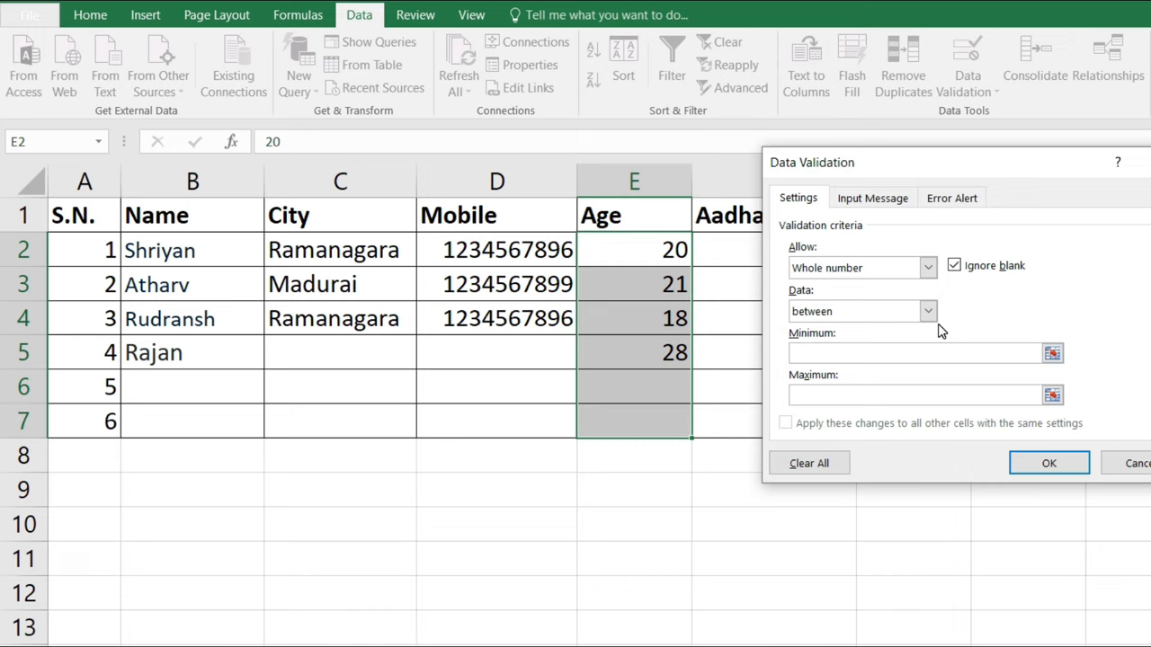
pyautogui.press('Tab')
pyautogui.write('28')
# Give the Age validation an error alert titled Age error with the message "आप आयु मानदण्ड से बाहर है !" and apply it
pyautogui.click(958, 199)
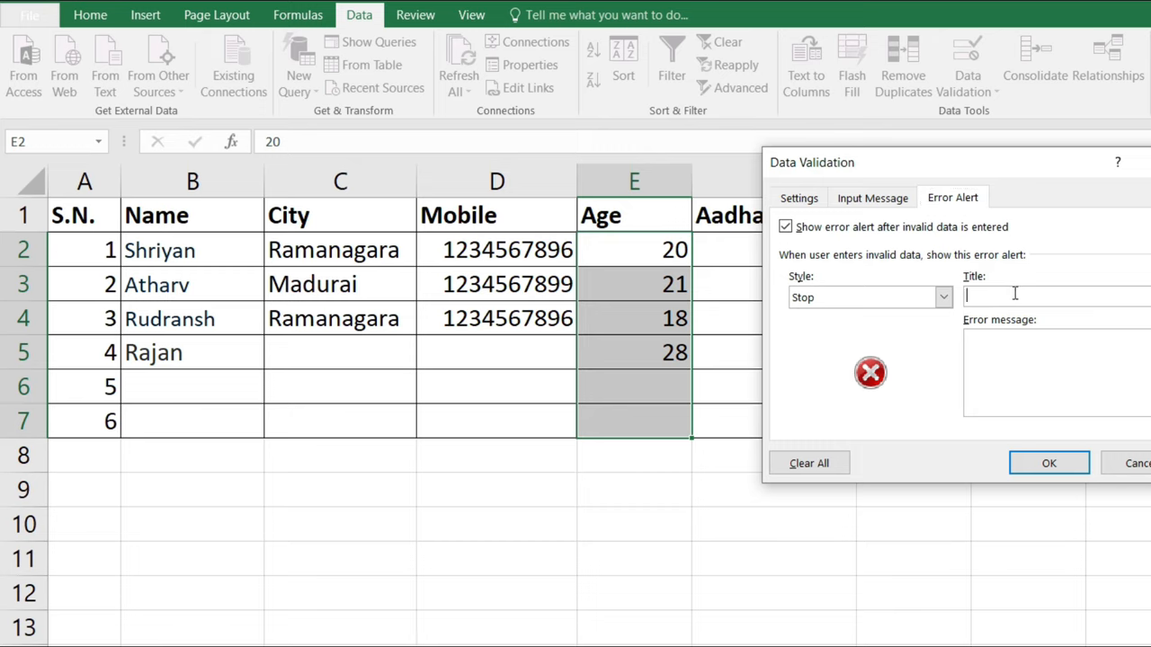
pyautogui.click(1089, 282)
pyautogui.write('Age errror')
pyautogui.press('Tab')
pyautogui.write('आप आयु मानदण्ड से बाहर है !')
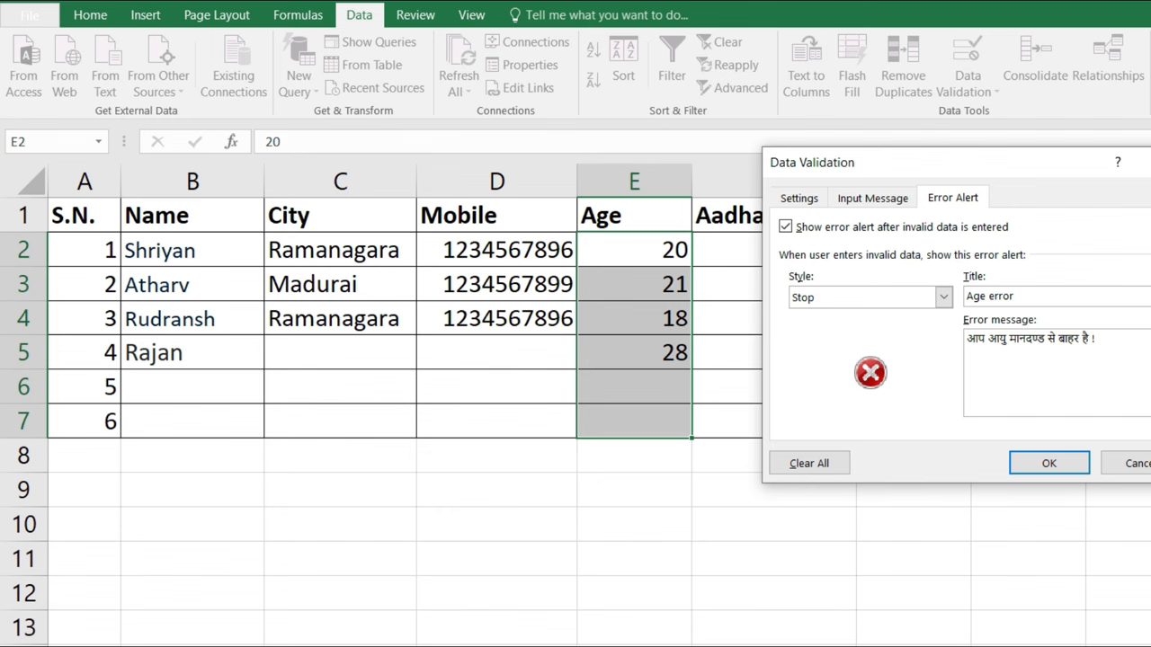
pyautogui.click(1066, 464)
# Test the Age validation by entering 15 in cell E3, and cancel the entry at the error alert
pyautogui.click(668, 374)
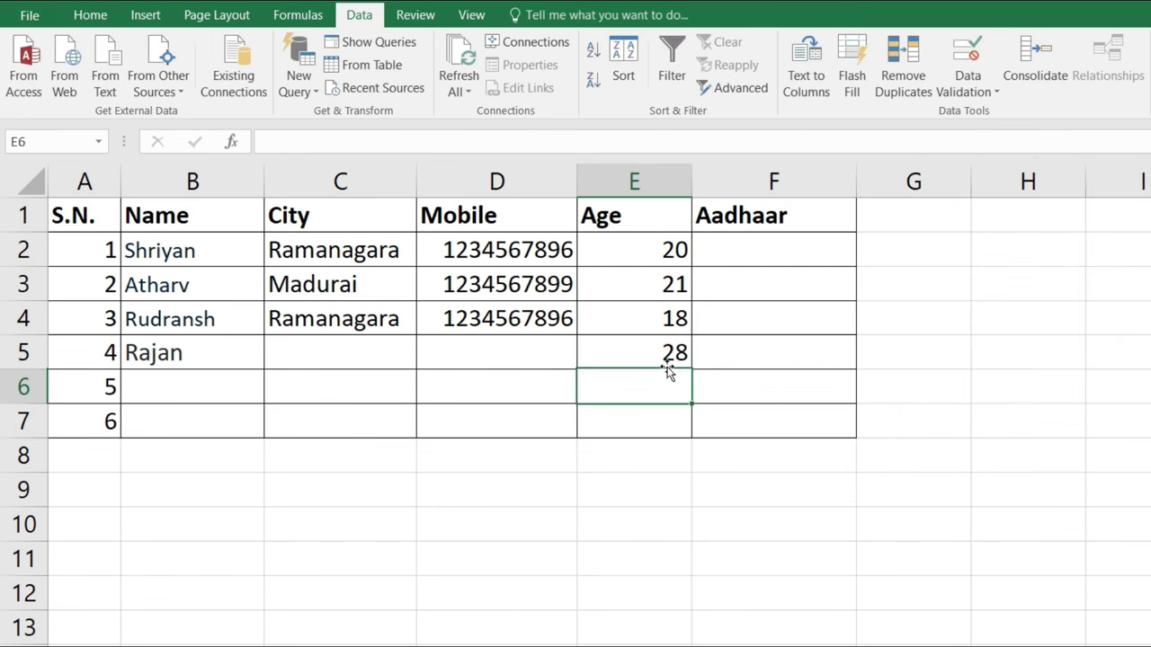
pyautogui.click(664, 280)
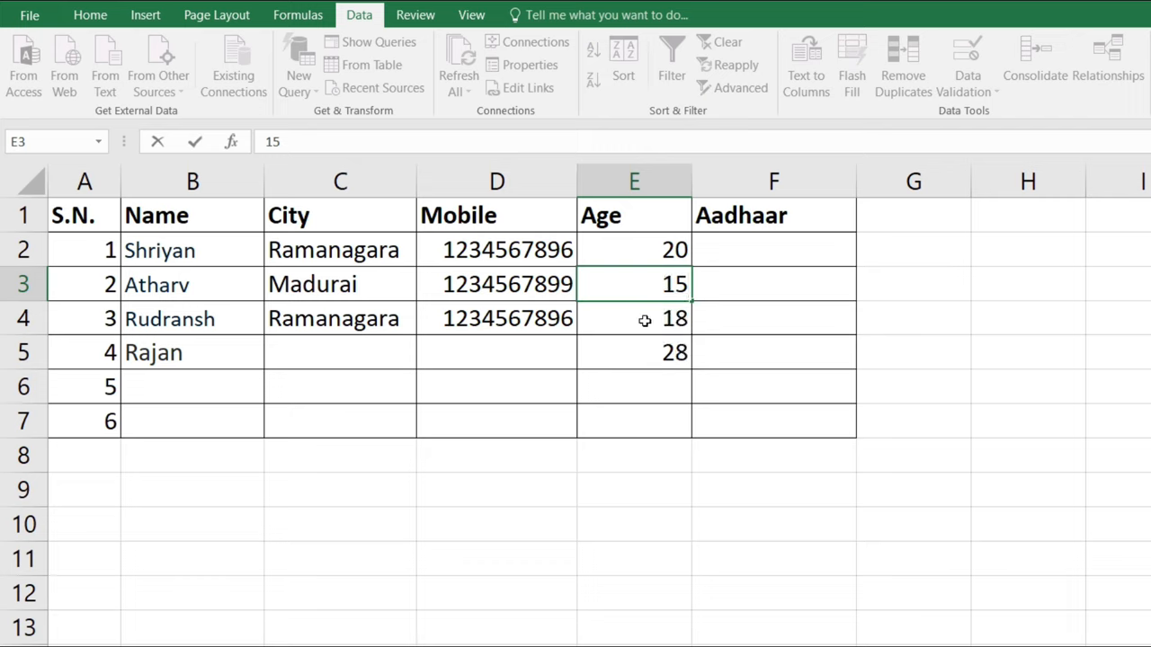
pyautogui.press('Return')
pyautogui.click(795, 459)
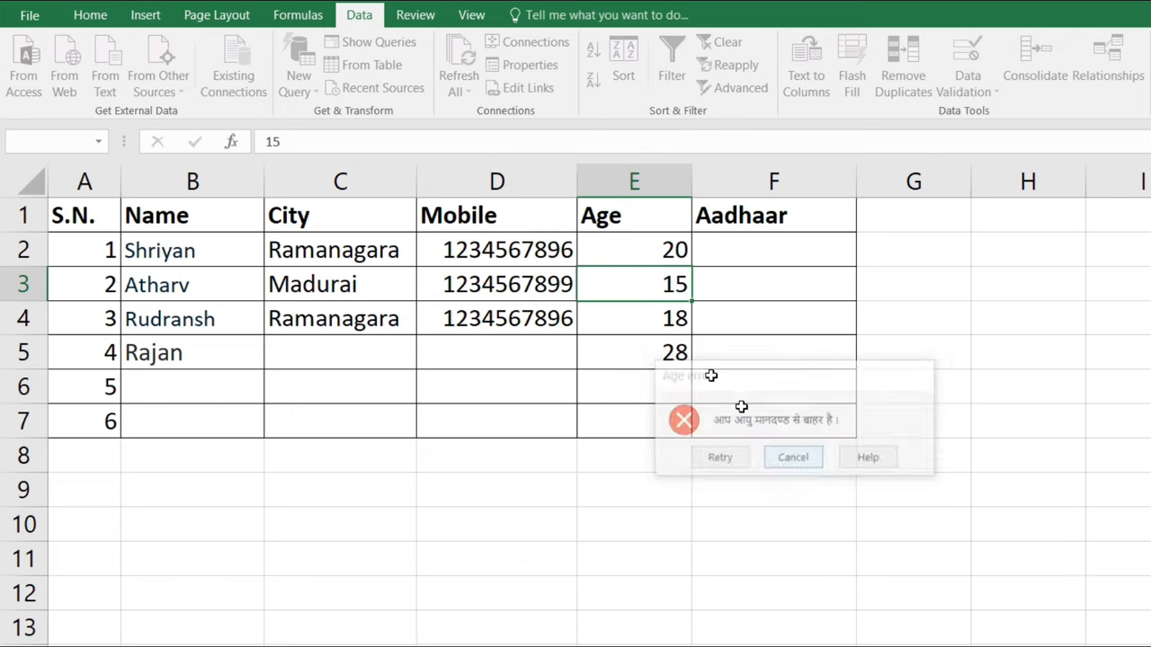
# Set the age in cell E4 to 20
pyautogui.click(664, 310)
pyautogui.write('20')
pyautogui.press('Return')
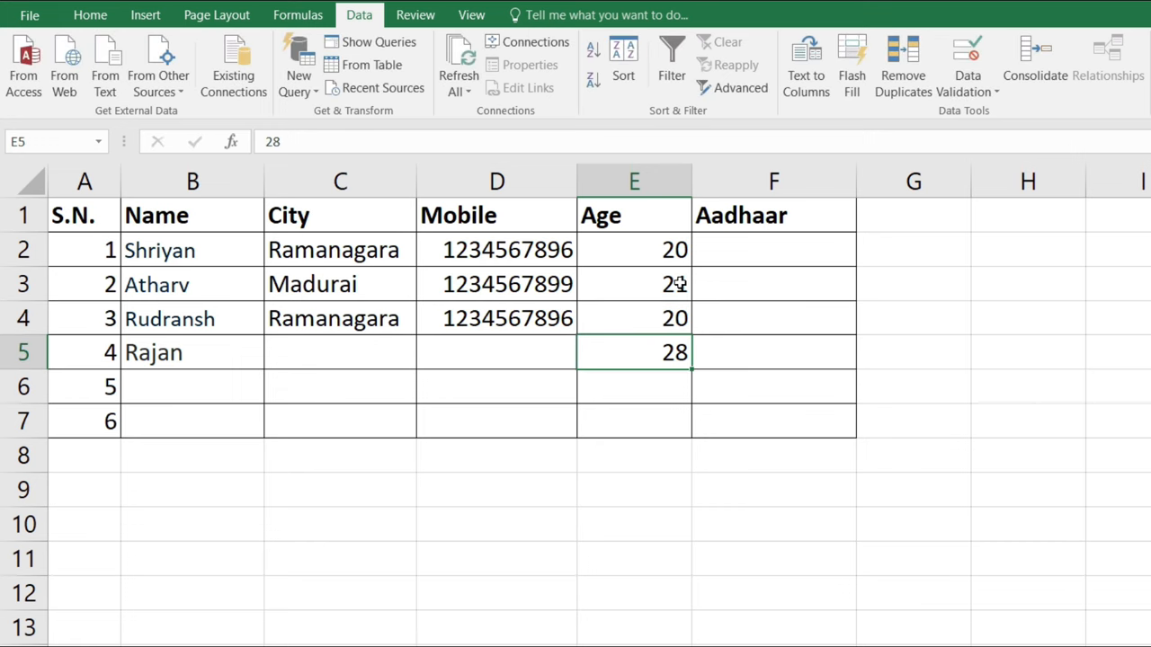
# Test the Age validation by entering 17 in cell E4, and cancel the entry at the error alert
pyautogui.click(656, 317)
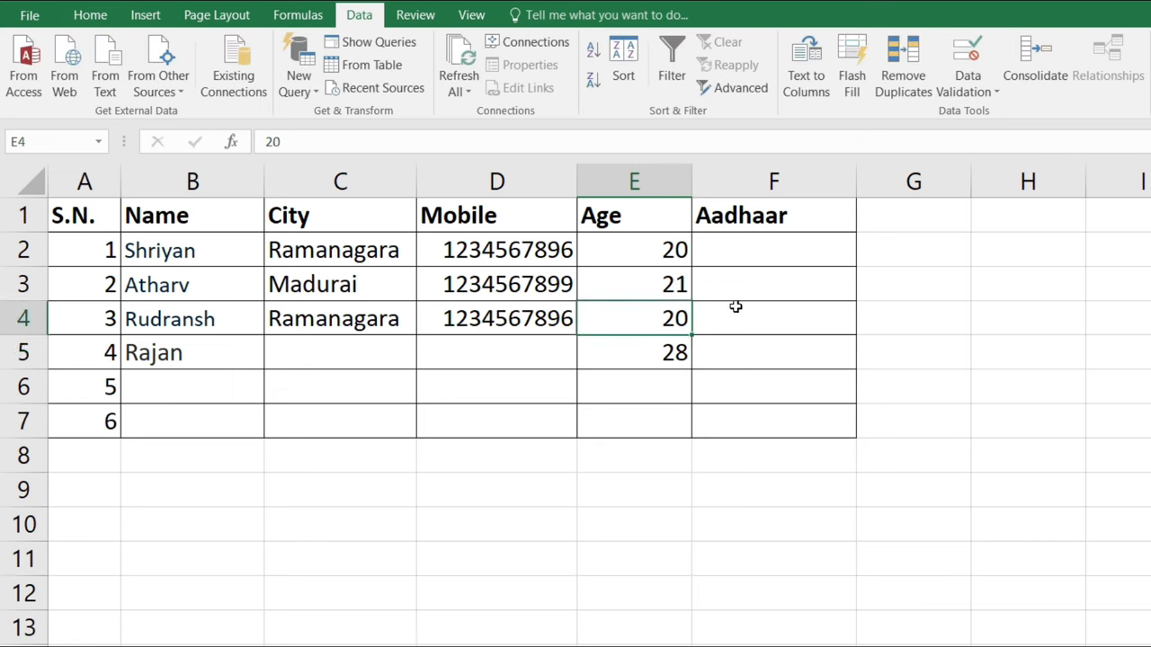
pyautogui.write('17')
pyautogui.press('Return')
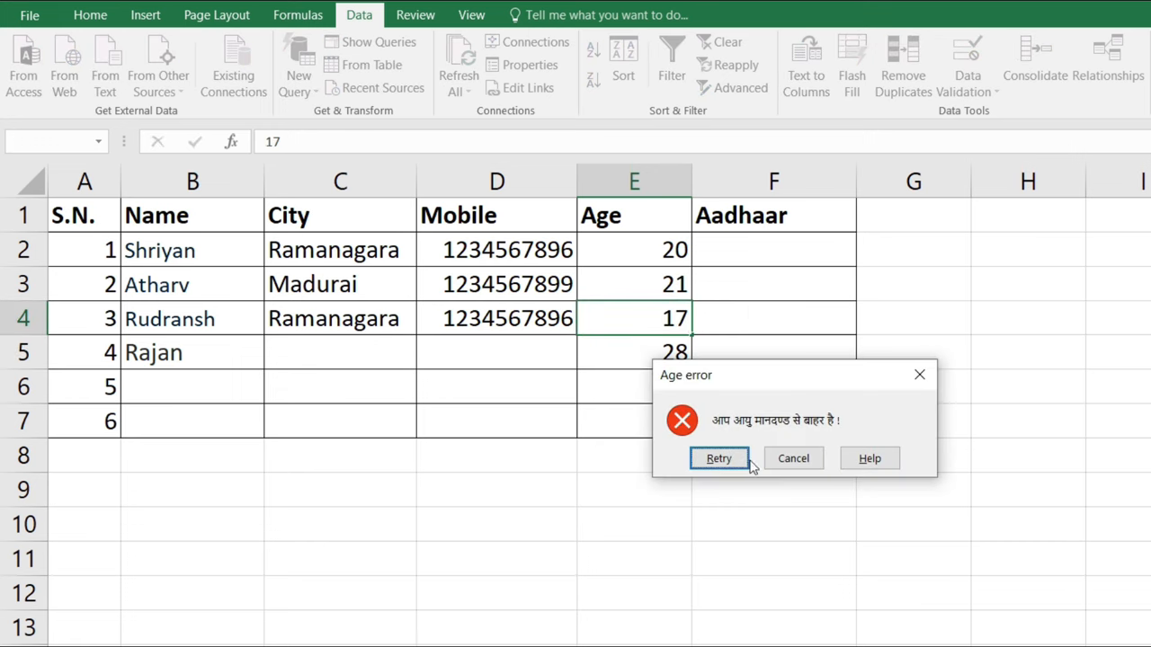
pyautogui.click(793, 458)
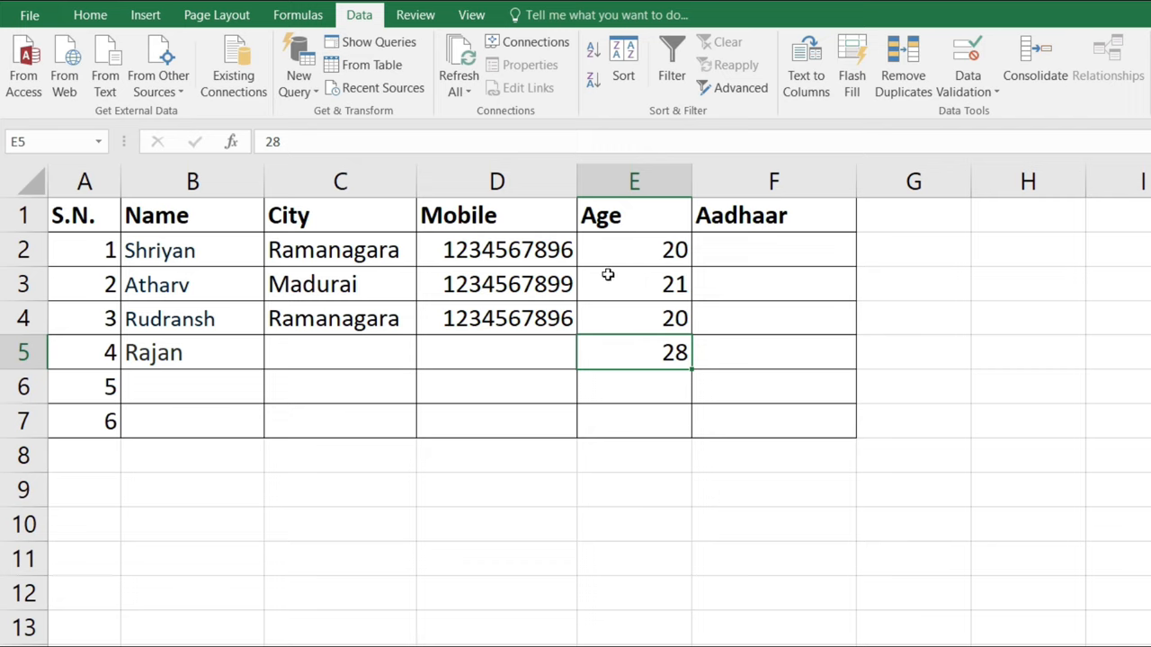
# Clear all existing data validation settings from the Aadhaar column, cells F1 to F7, extending validation to the cells without it
pyautogui.click(768, 247)
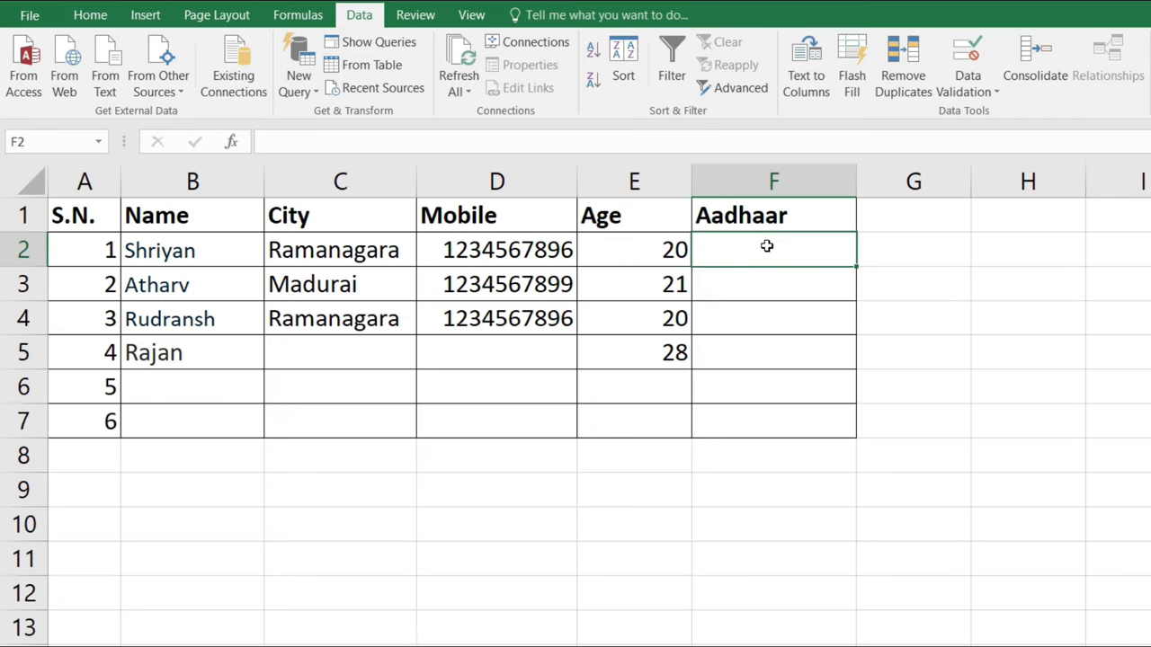
pyautogui.click(794, 315)
pyautogui.click(775, 249)
pyautogui.moveTo(804, 239); pyautogui.dragTo(827, 411)
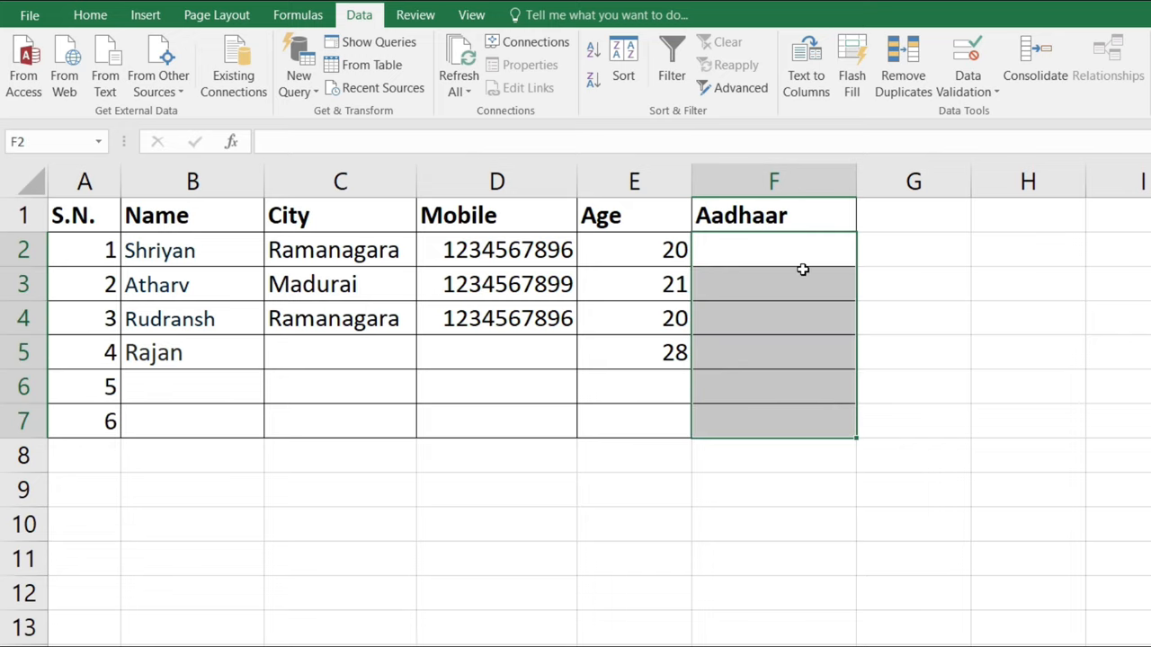
pyautogui.moveTo(804, 226); pyautogui.dragTo(808, 411)
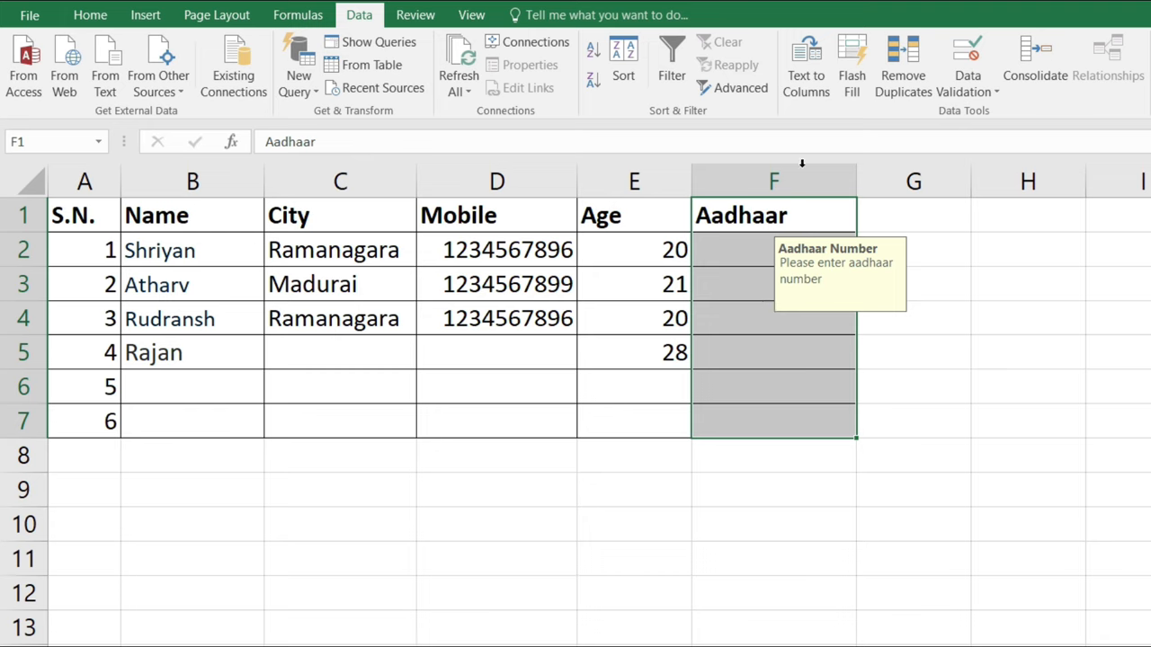
pyautogui.click(965, 50)
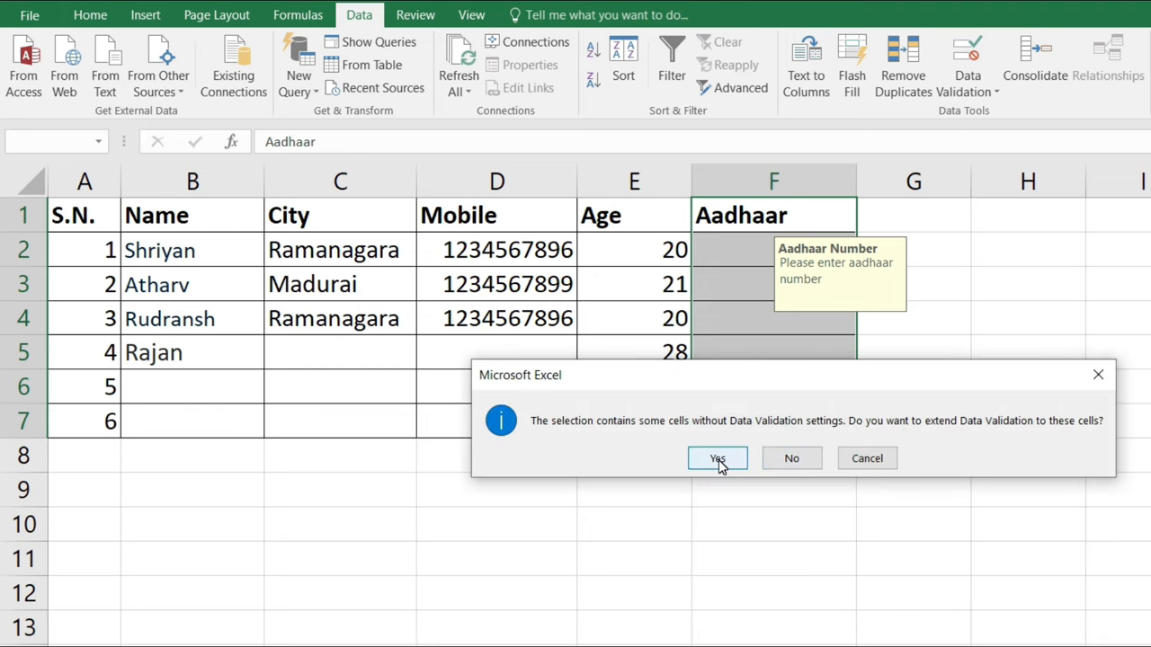
pyautogui.click(717, 460)
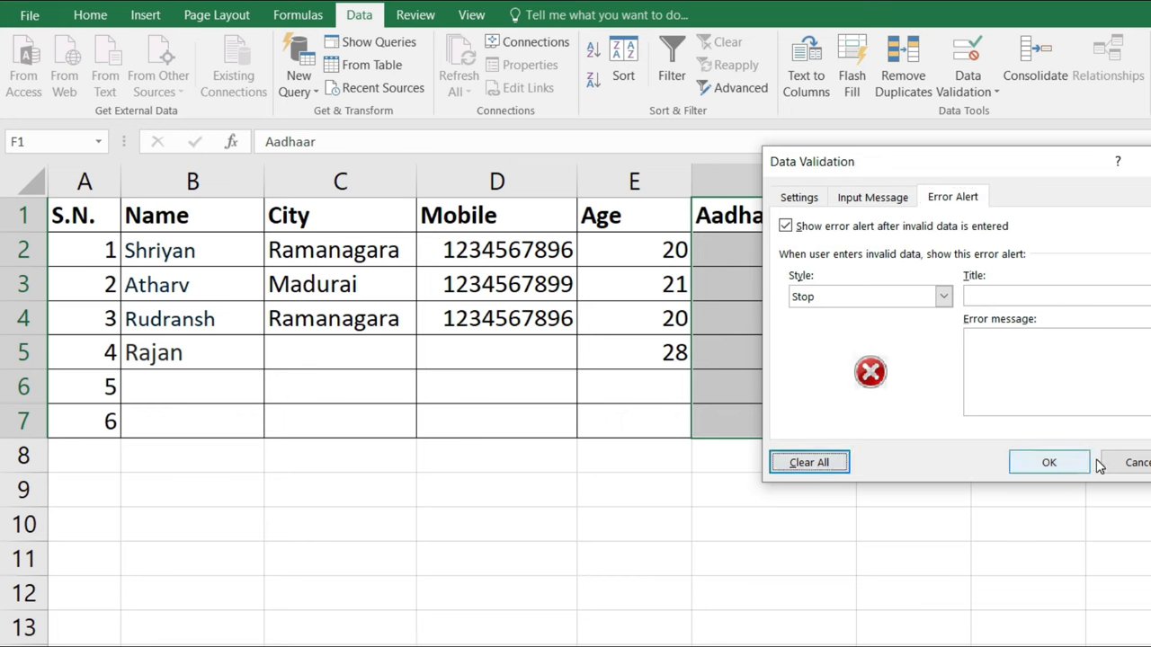
pyautogui.click(1063, 466)
# Give cells F1 to F7 a validation input message titled Aadhaar Number with the text "Please enter your Aadhar number." and apply it
pyautogui.click(969, 56)
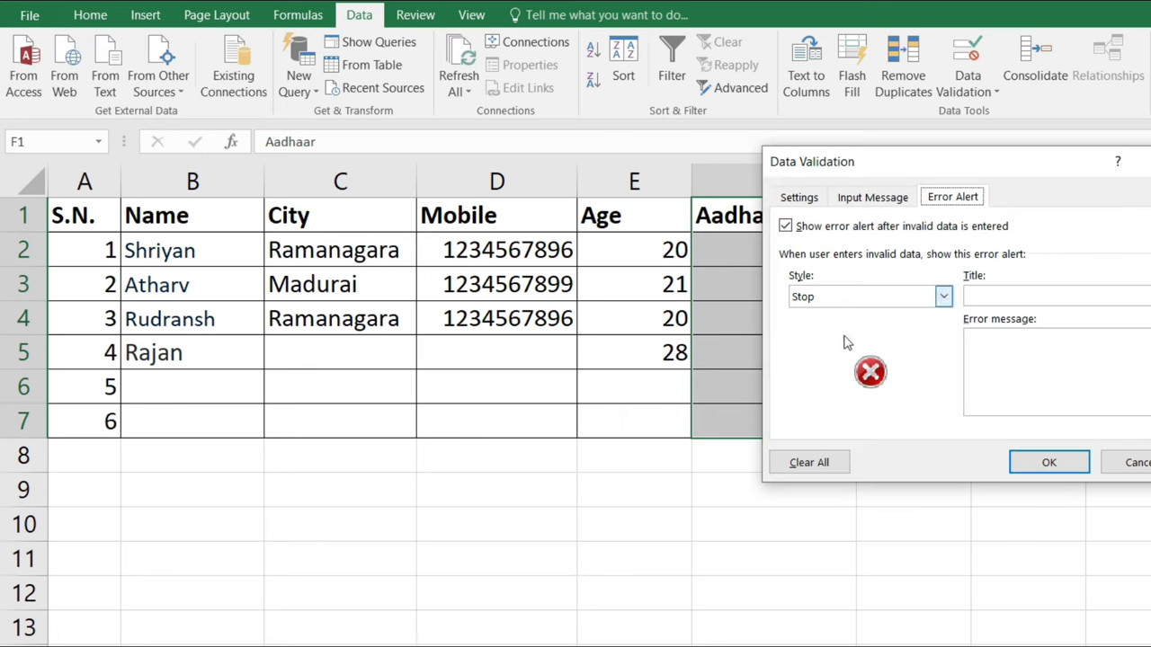
pyautogui.click(814, 201)
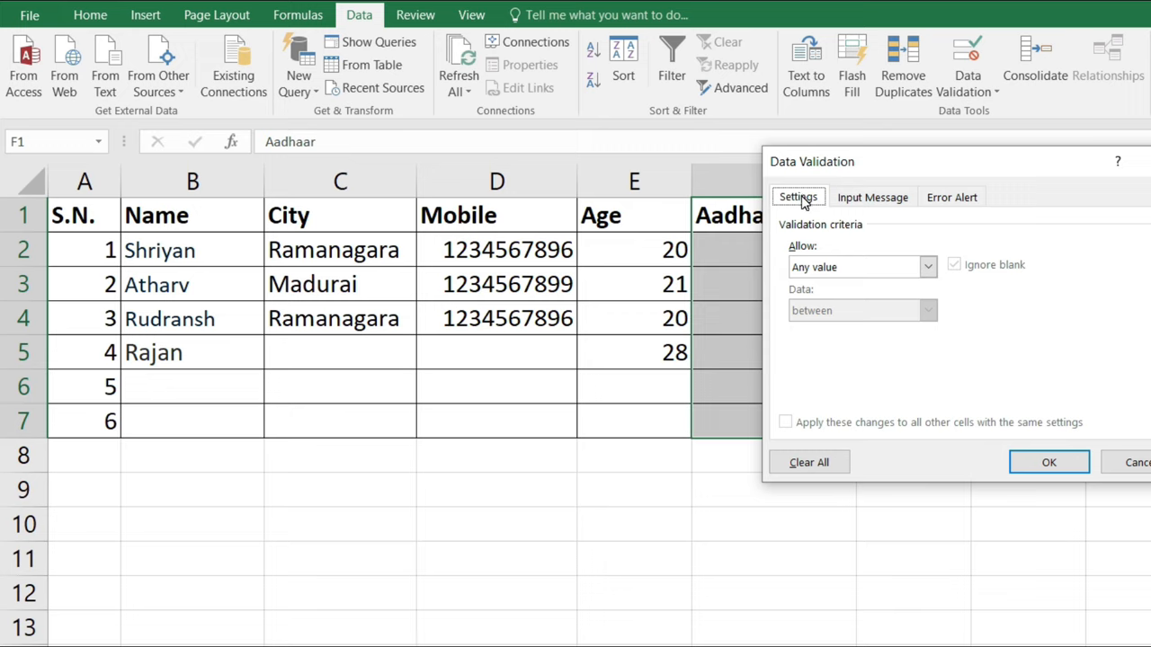
pyautogui.click(892, 203)
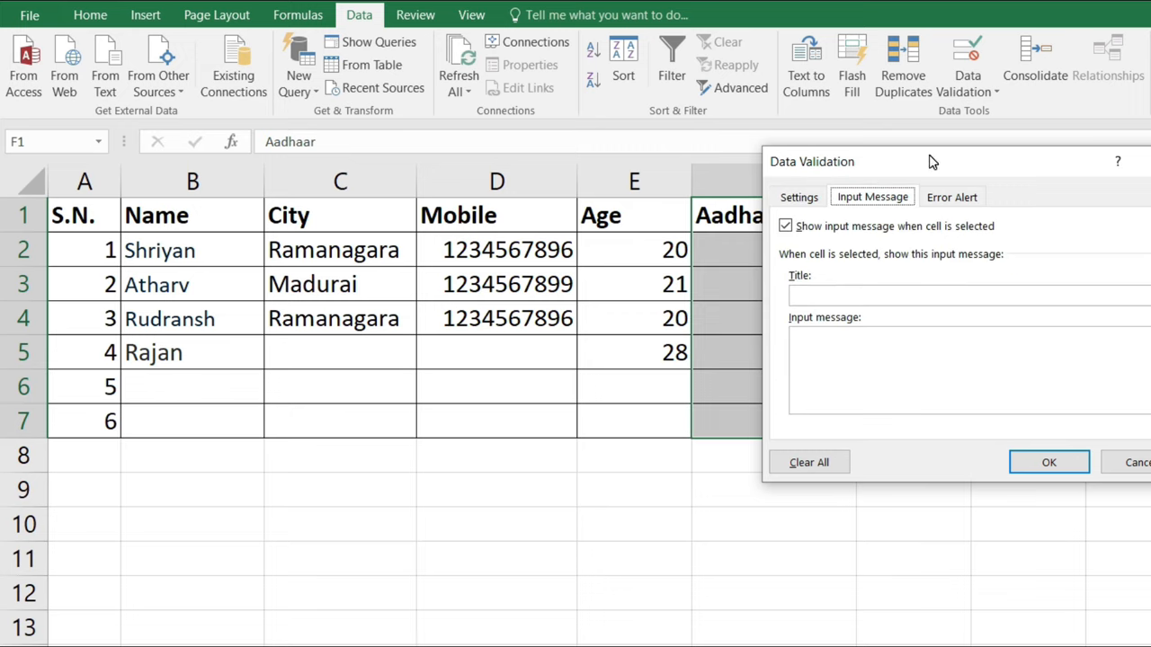
pyautogui.moveTo(932, 161); pyautogui.dragTo(1045, 177)
pyautogui.click(966, 308)
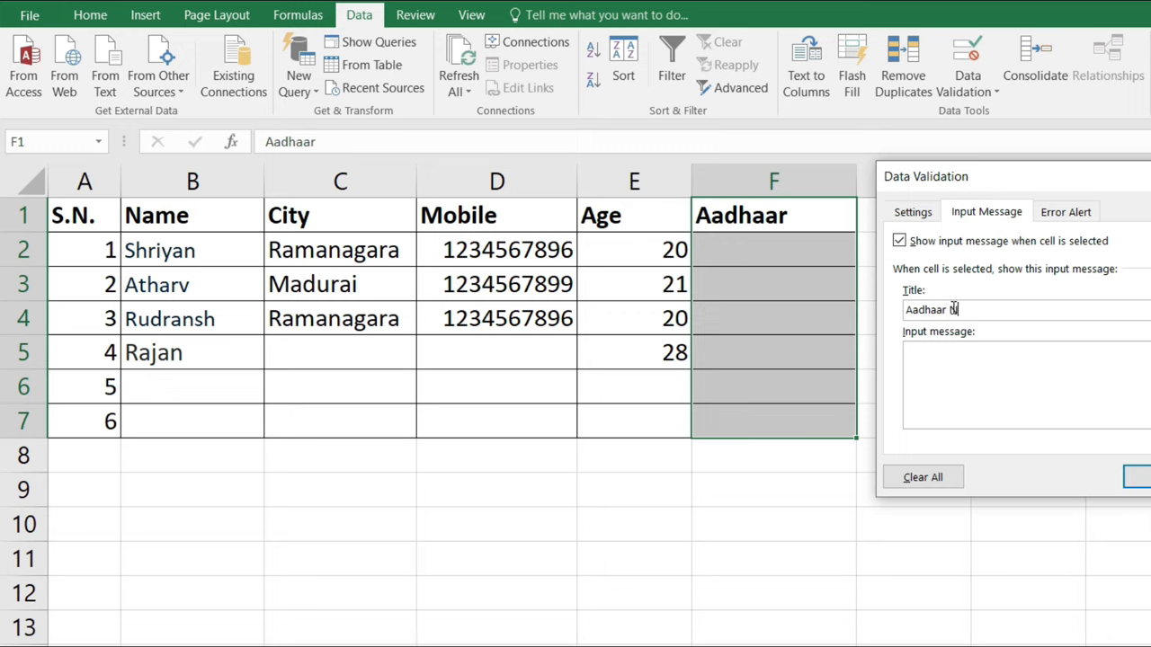
pyautogui.write('mber')
pyautogui.click(1014, 359)
pyautogui.write('Please enter you')
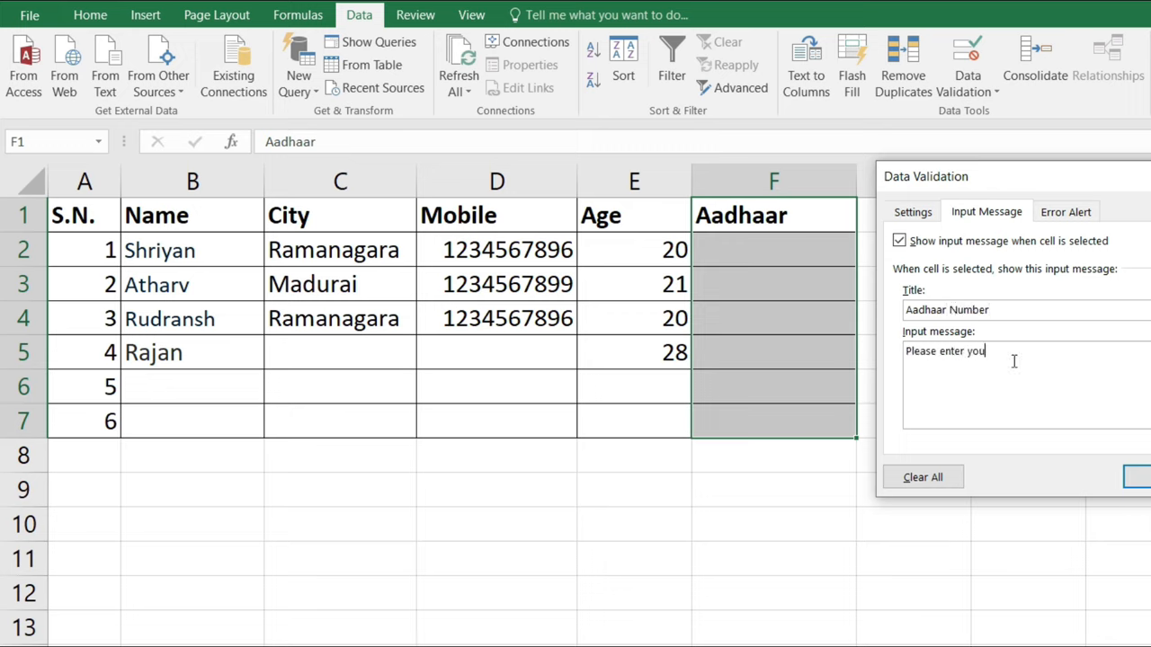
pyautogui.write('r Aadhar number')
pyautogui.write('.')
pyautogui.click(1136, 477)
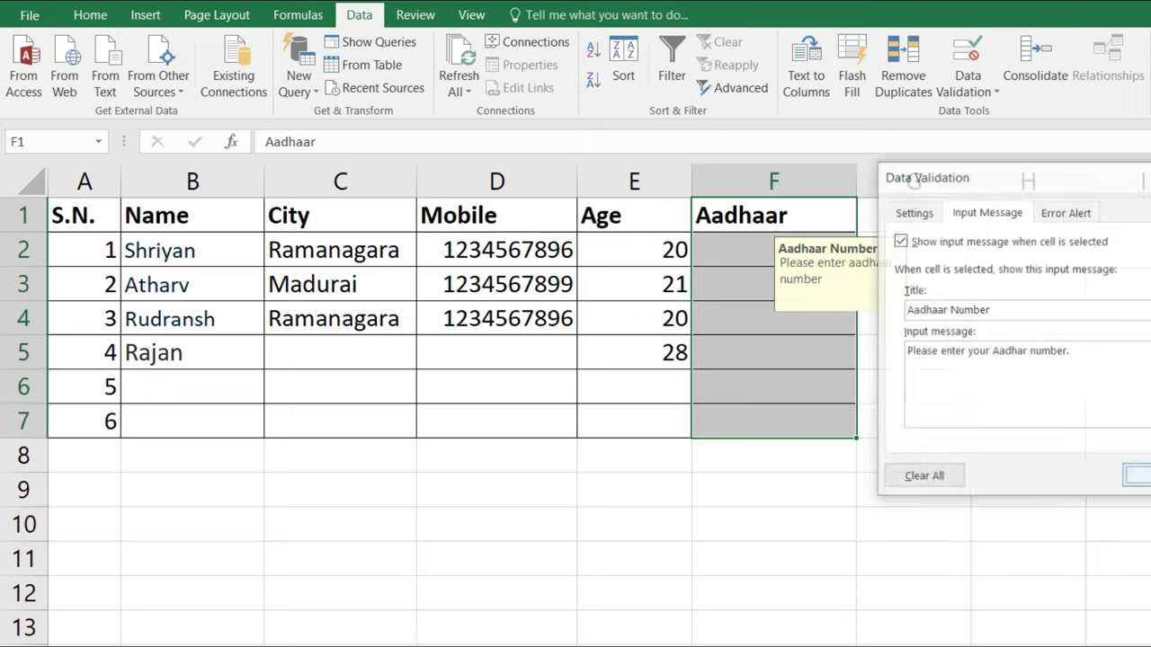
# Check the input message on several cells of the Aadhaar column by selecting them one after another
pyautogui.click(973, 359)
pyautogui.click(802, 284)
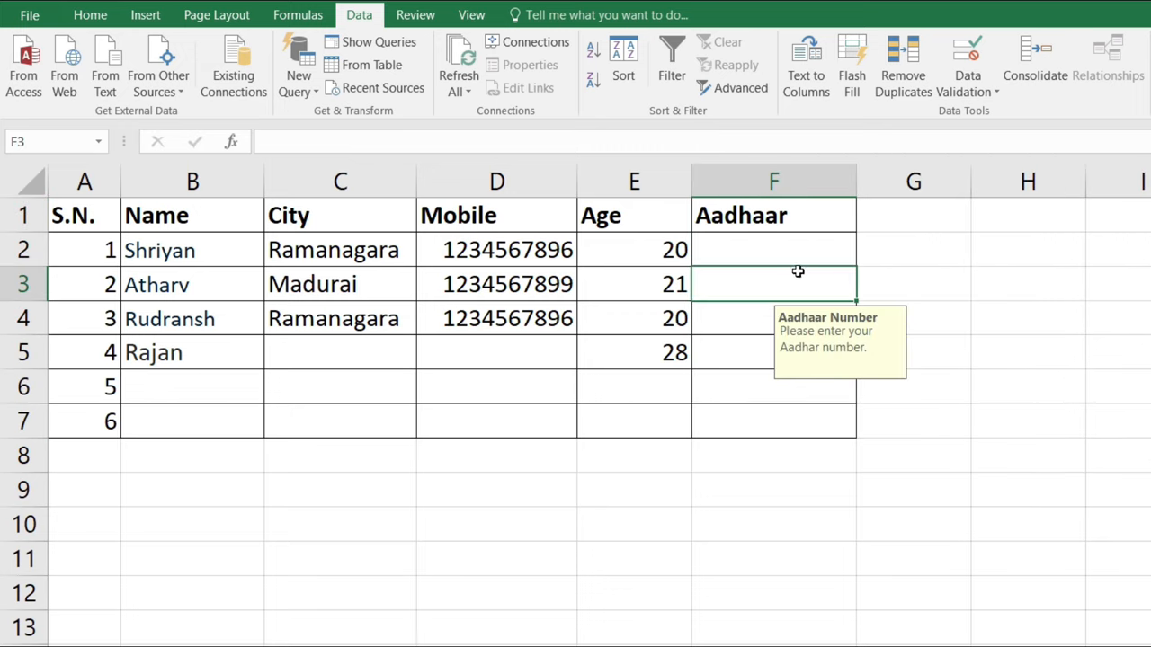
pyautogui.click(775, 387)
pyautogui.click(780, 353)
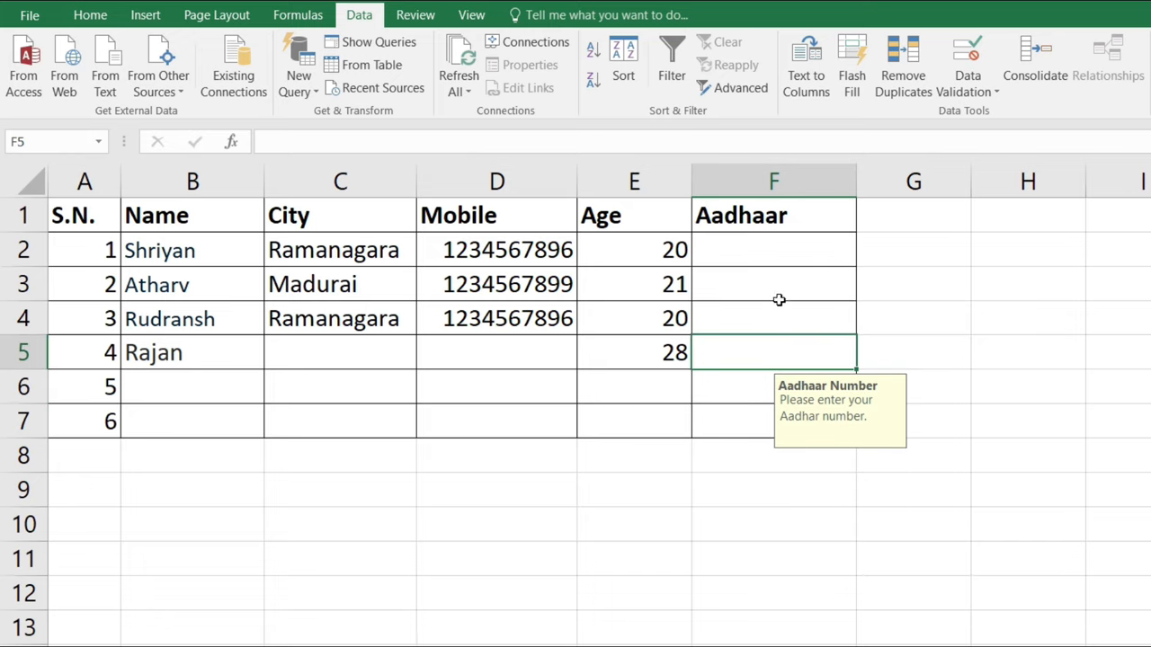
pyautogui.click(779, 300)
pyautogui.click(779, 254)
pyautogui.click(754, 327)
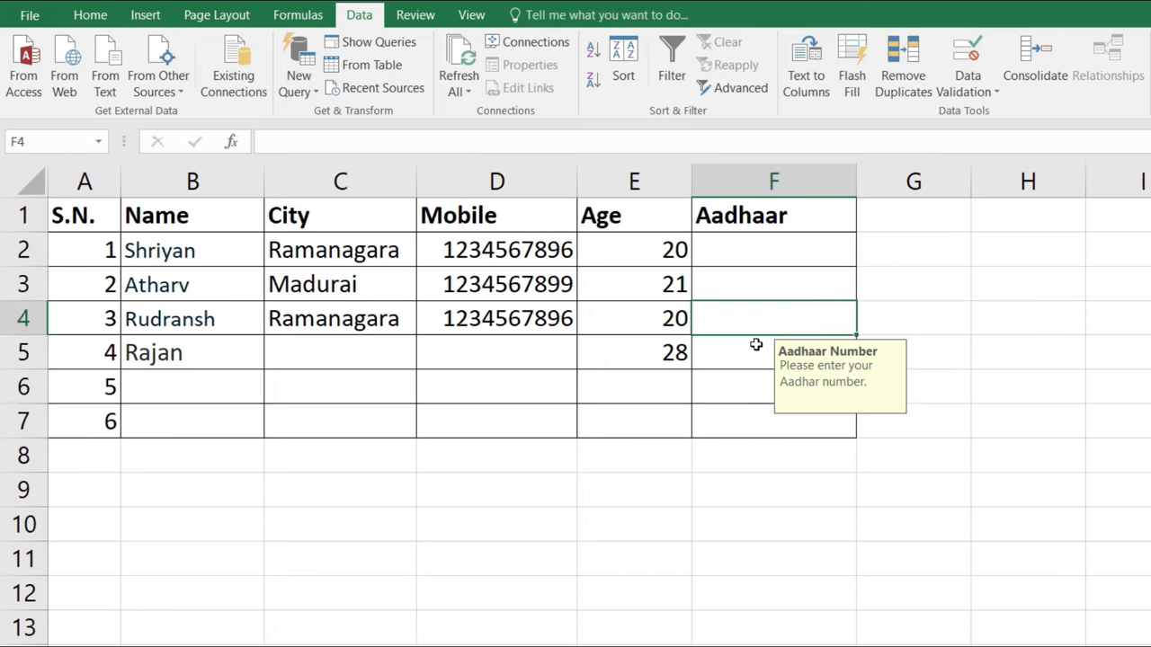
pyautogui.click(753, 381)
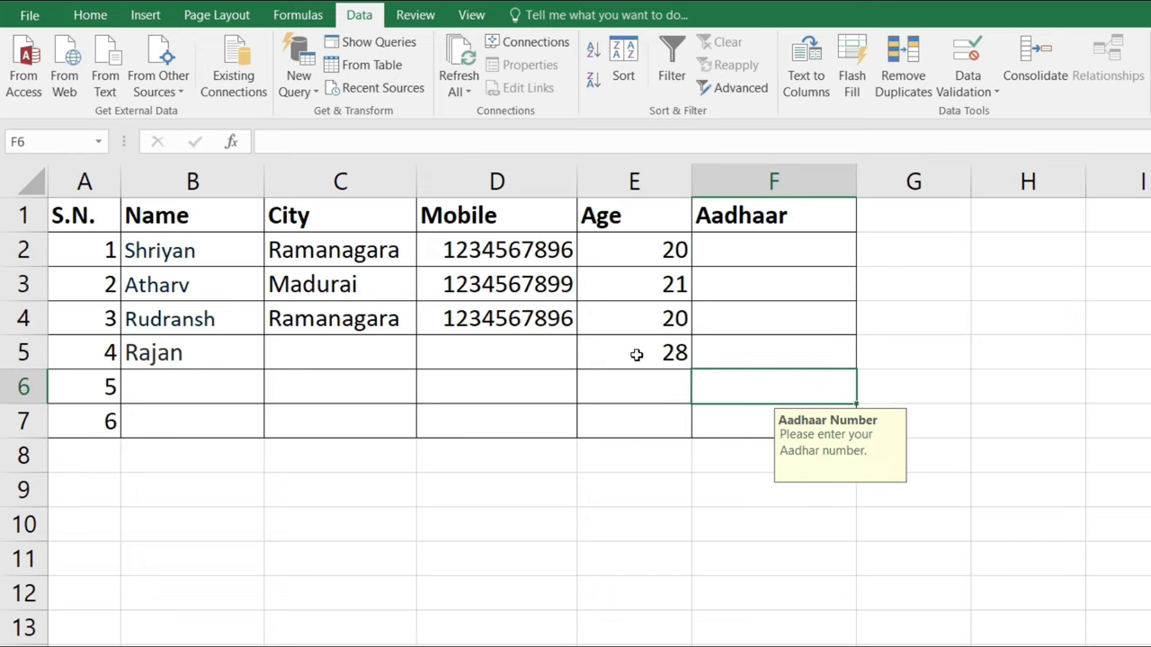